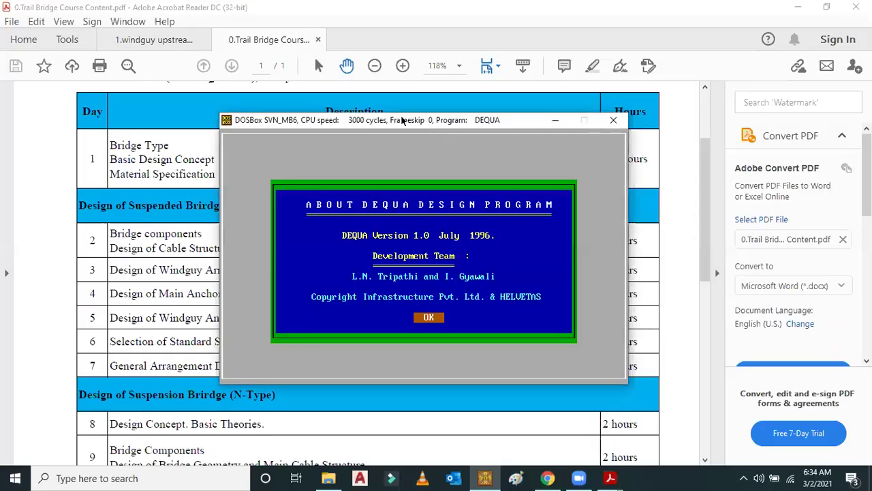
Step: Start a new suspended bridge design with bridge number 0, leaving the bridge name and design engineer blank
drag(402, 120, 375, 114)
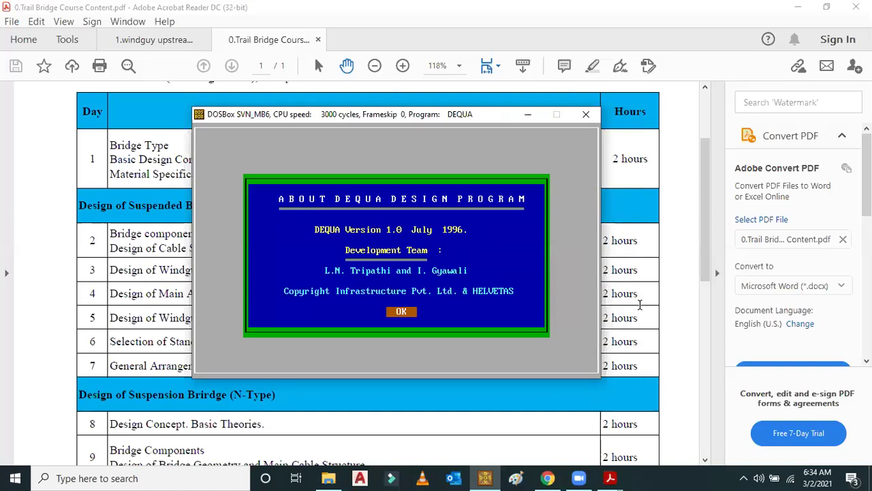
key(Return)
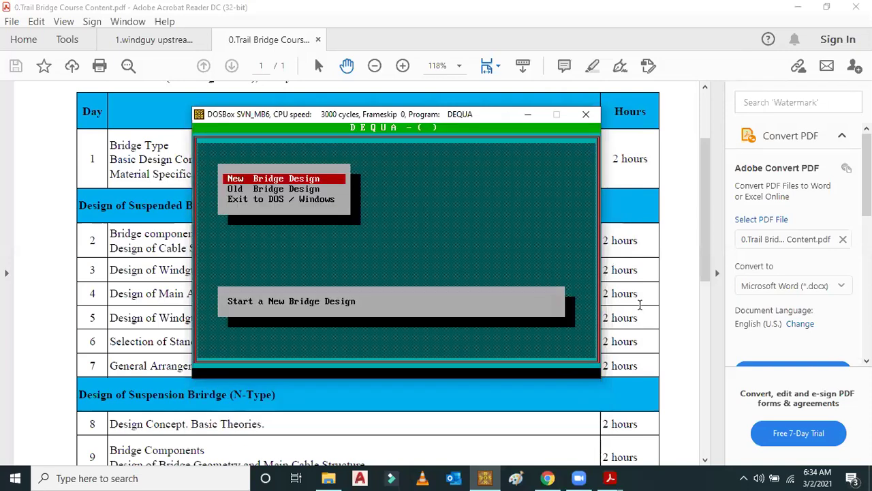
key(Return)
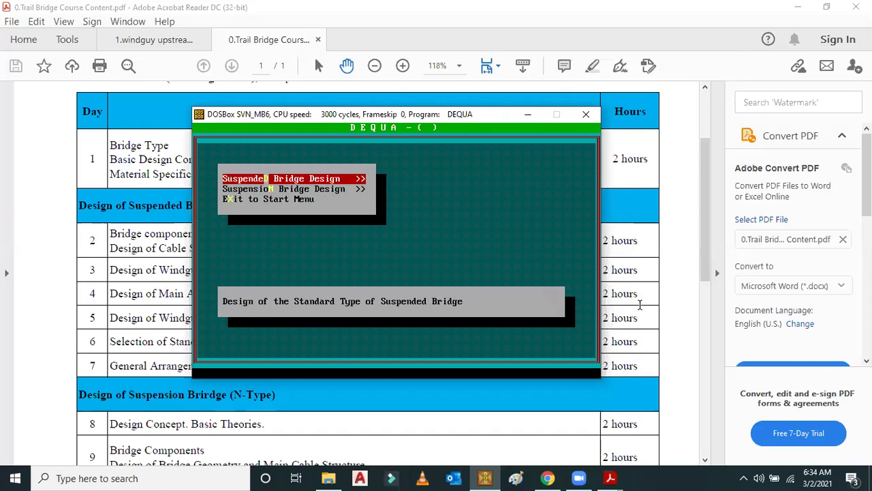
key(Return)
text(0)
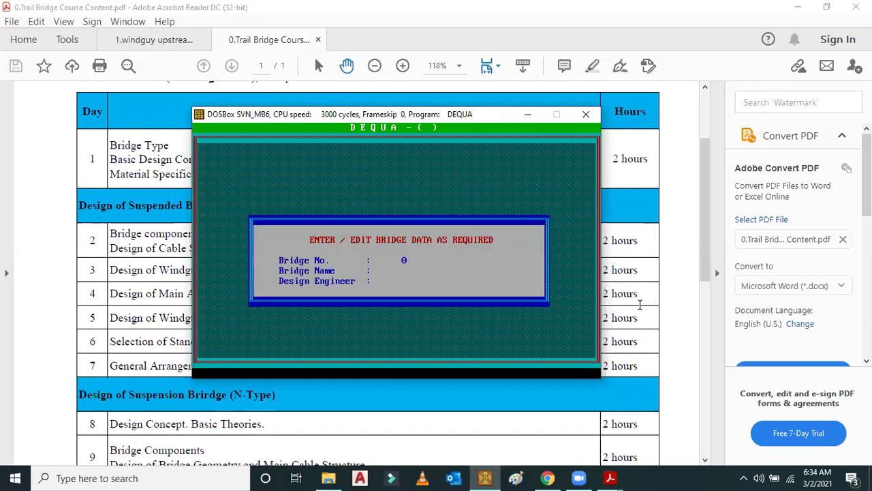
key(Return)
key(Return)
key(Return)
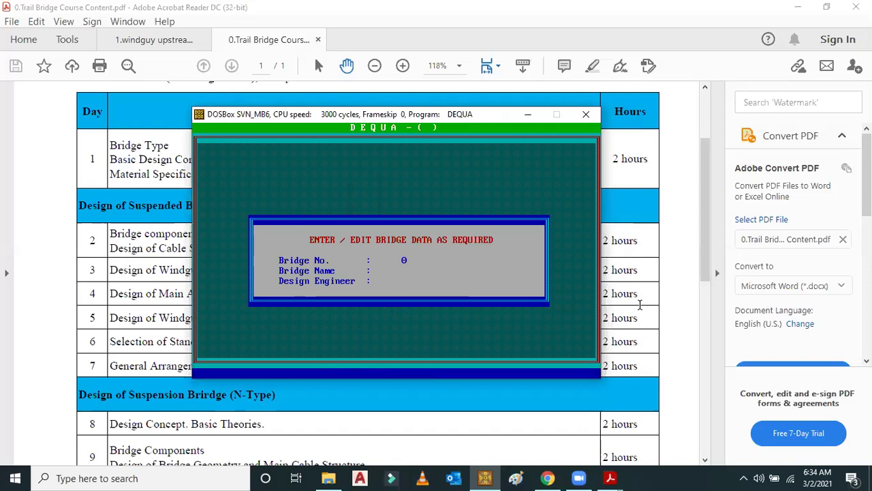
key(Return)
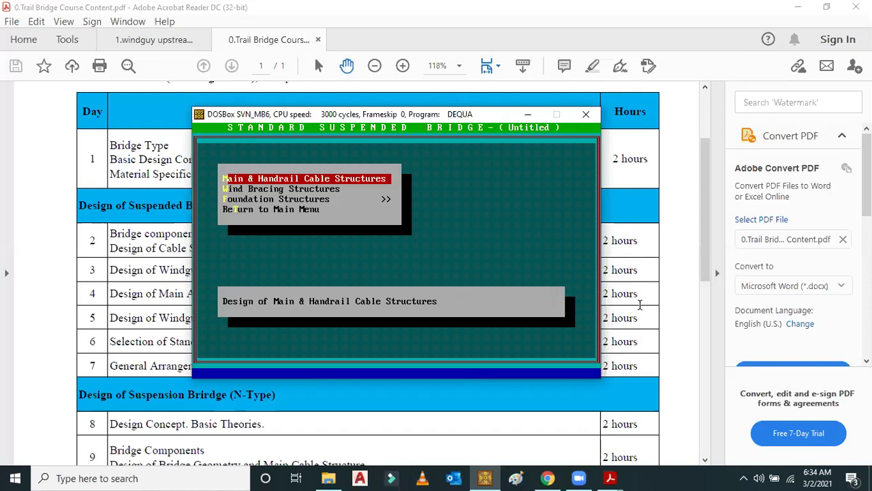
Step: Open the main and handrail cable structures design, set the nominal span to 265 m and accept the 266 m design span
key(Down)
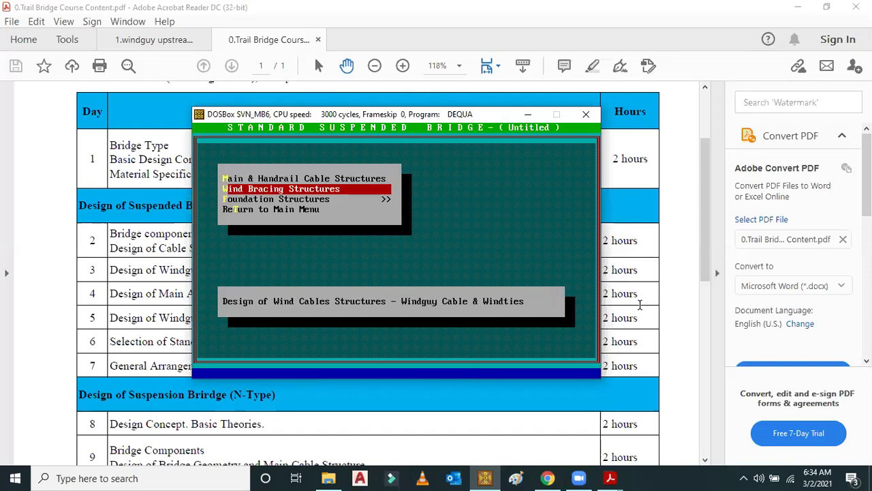
key(Up)
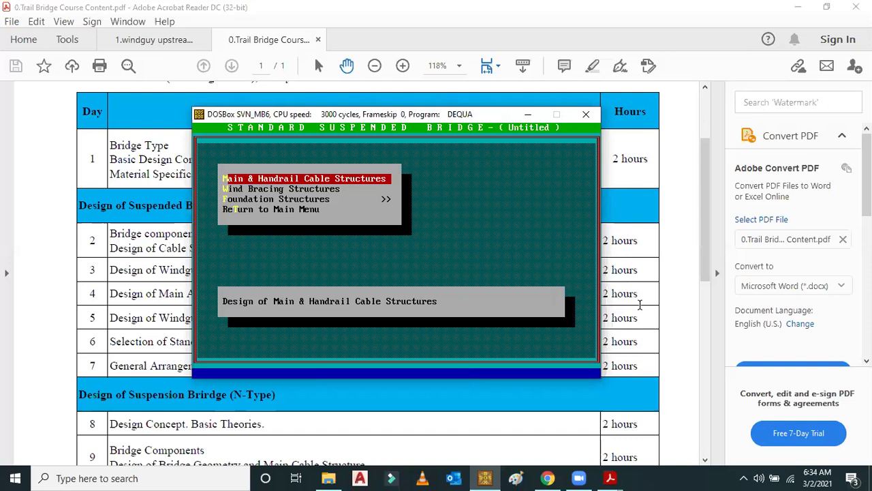
key(Return)
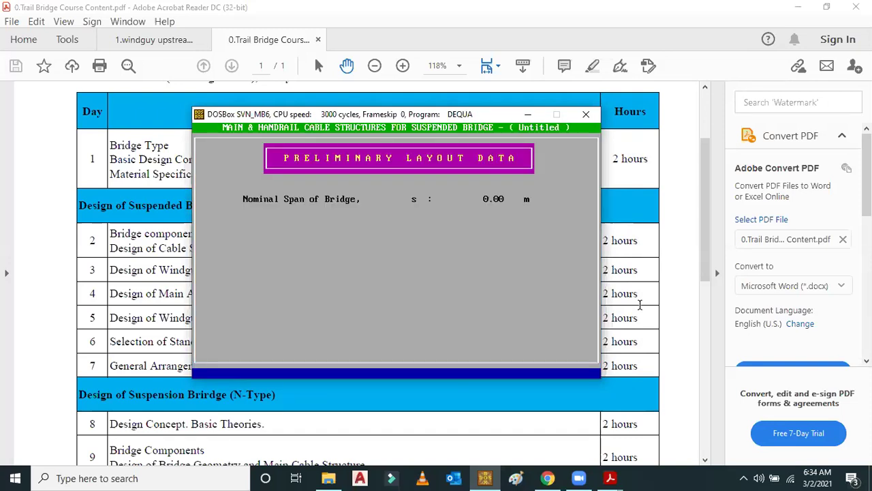
text(265)
key(Return)
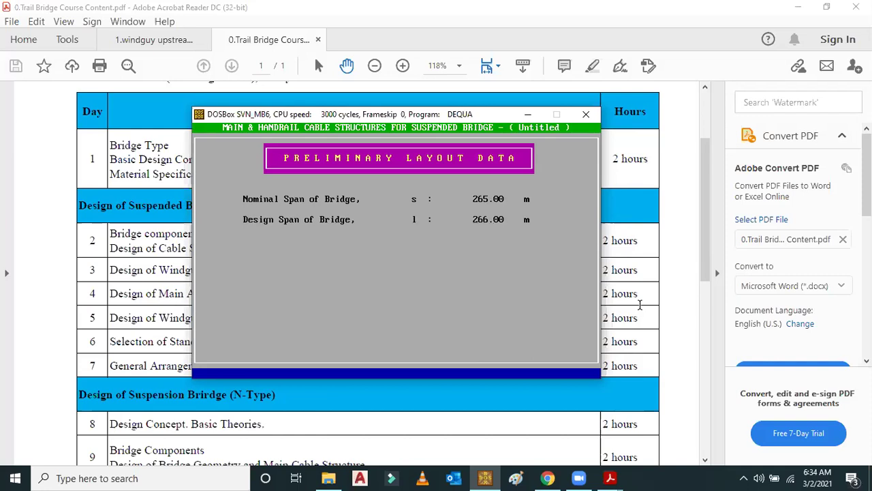
key(Return)
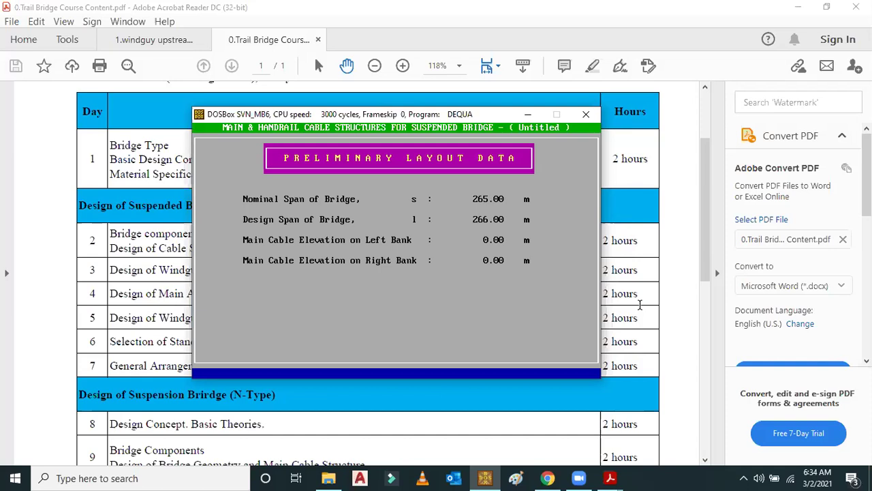
Step: Open the reference output file dequa_001 from the DOSBox capture folder in Notepad
click(528, 114)
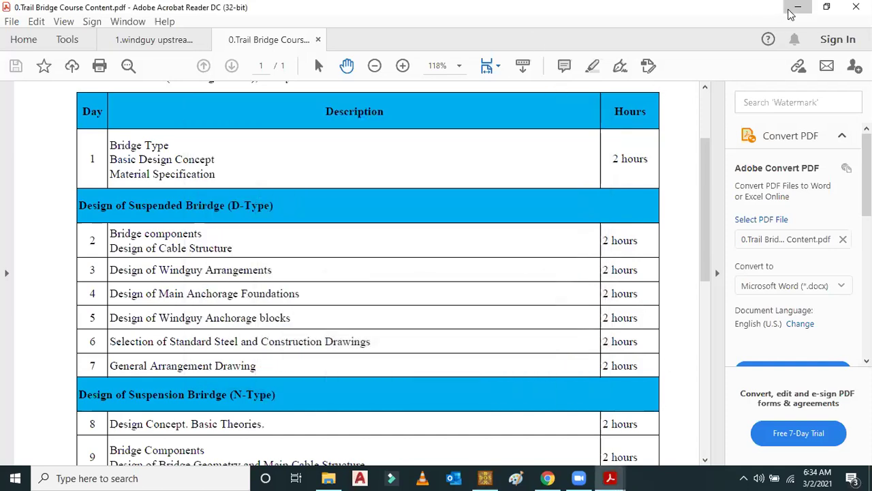
click(795, 8)
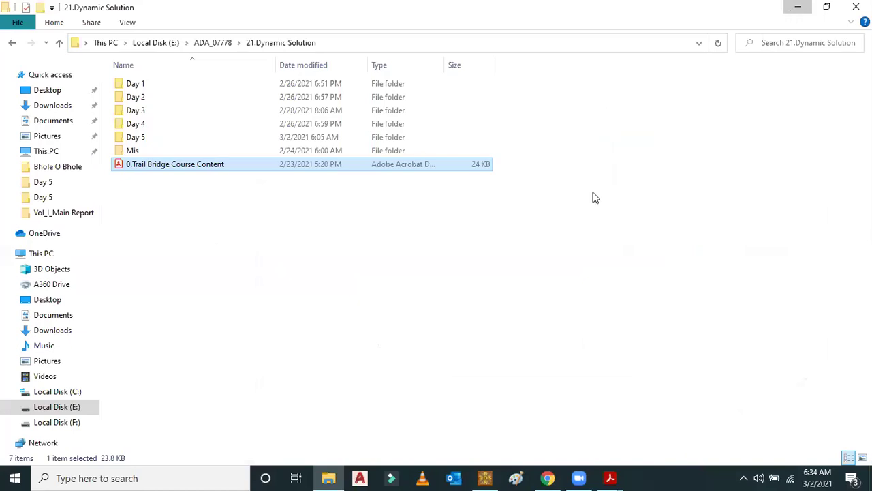
key(super+d)
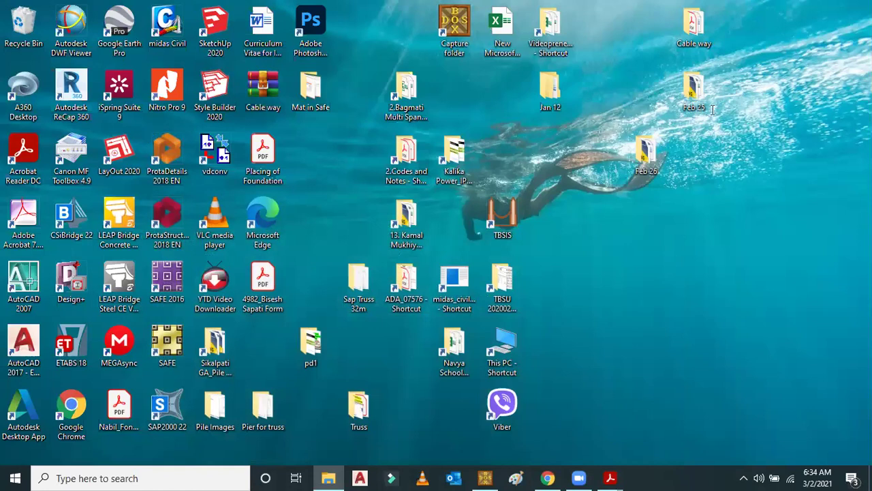
key(super+e)
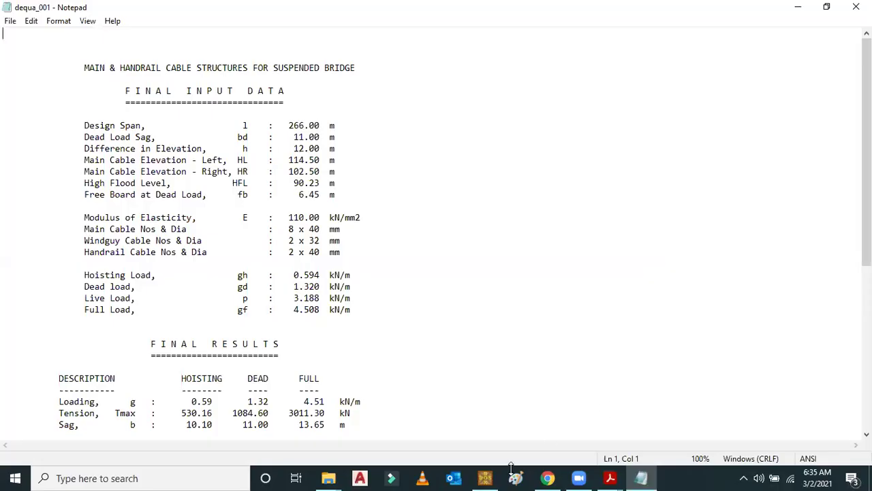
Step: In DEQUA, set the main cable elevation to 114.50 m on the left bank and 102.50 m on the right bank, following dequa_001
click(484, 478)
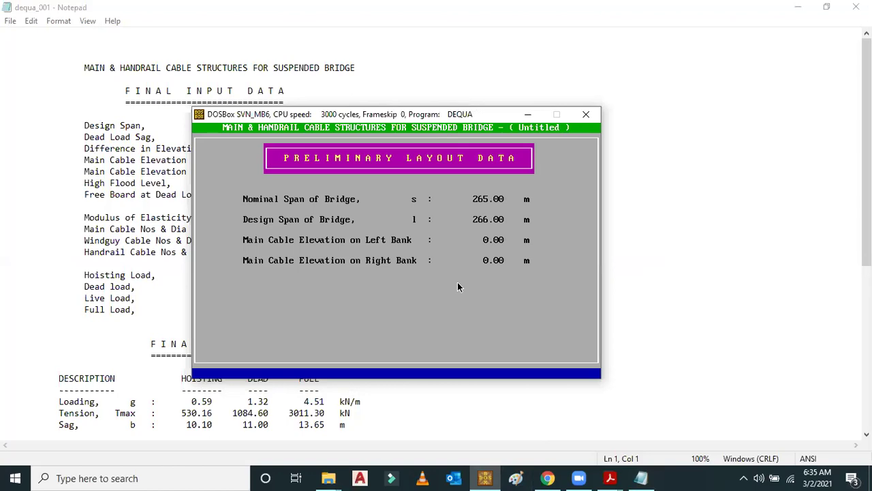
text(114.5)
click(646, 478)
drag(289, 171, 359, 168)
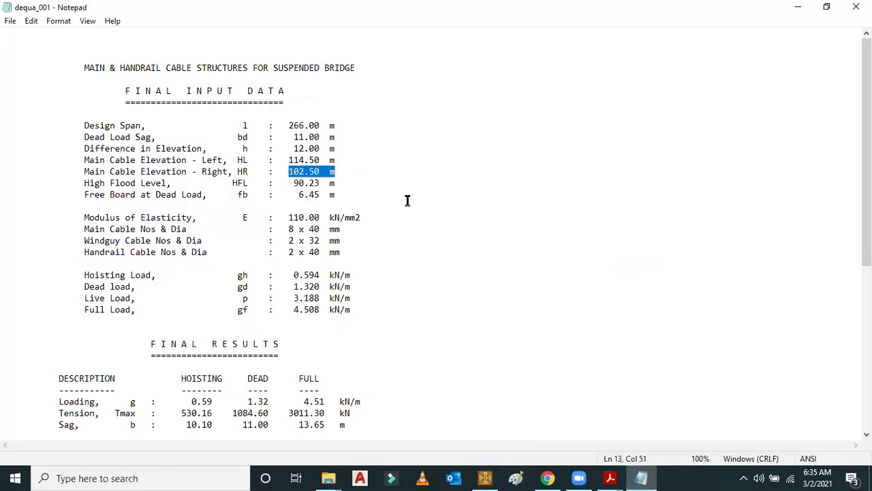
click(639, 477)
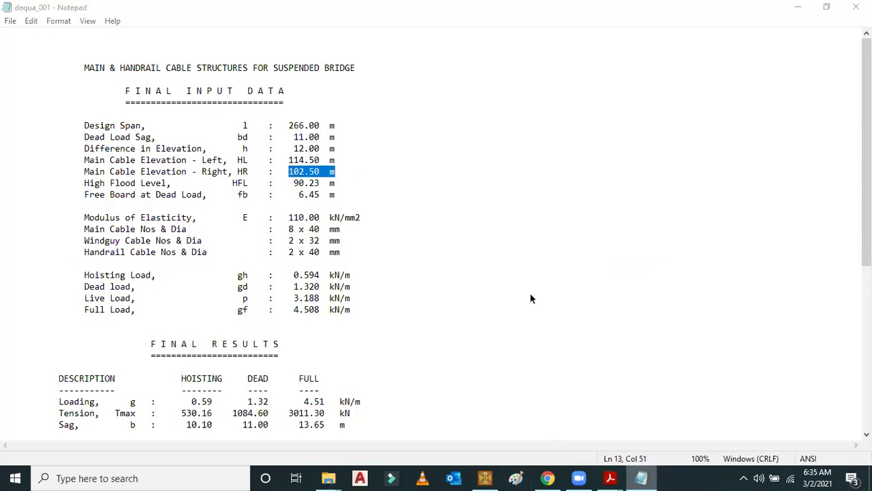
text(102.50)
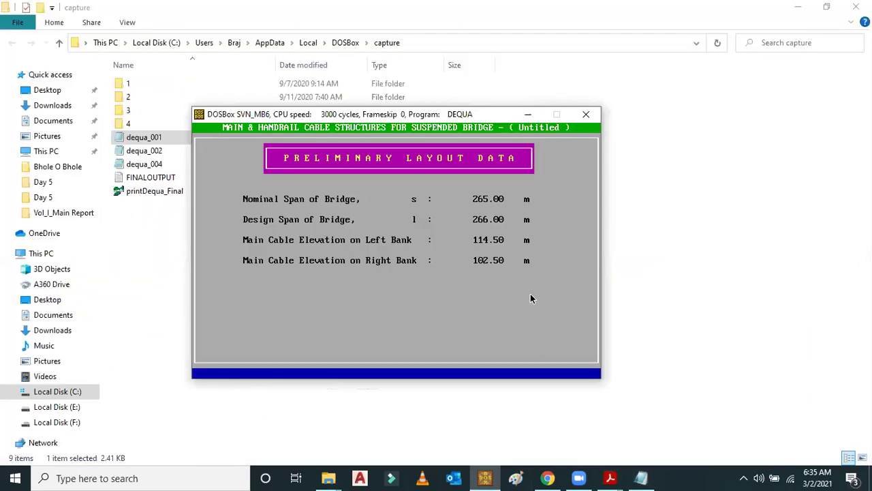
key(Return)
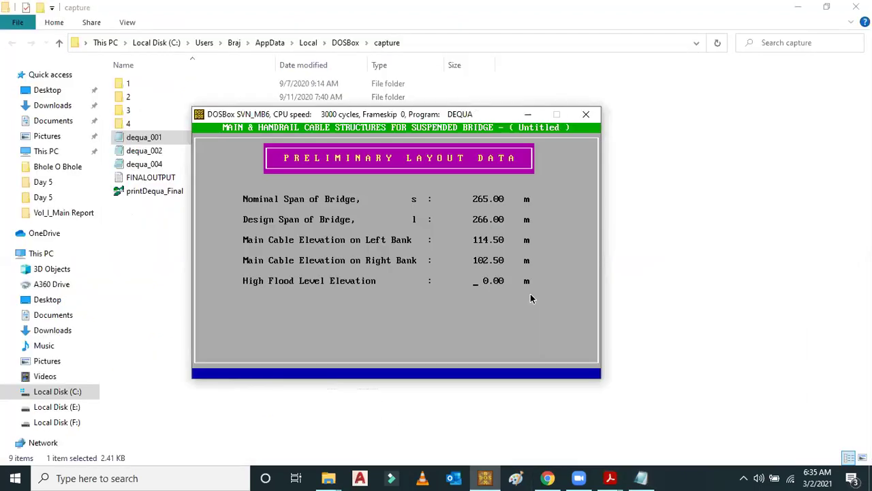
Step: Check the high flood level in dequa_001 and enter 90.23 m as the high flood level elevation in DEQUA
click(641, 477)
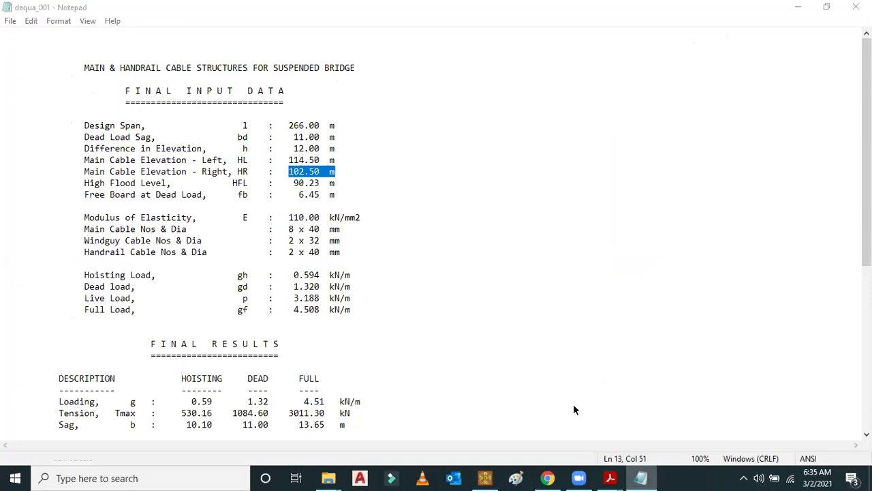
key(alt+Tab)
text(90.230)
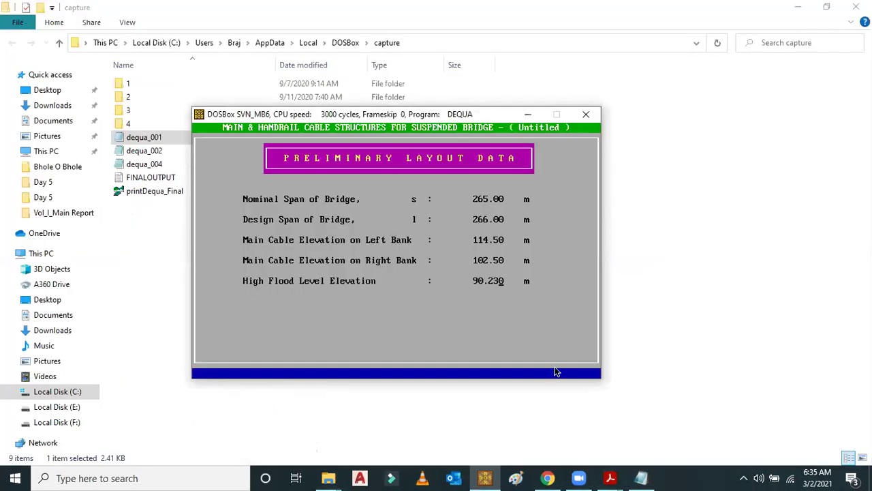
key(Return)
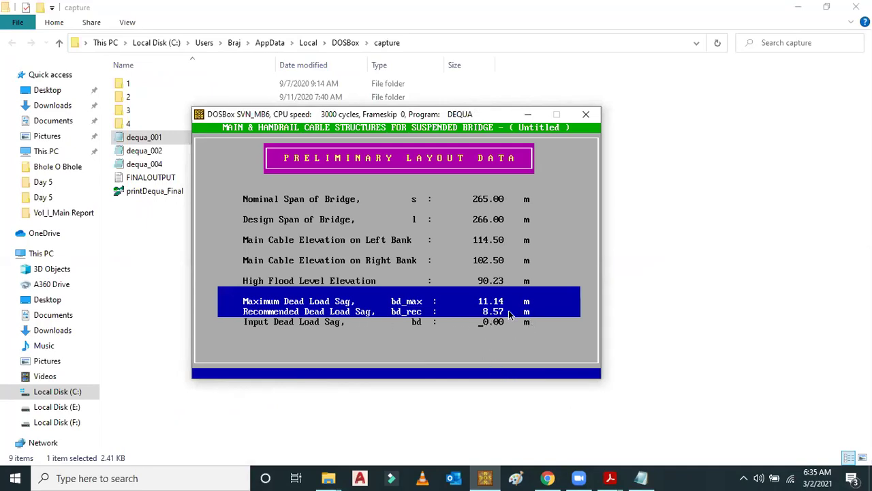
Step: Set the dead load sag to 11 m and accept the preliminary layout data
text(11)
key(Return)
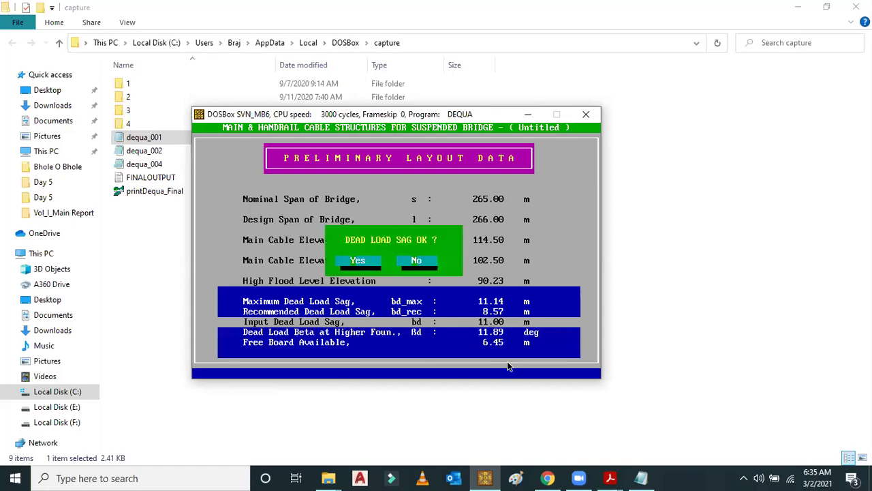
key(Return)
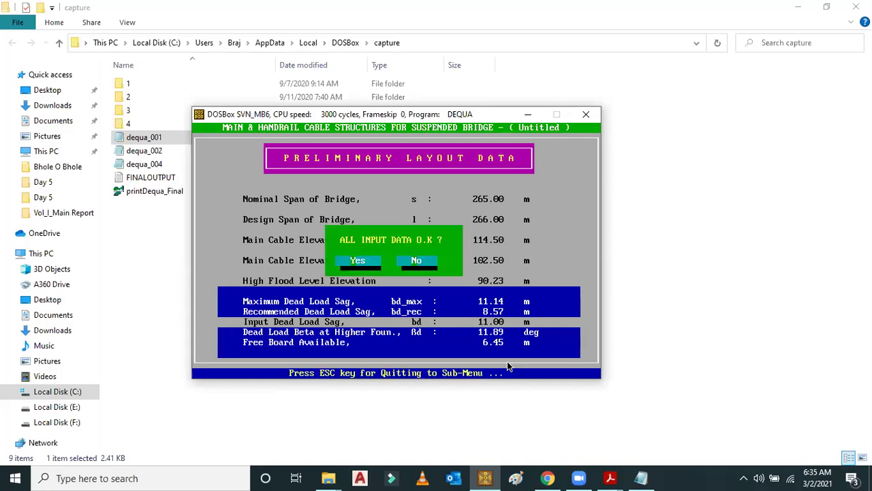
key(Return)
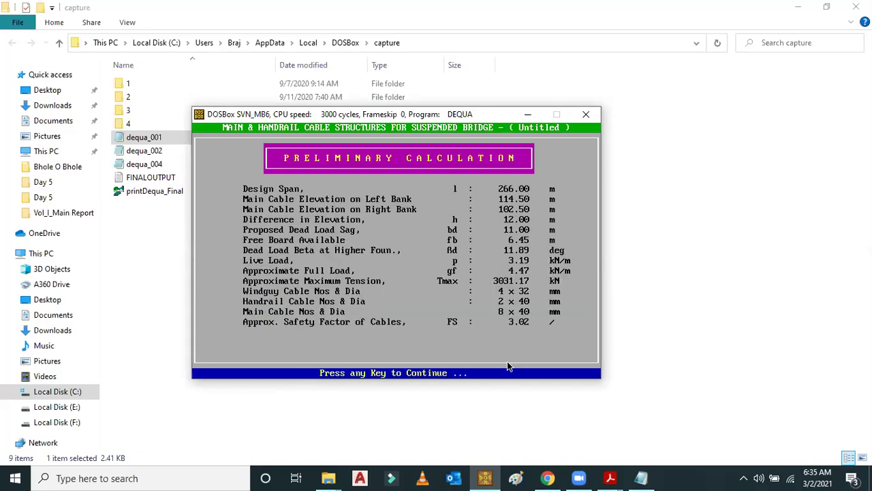
Step: Continue past the preliminary calculation and keep the layout values and the 3.188 kN/m live load in the input summary
key(Return)
key(Return)
key(Return)
key(Return)
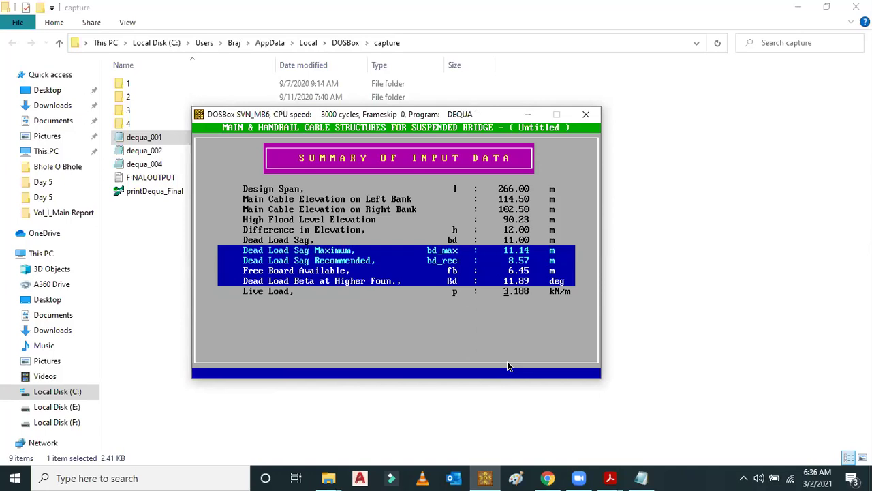
key(Return)
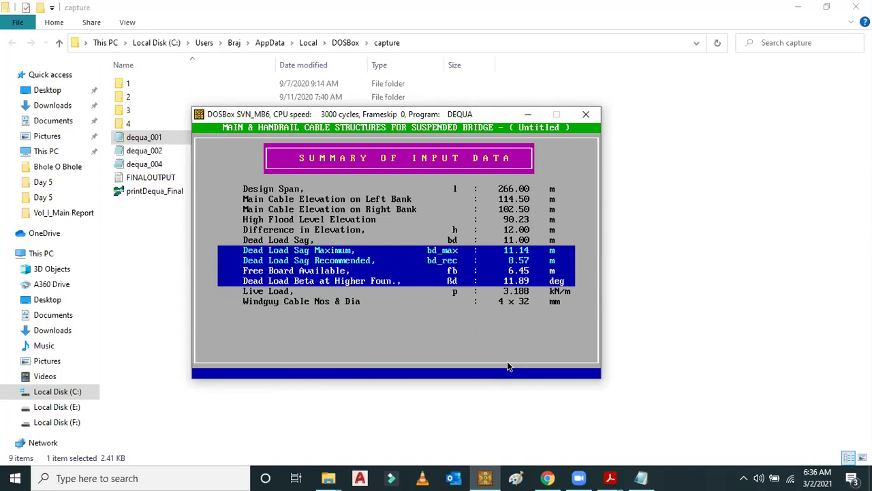
Step: Set the windguy cables to 2 x 32 mm, keep the 8 x 40 mm main and 2 x 40 mm handrail cables, and accept the input data
text(2)
key(Return)
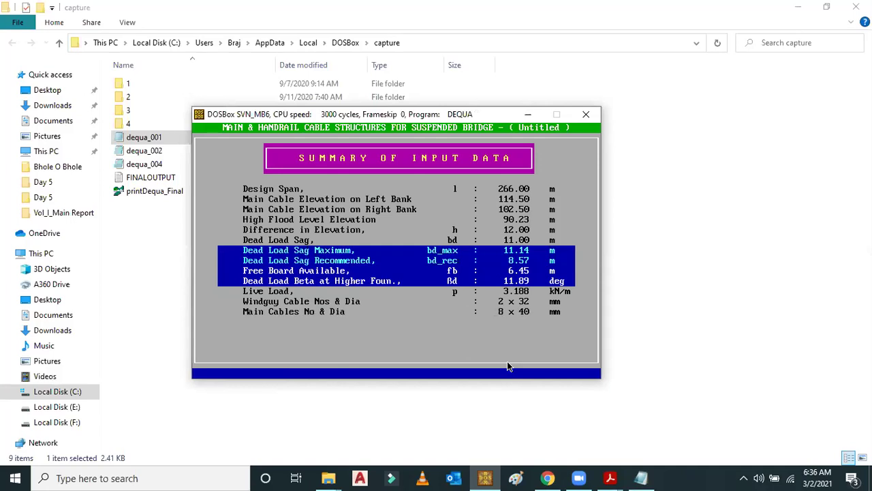
click(634, 477)
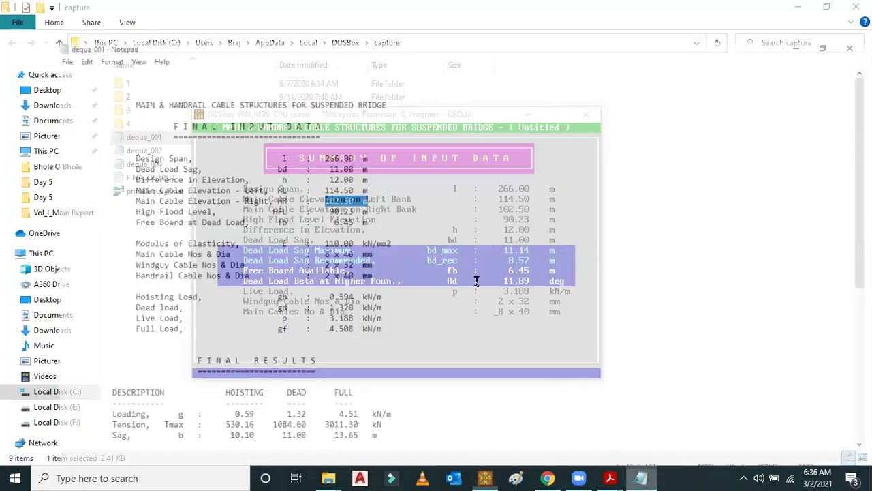
click(631, 477)
key(alt+Tab)
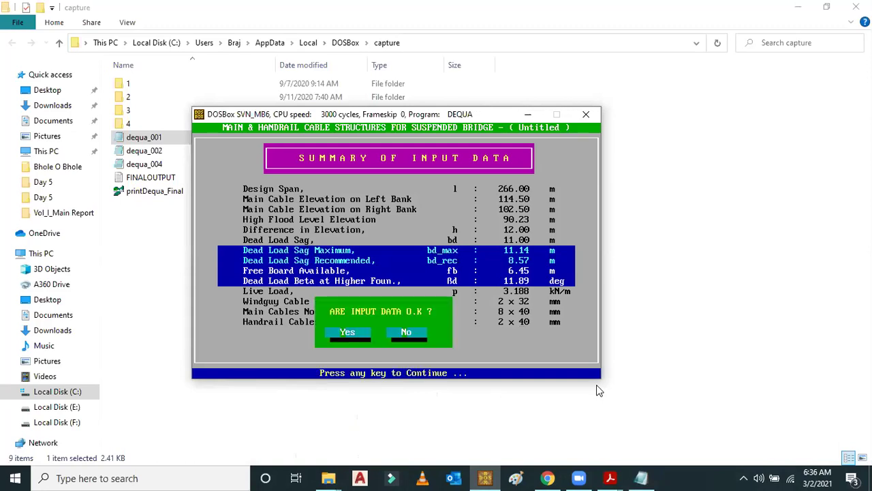
key(Return)
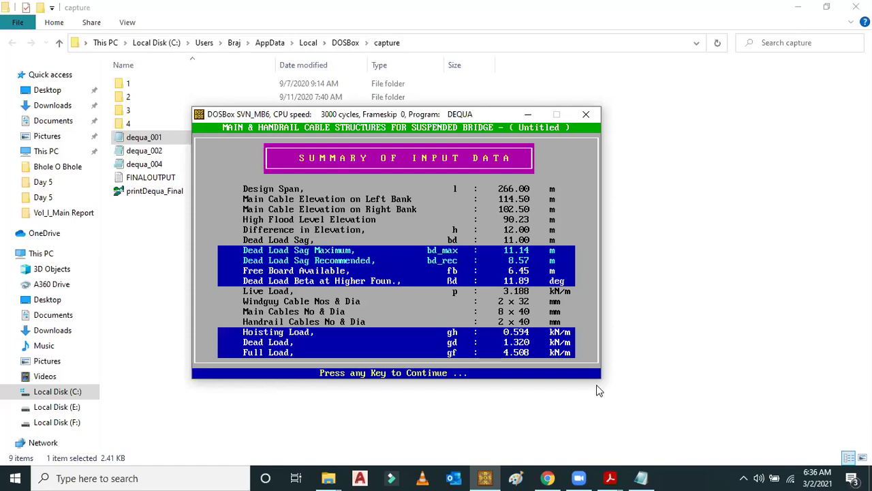
Step: Continue with the calculated tension and safety factor and go through to the second page of final results
key(Return)
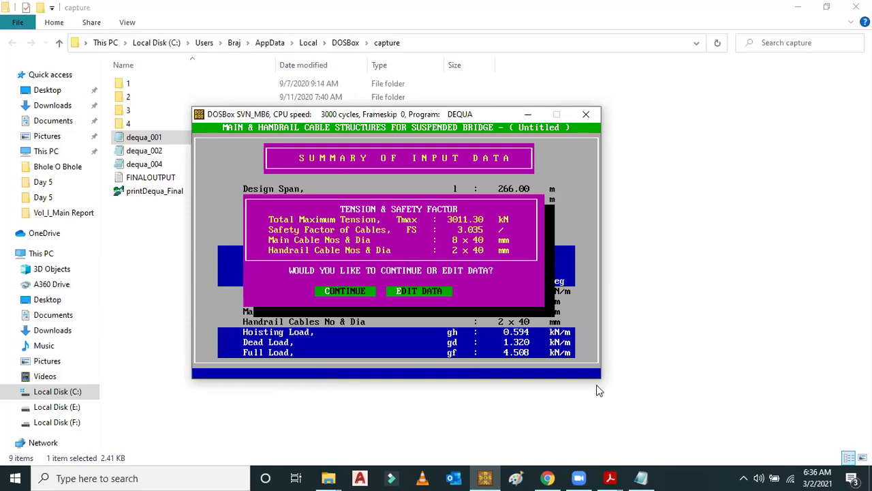
key(Return)
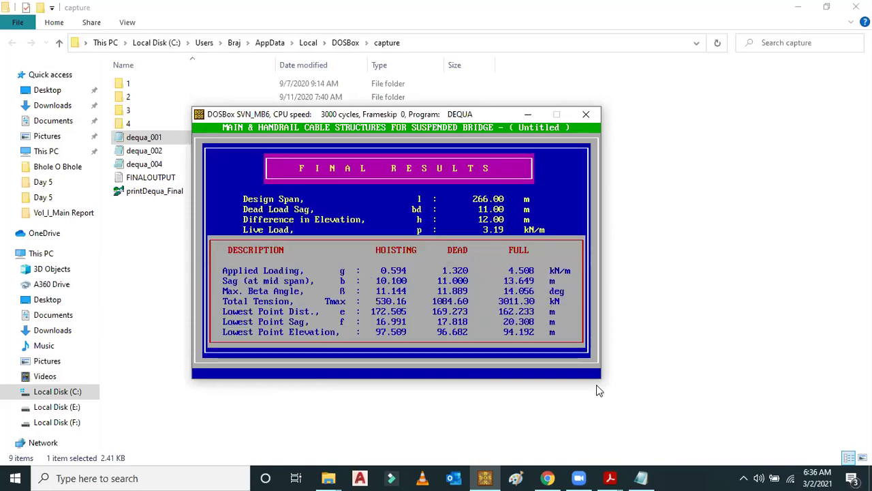
key(Return)
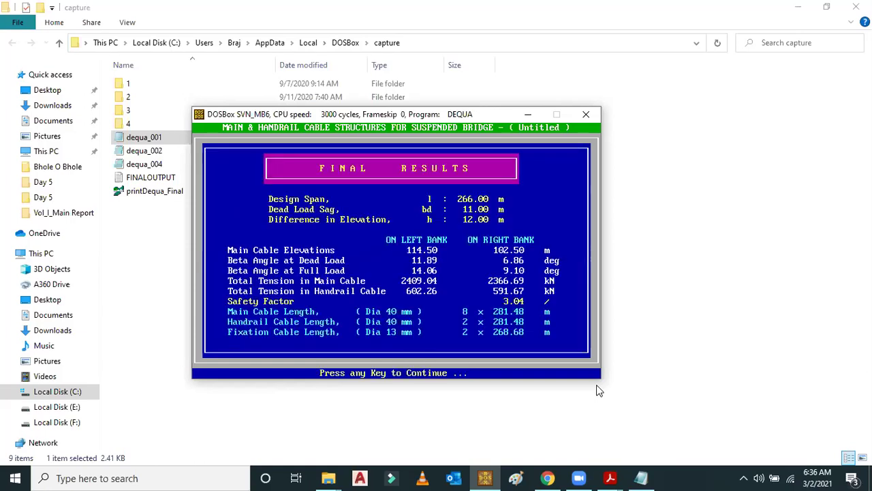
Step: Finish the main and handrail cable design without printing the results and return to the suspended bridge design choices
key(Return)
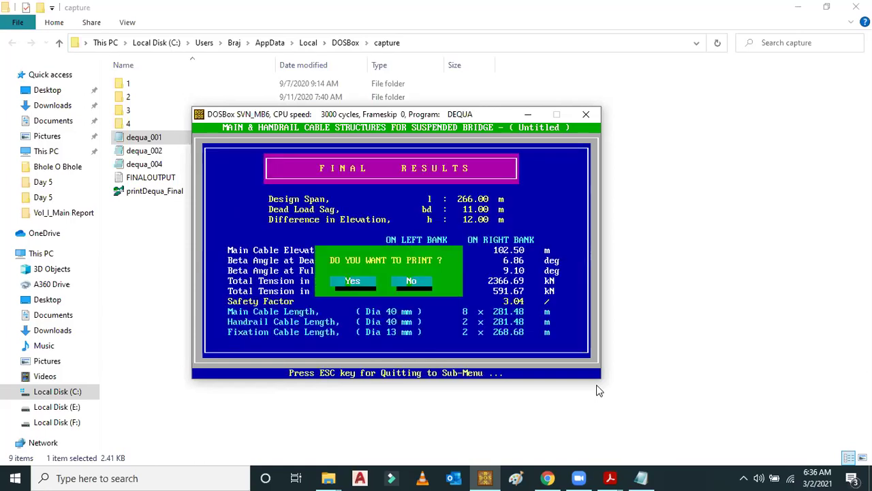
key(n)
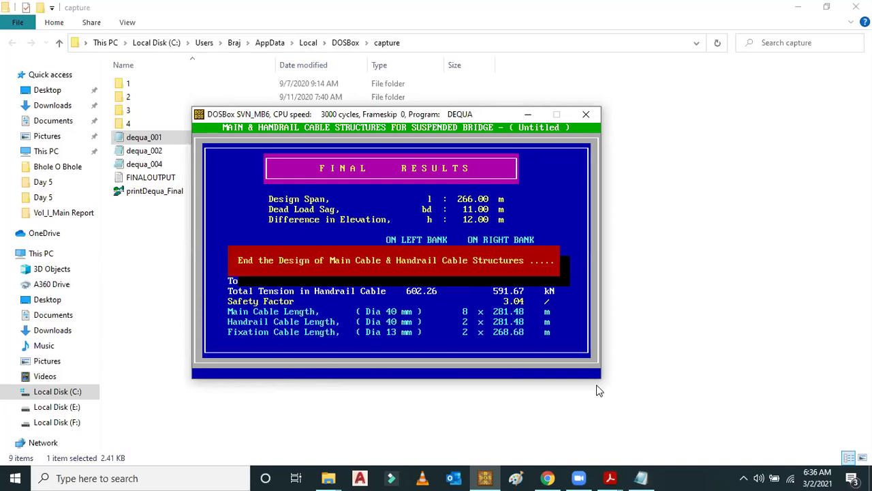
key(Return)
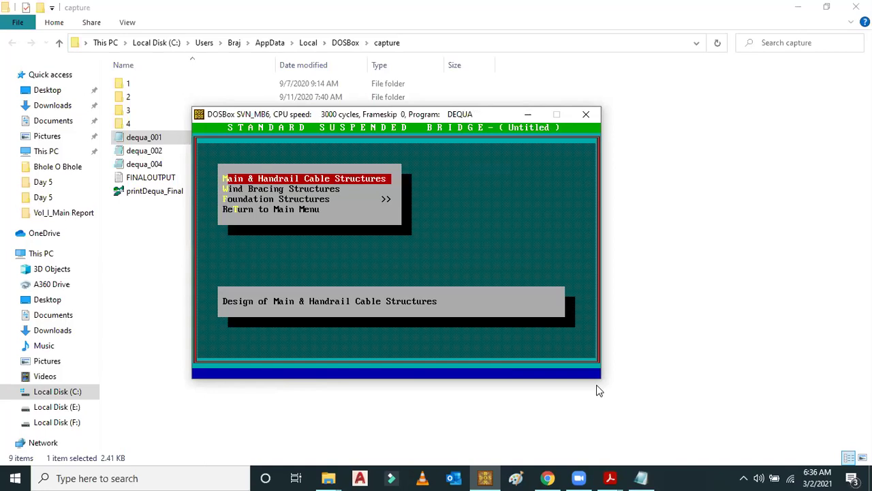
Step: Start the wind bracing structures design for the upstream side
key(Down)
key(Return)
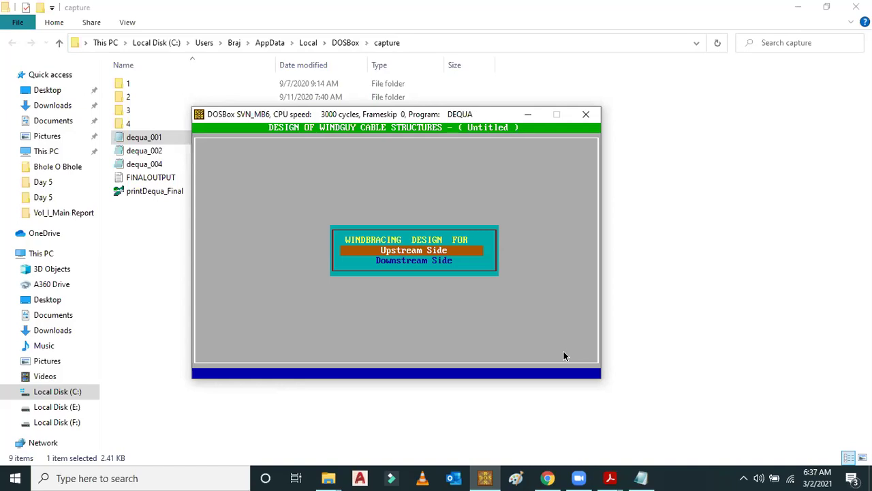
key(Return)
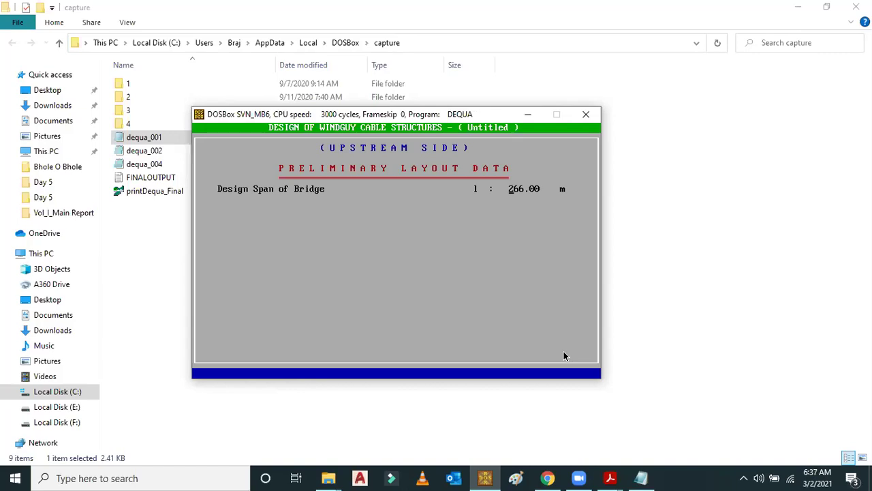
Step: Keep the proposed span, elevations and vertex distances, set the windguy cable sag fw to 28 m, and accept the upstream layout data
key(Return)
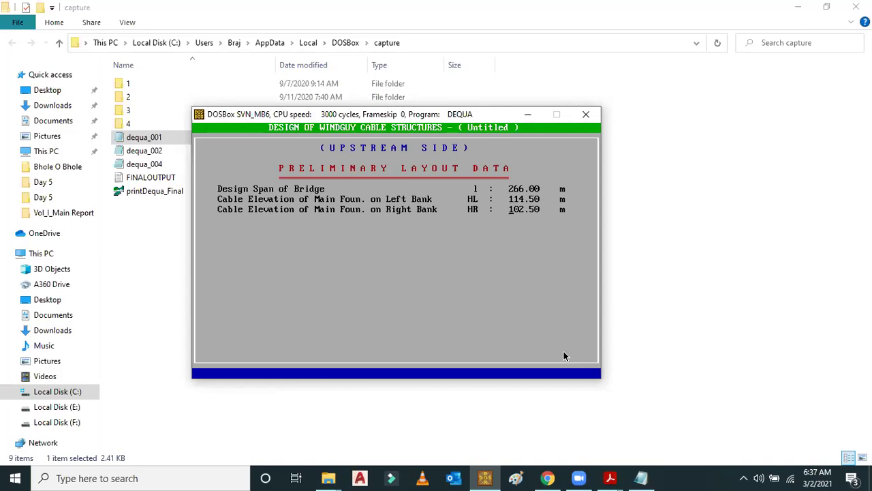
key(Return)
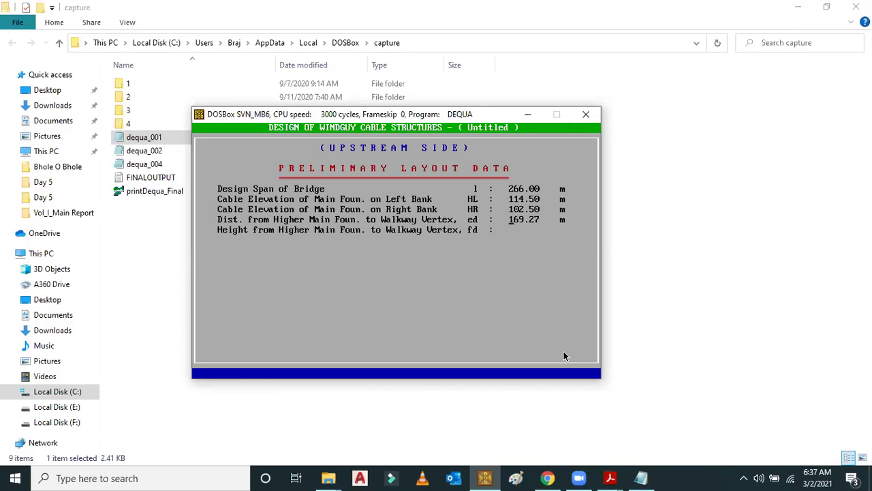
key(Return)
key(Return)
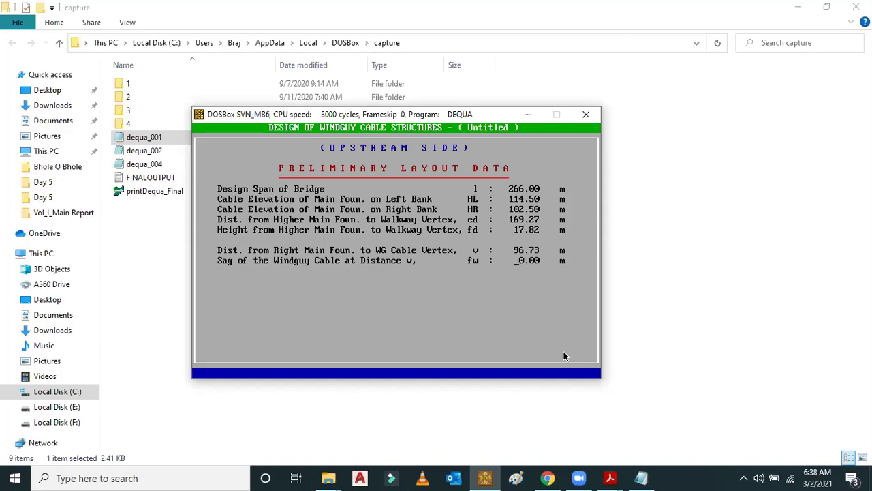
text(28)
key(Return)
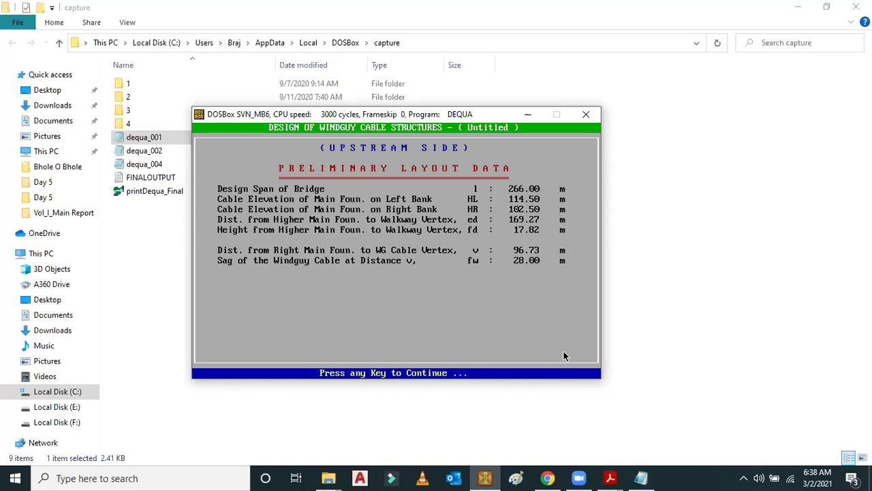
key(Return)
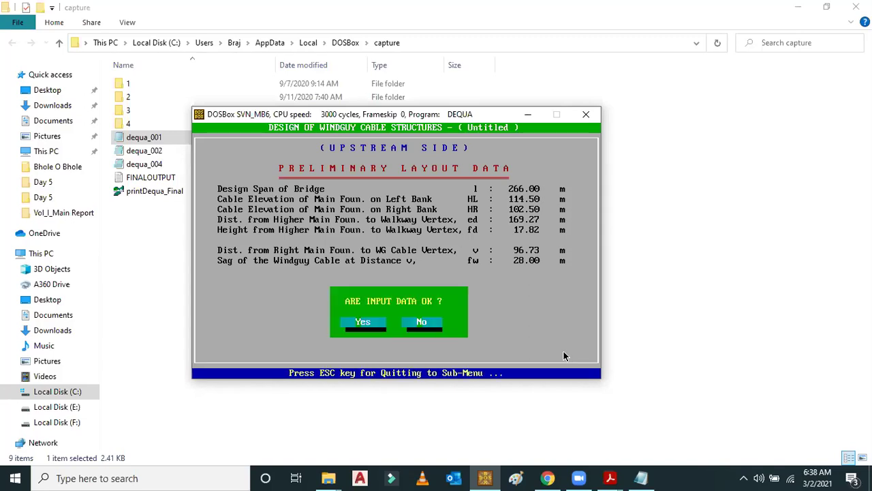
key(Return)
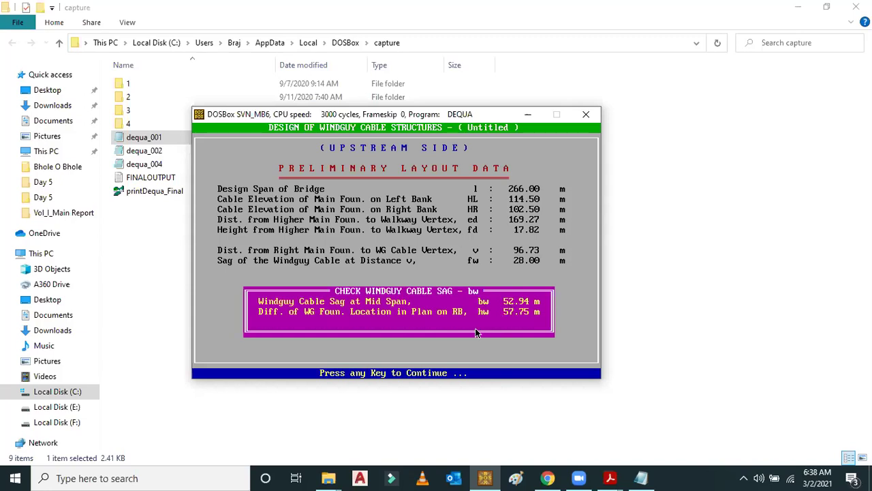
Step: Revise the layout and try 1 m as distance v from the right main foundation to the windguy cable vertex
key(Return)
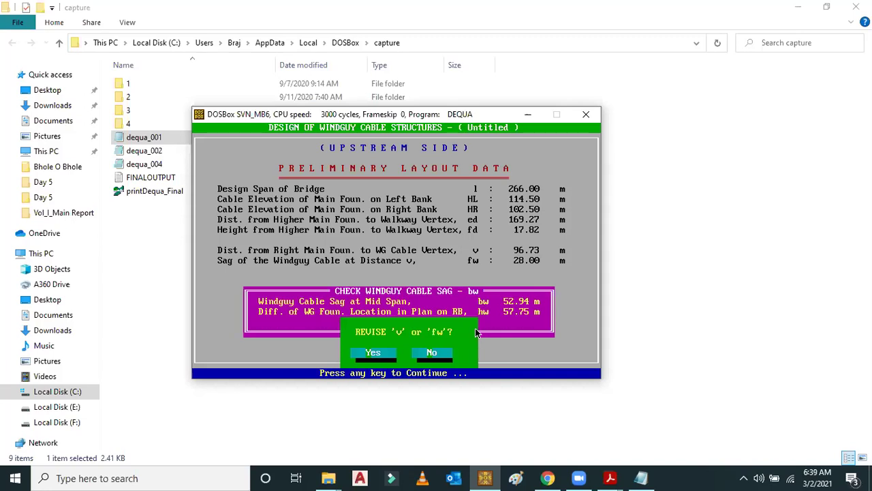
key(Return)
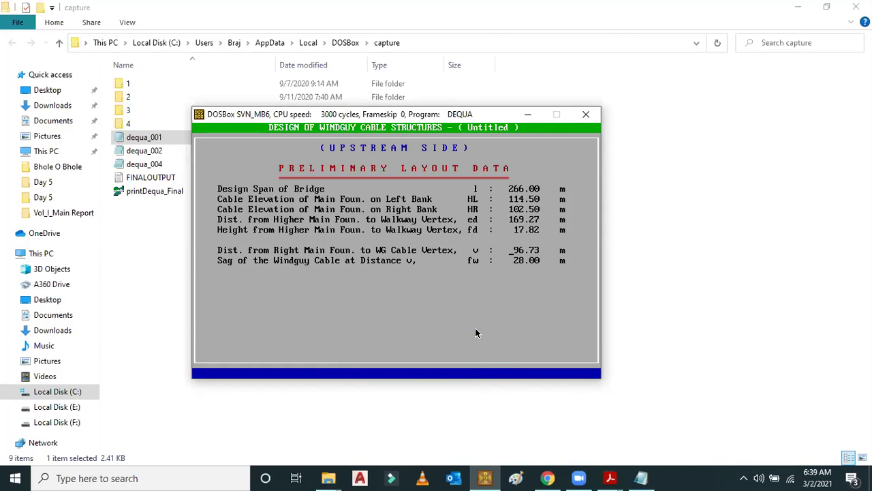
text(1)
key(Return)
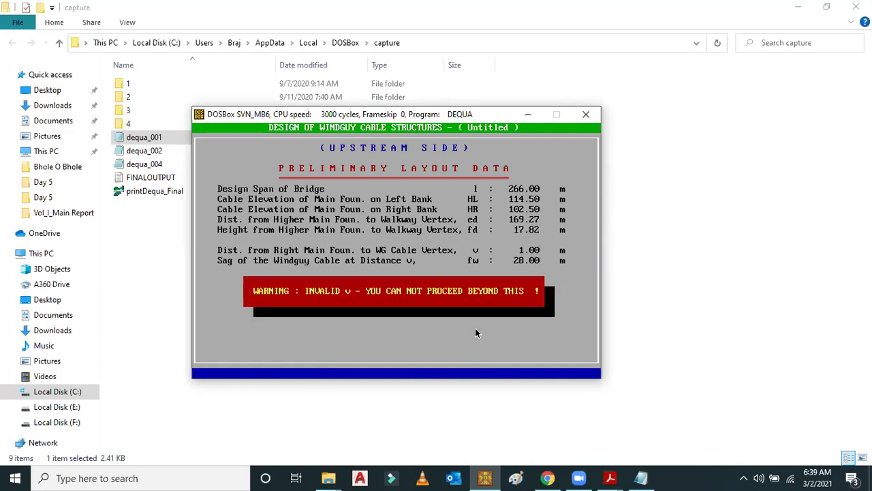
key(Return)
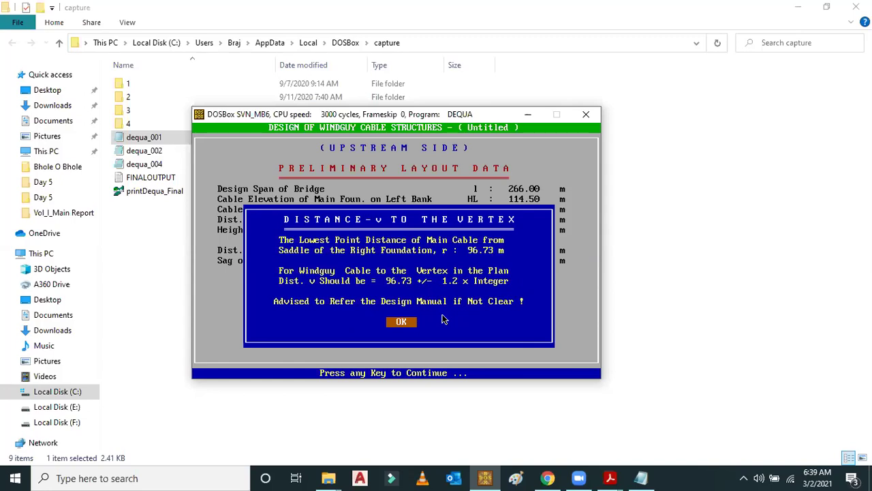
key(Return)
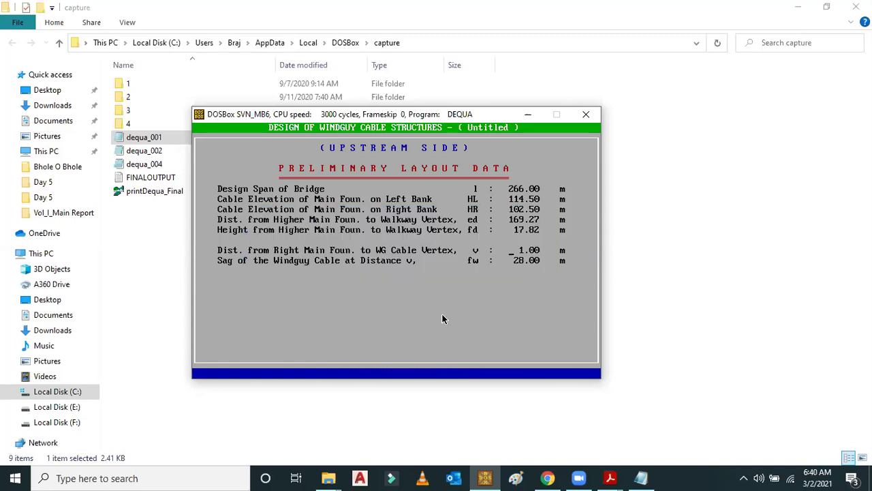
Step: Try 987 m as distance v to the windguy cable vertex
text(987)
key(Return)
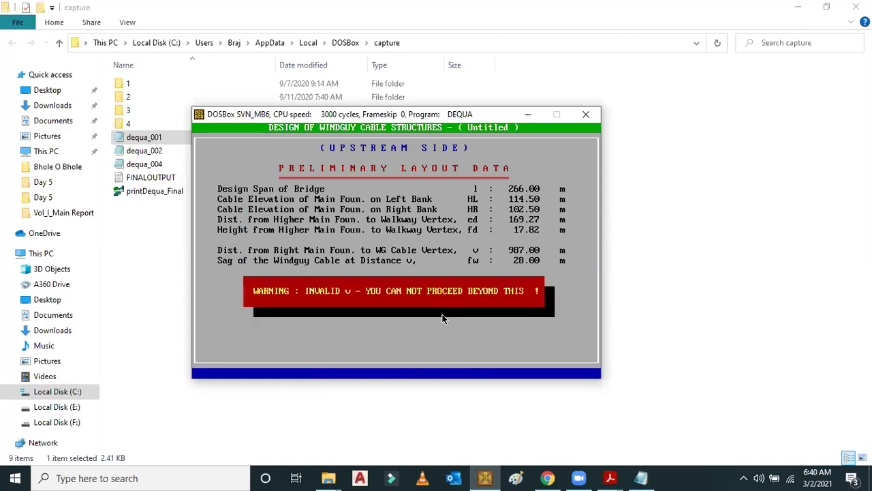
key(Return)
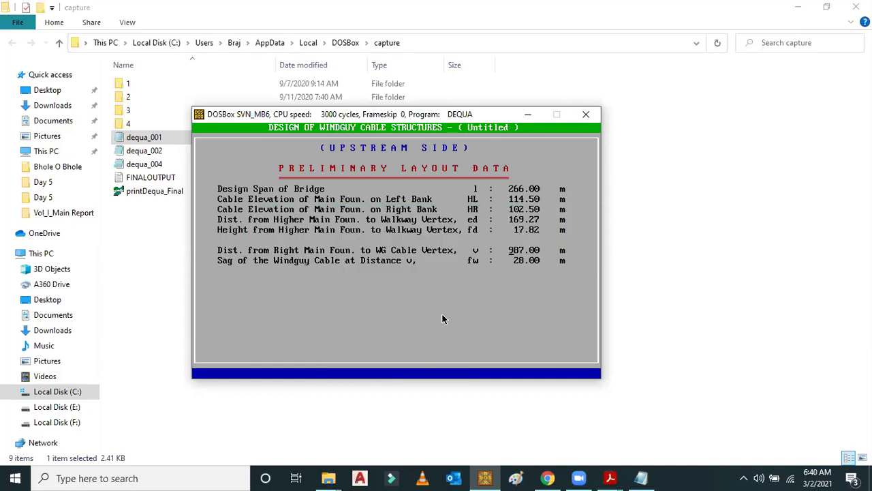
Step: Set distance v to 97.93 m, keep the 28 m sag, and check the resulting windguy cable sag at mid span
text(97.93)
key(Return)
key(Return)
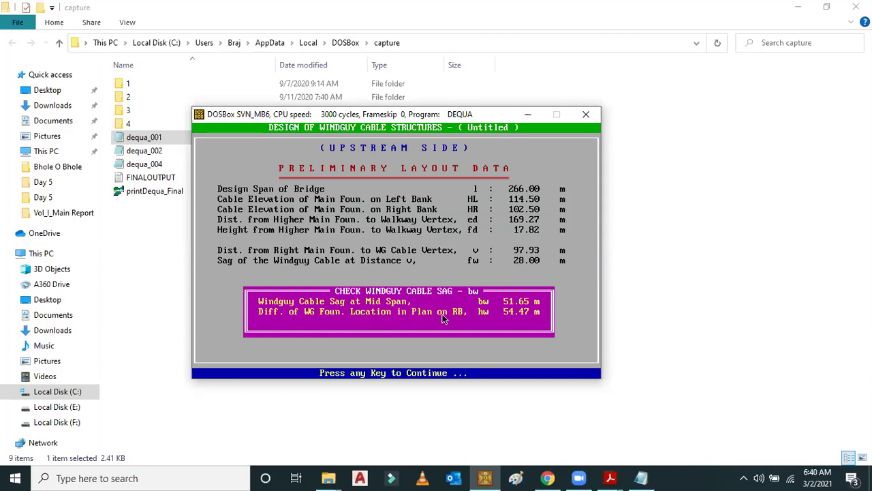
key(Return)
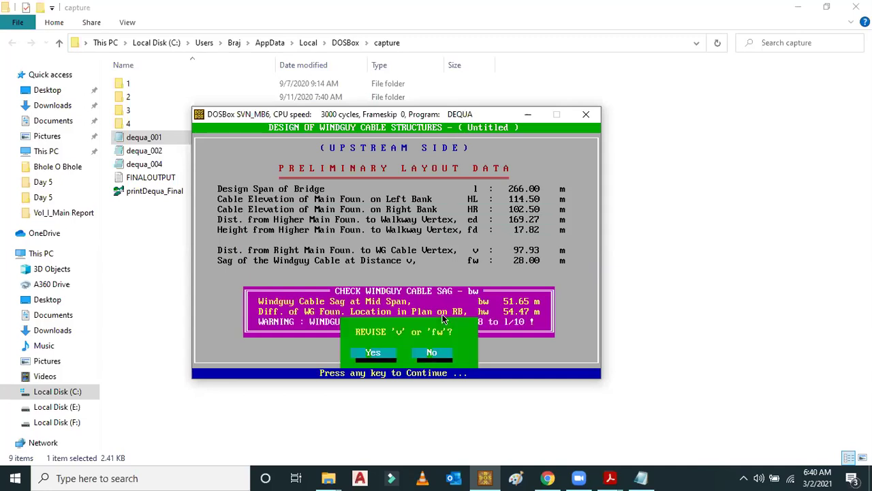
Step: Revise distance v to 102.73 m with the 28 m sag kept, and check the mid-span windguy sag again
key(Return)
text(102)
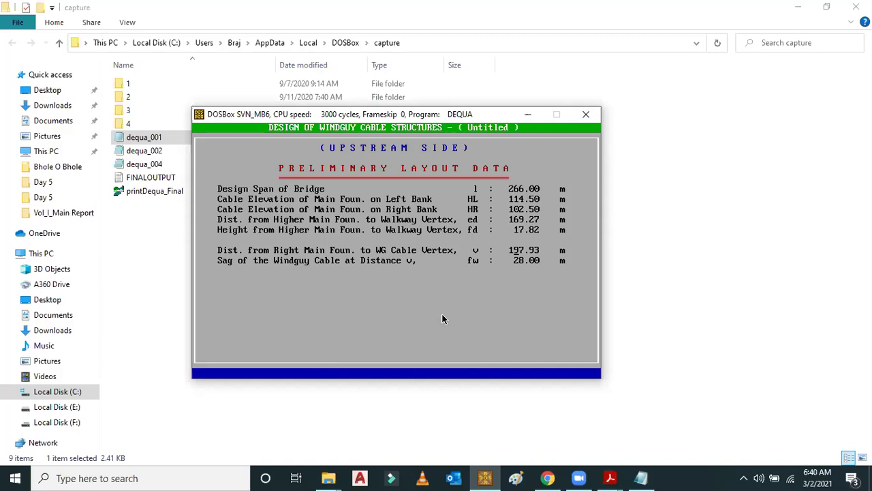
text(.7)
key(Return)
key(Return)
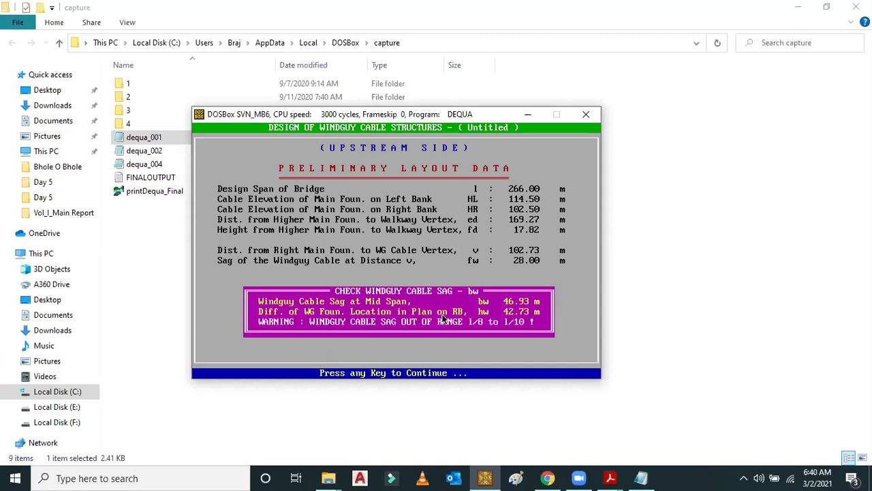
key(Return)
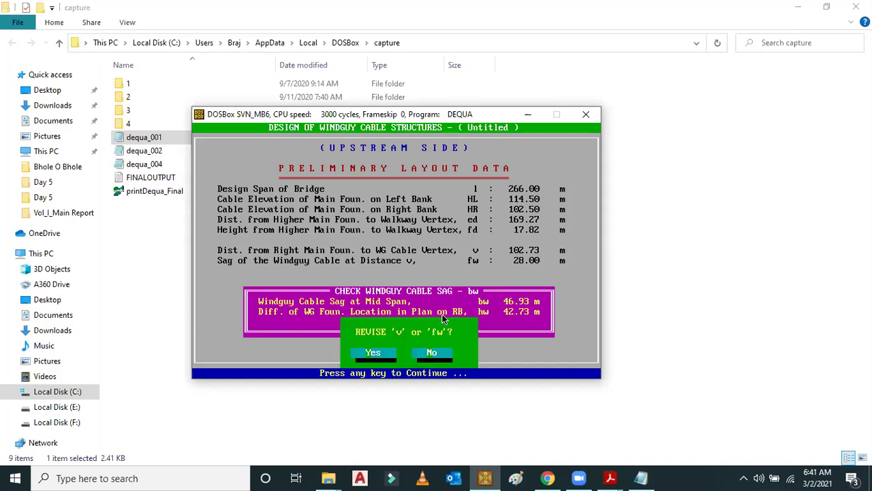
Step: Revise distance v to 120.73 m and check the windguy cable sag at mid span
key(Return)
text(120)
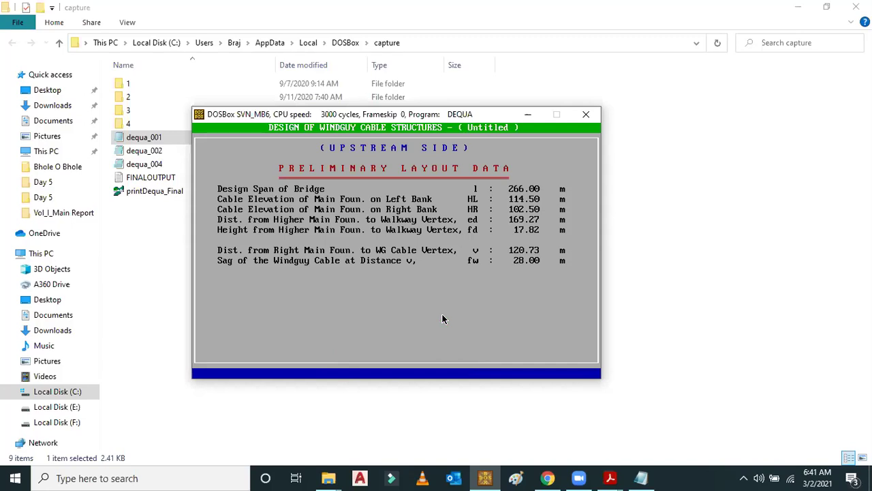
key(Return)
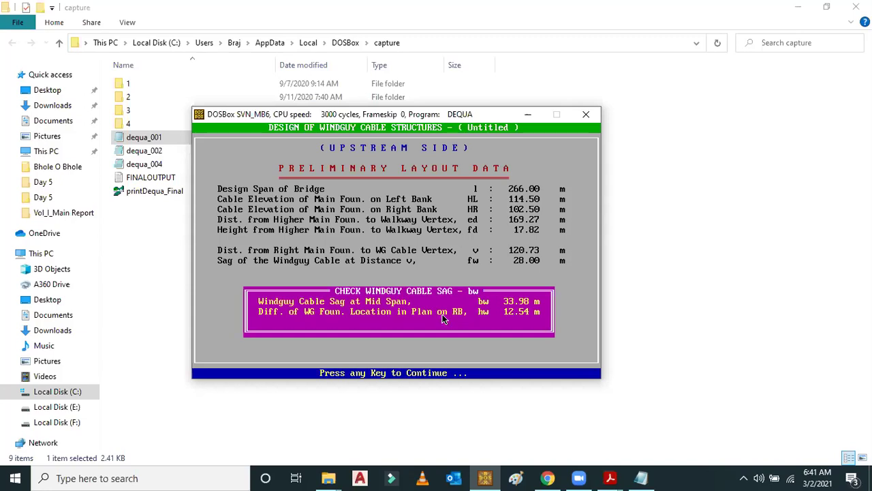
key(Return)
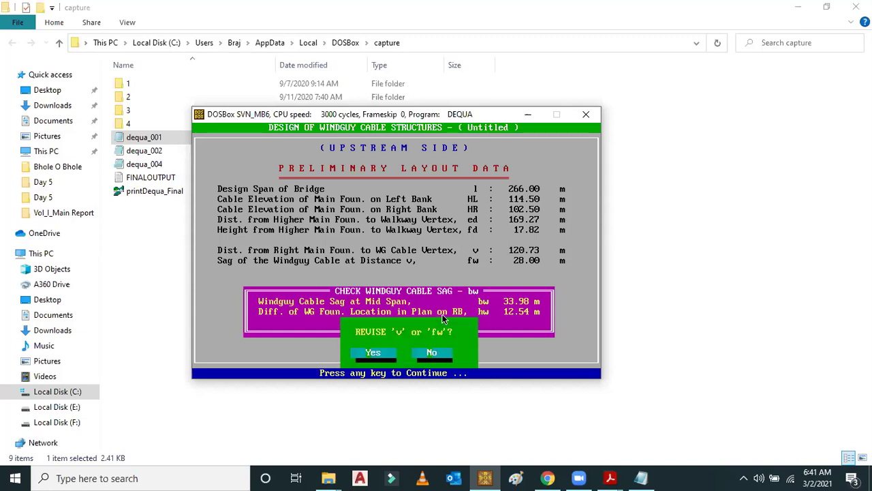
Step: Revise distance v to 121.93 m, check the mid-span windguy sag, and accept v and fw without further revision
key(Return)
text(121.9)
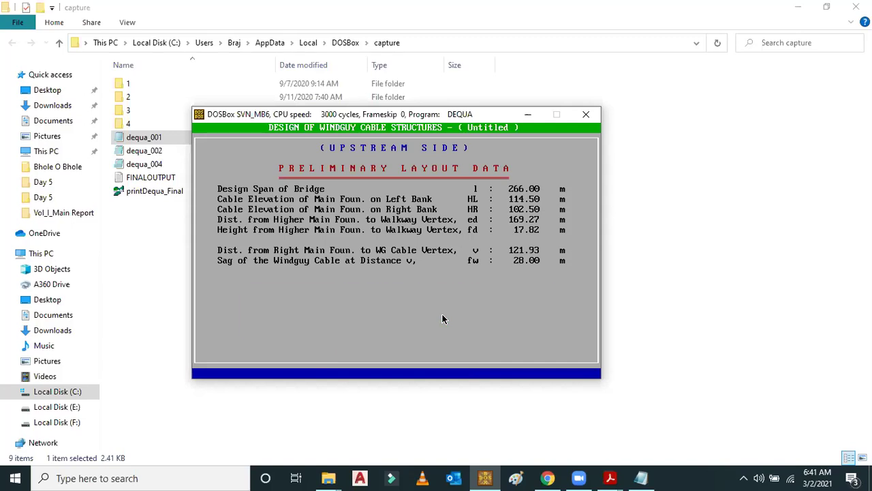
key(Return)
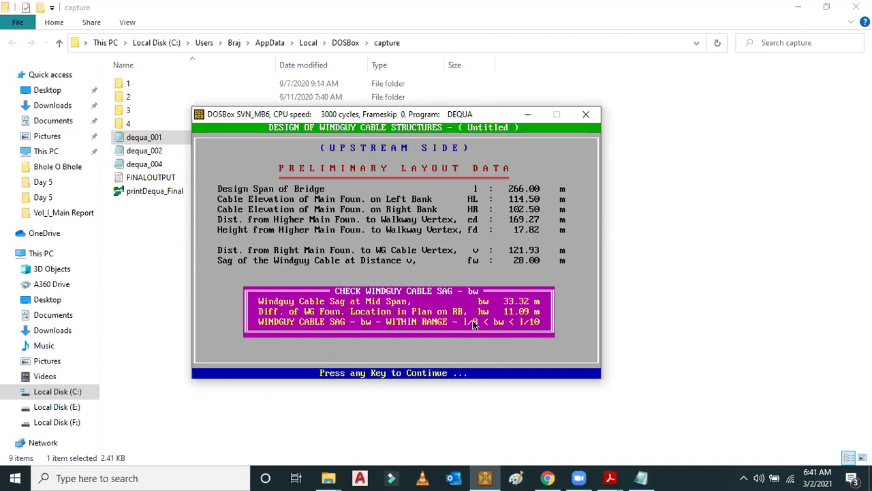
key(Return)
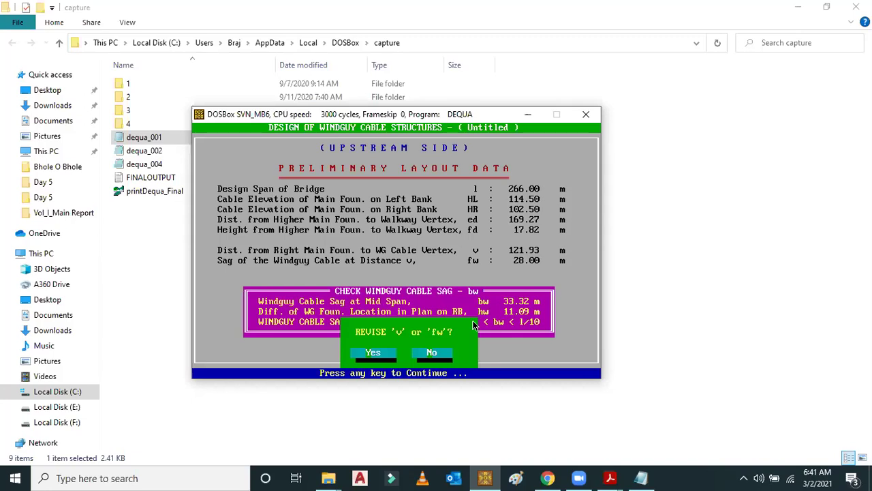
key(n)
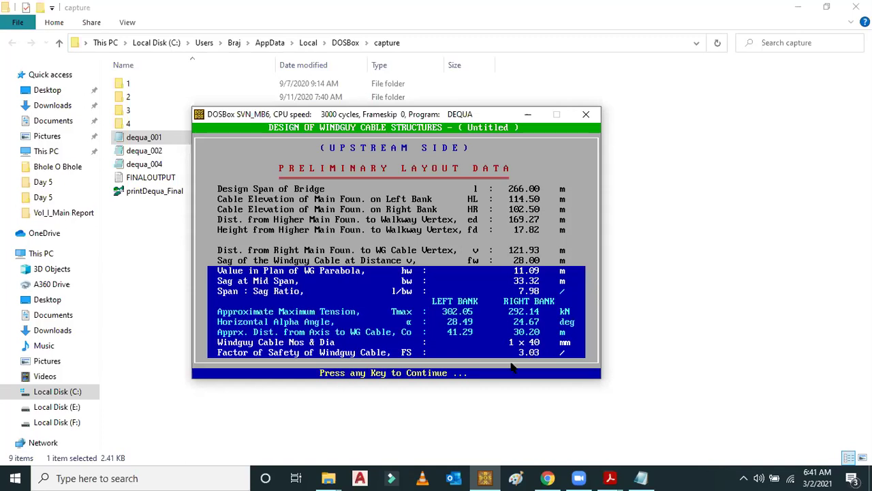
Step: Edit the upstream windguy cable data to 1 x 32 mm, check its safety factor, and keep the data open for another trial
key(Return)
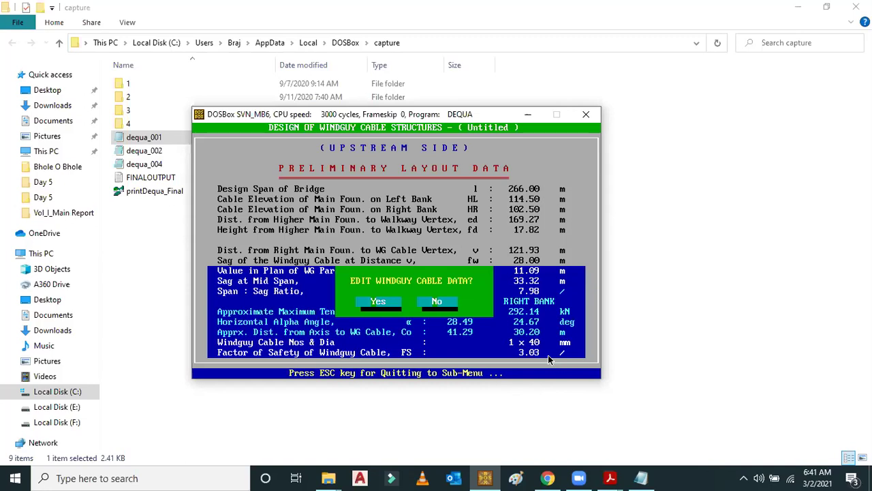
key(Return)
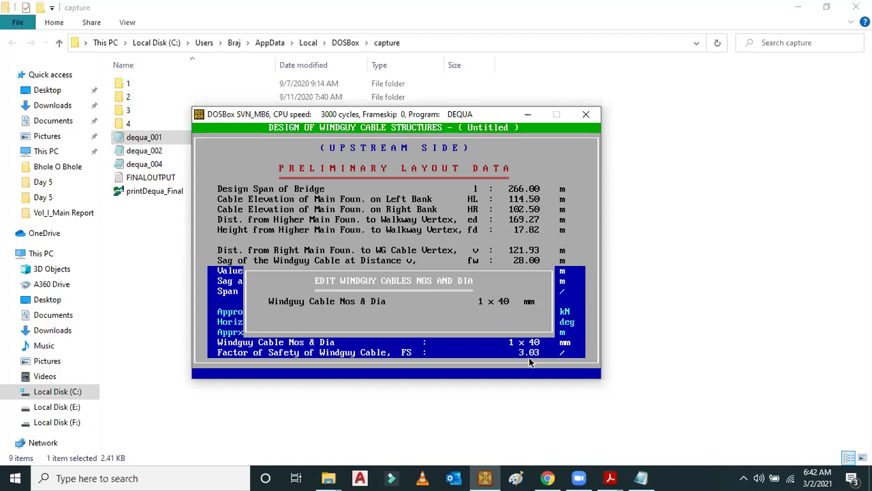
text(32)
key(Return)
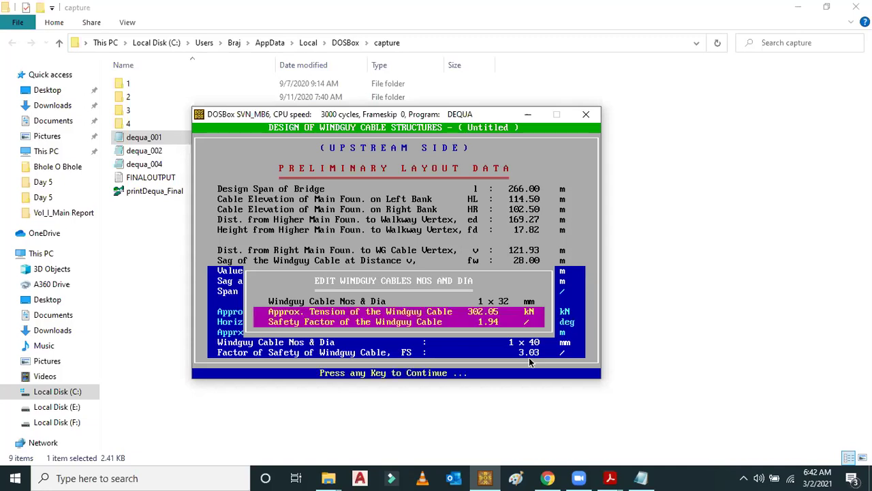
key(Return)
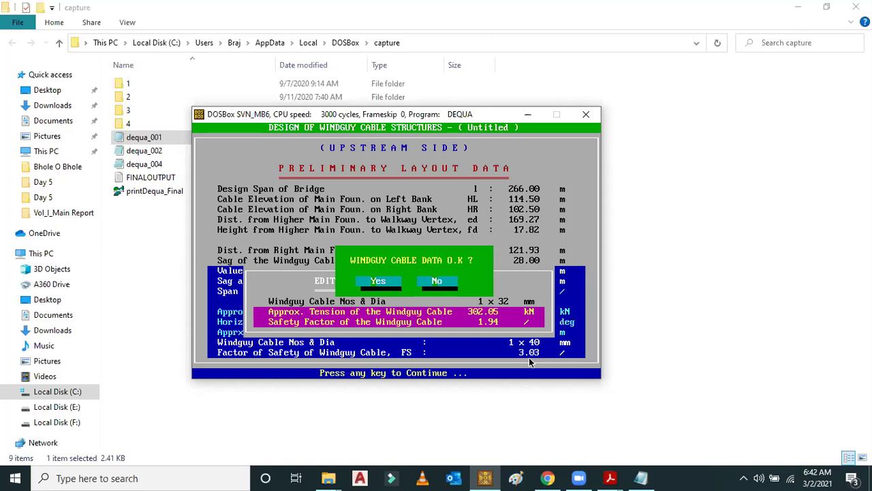
key(Return)
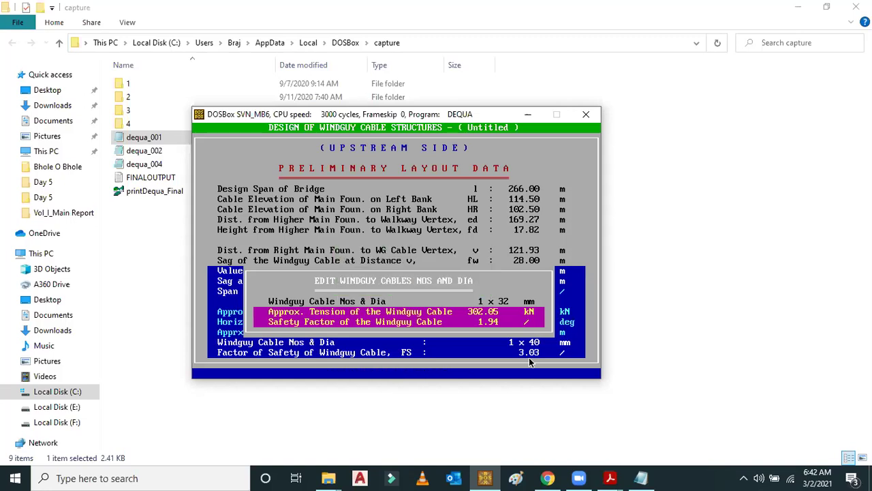
Step: Try a 26 mm windguy cable, check its safety factor, and go back to 32 mm
text(26)
key(Return)
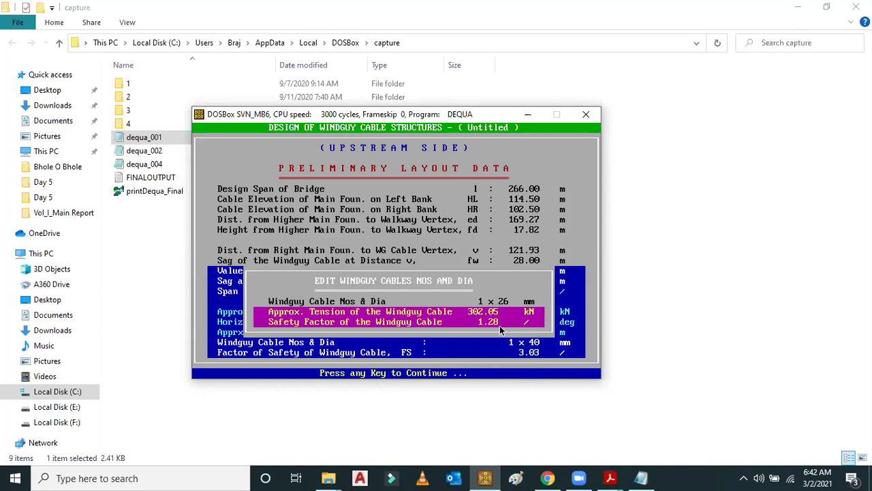
key(Return)
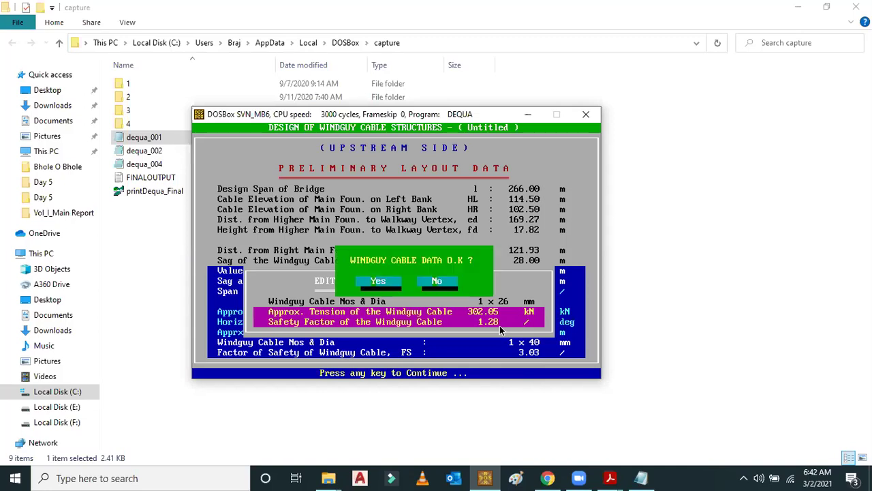
key(n)
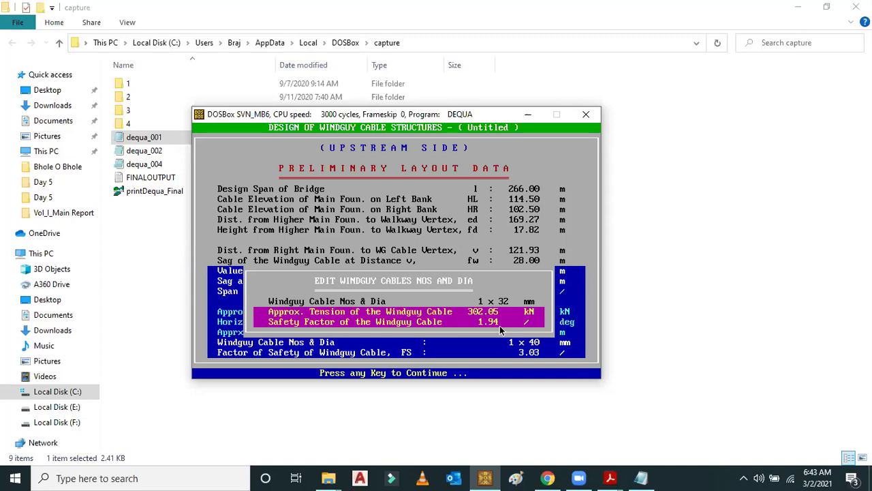
Step: Check the windguy cable number and diameter in the dequa_001 report, and return to the DEQUA cable data
click(641, 477)
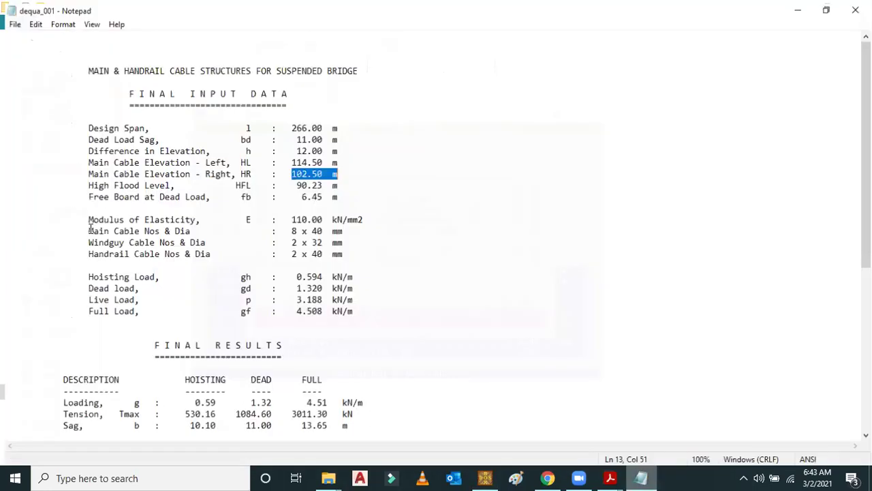
drag(83, 240, 204, 243)
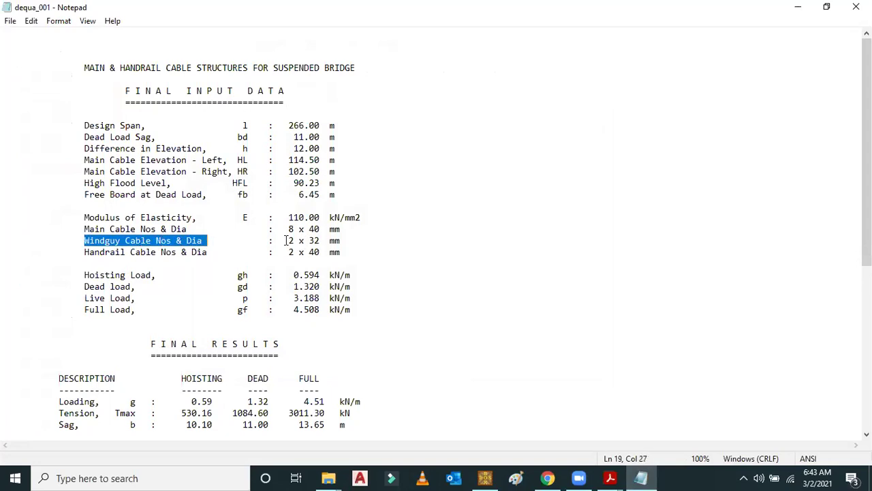
drag(288, 241, 404, 236)
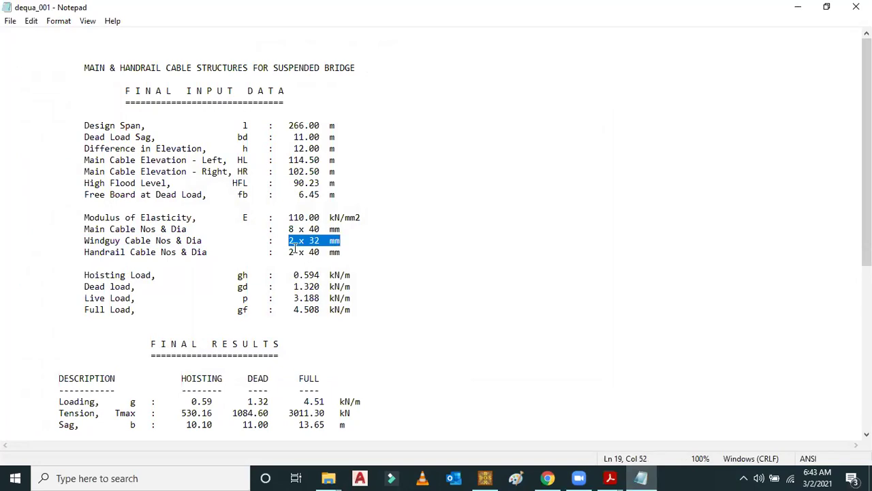
click(323, 241)
click(641, 478)
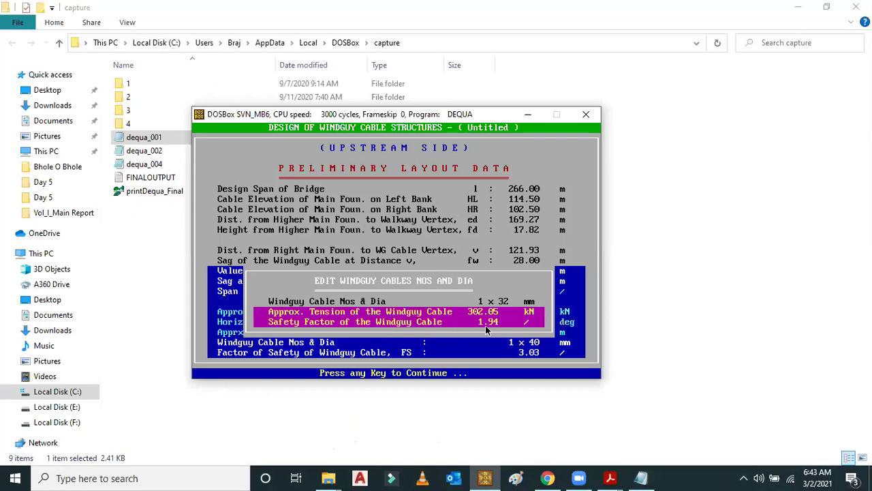
Step: Accept the 1 x 32 mm windguy cable, leave the input data unrevised, and proceed through the final layout data to the first windtie location notice
key(Return)
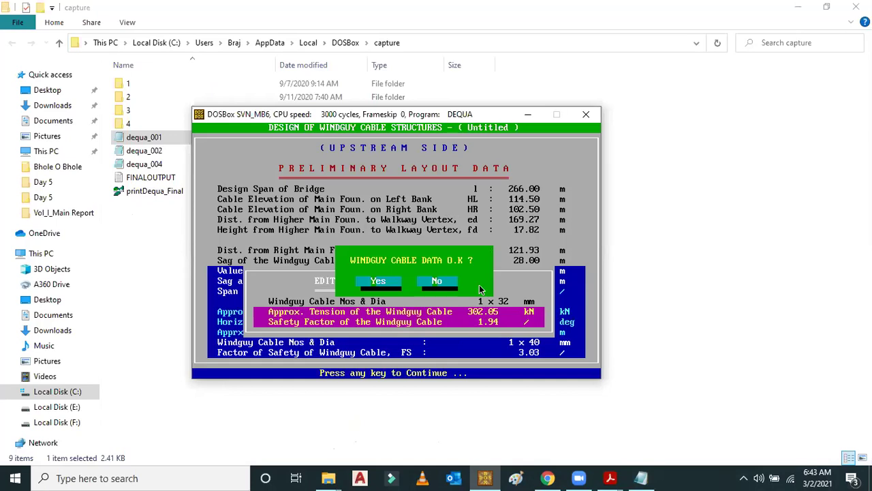
key(Return)
key(Return)
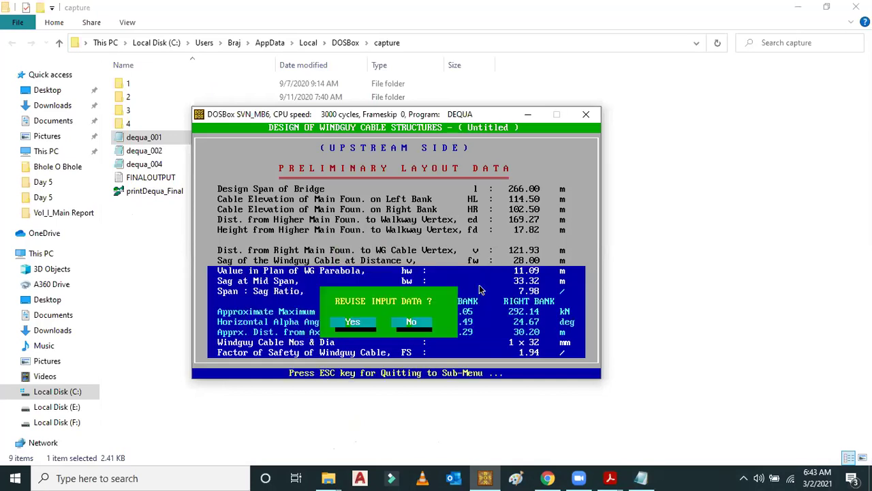
key(Return)
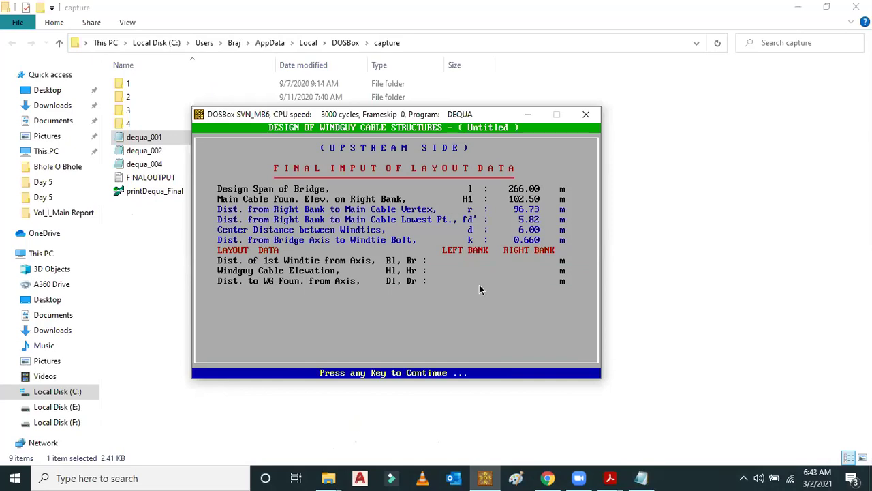
key(Return)
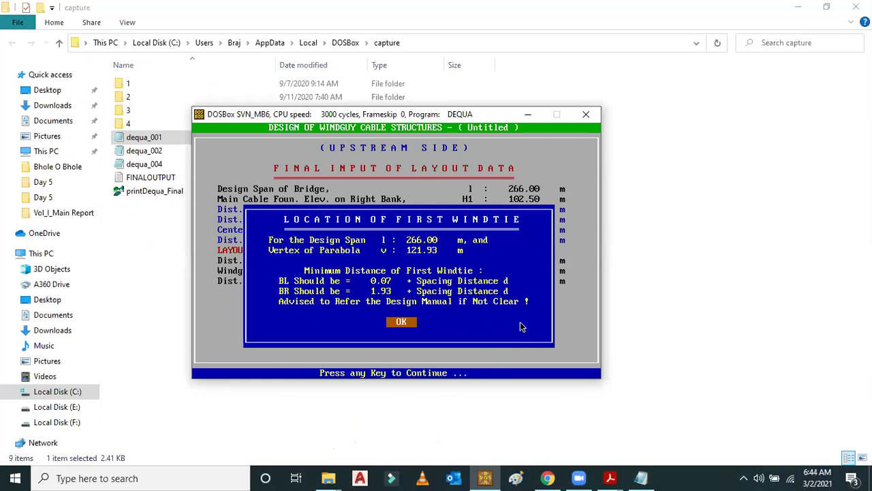
Step: Open the PDF 2.Chapter 9 on windguy arrangement design from the Day 5 folder of 21.Dynamic Solution
click(325, 475)
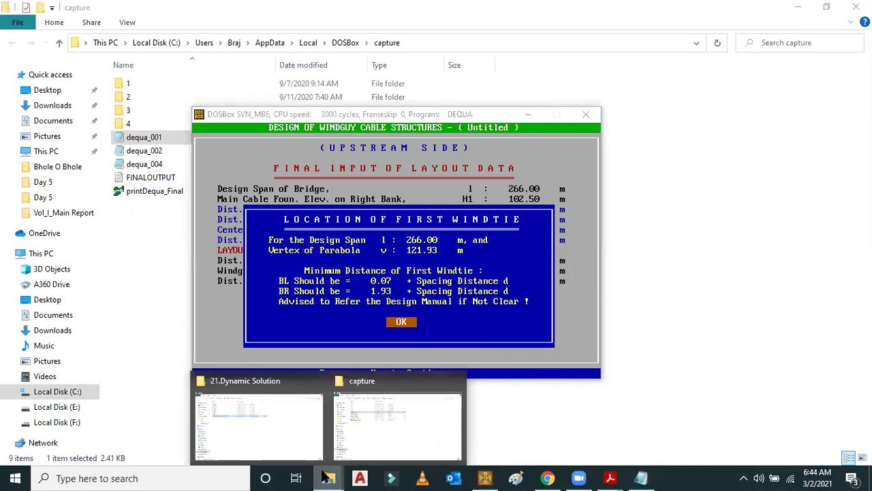
click(259, 421)
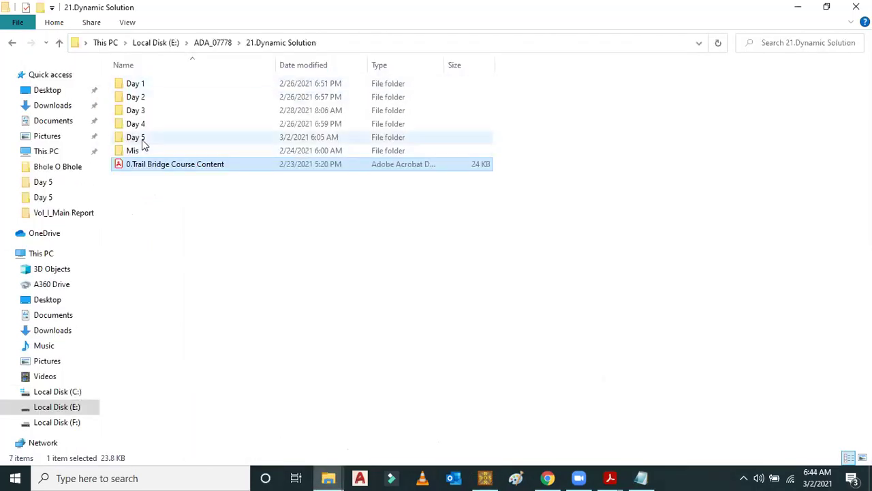
double_click(142, 138)
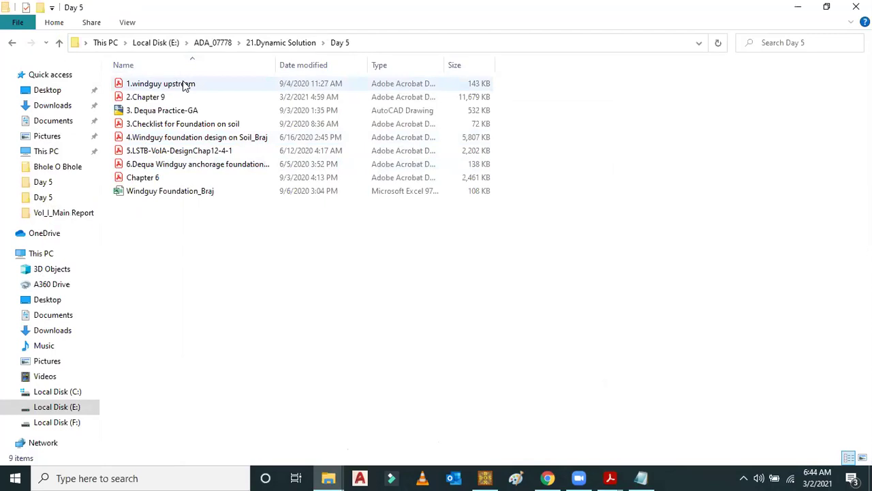
double_click(157, 99)
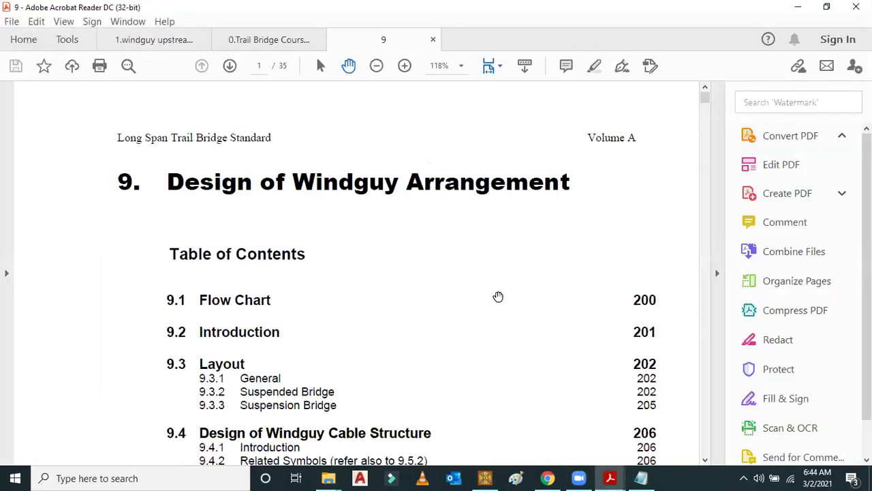
Step: Find the Layout sketch in the windguy cable structure section of Chapter 9 and examine the first windtie distances there
scroll(710, 124, down, 5)
scroll(710, 123, down, 4)
scroll(706, 143, down, 5)
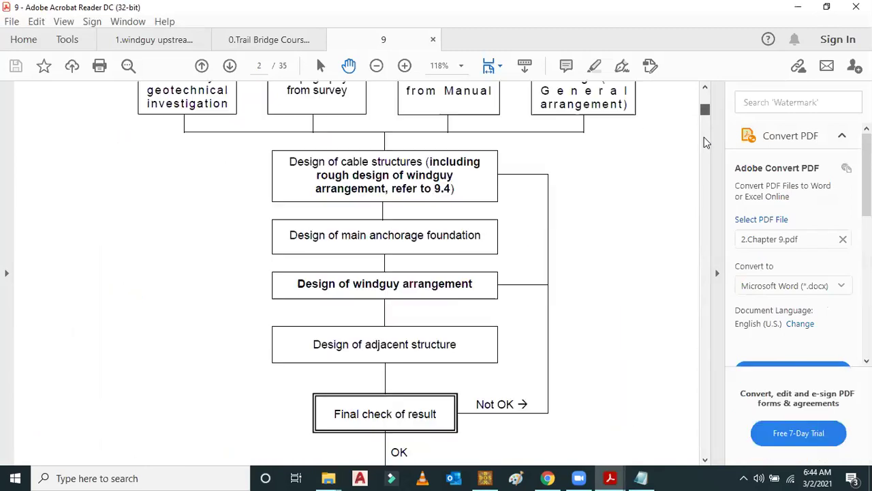
scroll(607, 289, down, 20)
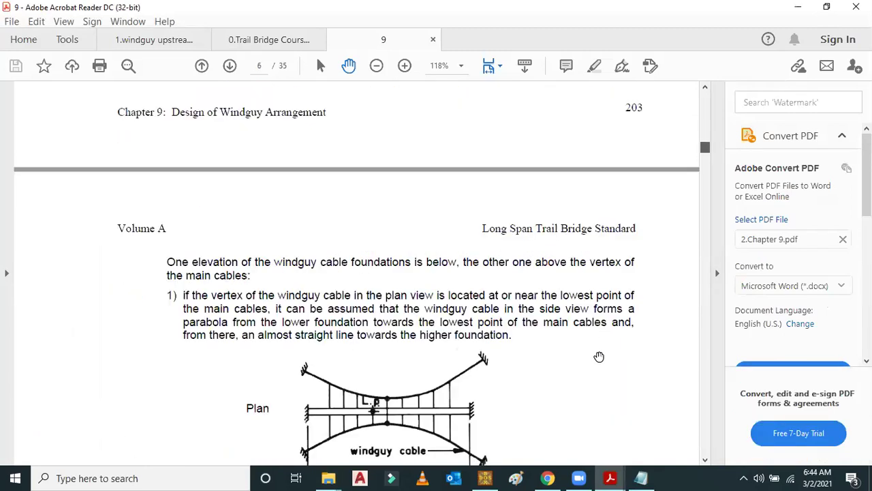
scroll(586, 395, down, 5)
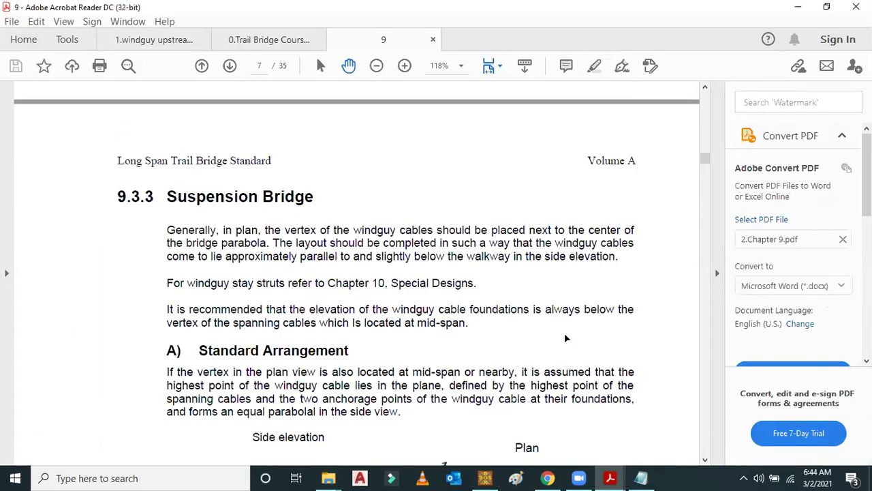
scroll(565, 337, down, 10)
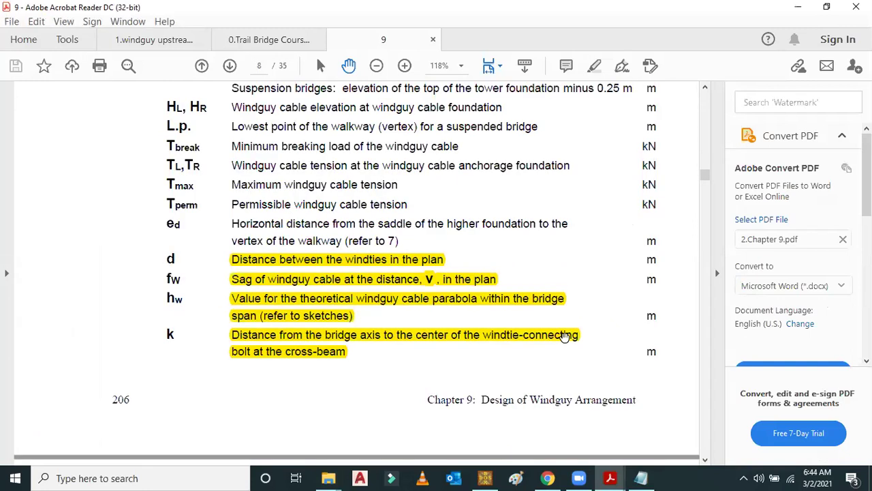
scroll(565, 336, down, 15)
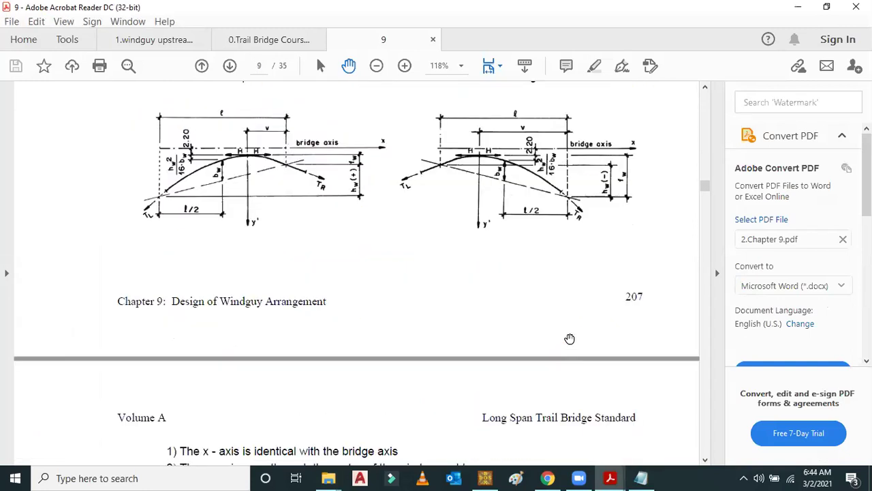
scroll(570, 339, down, 5)
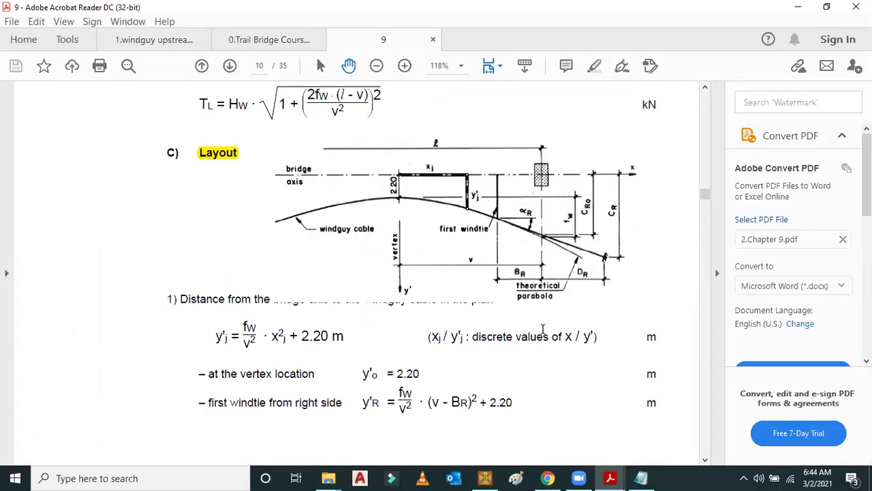
scroll(551, 287, up, 1)
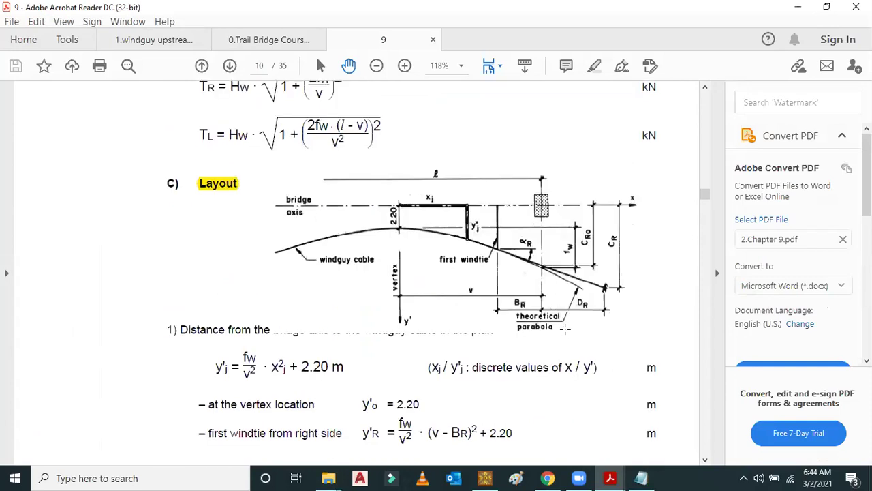
click(717, 274)
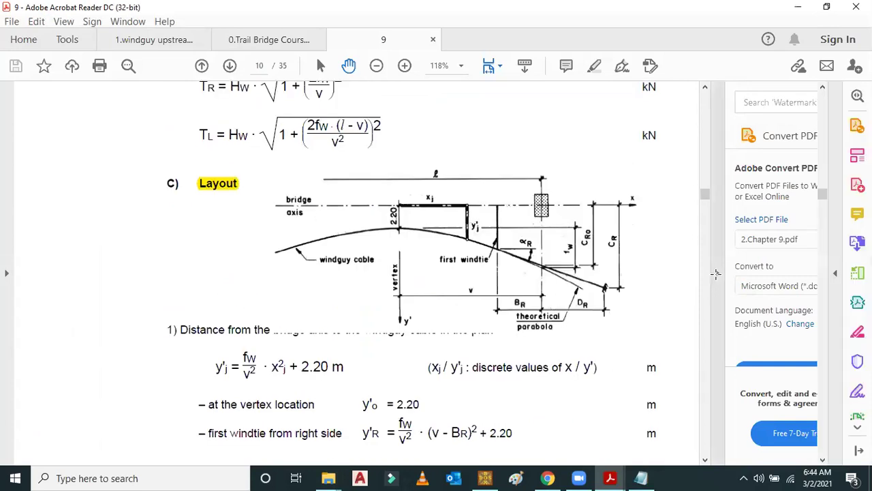
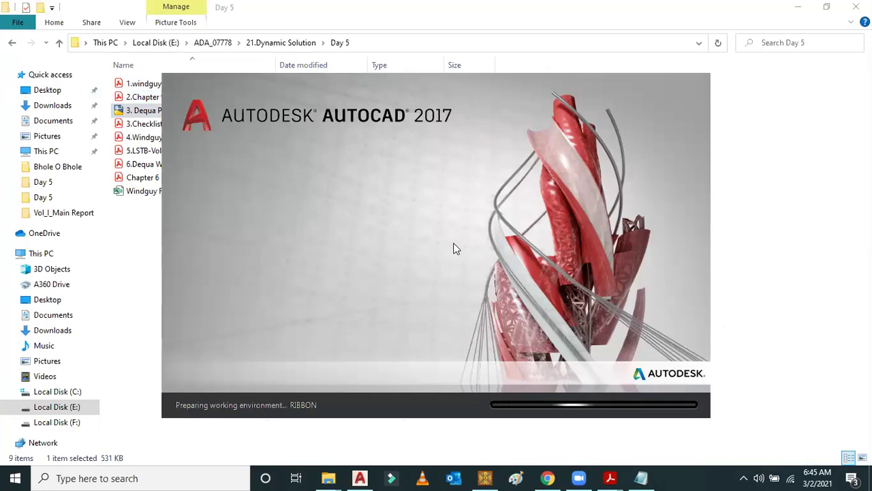
Step: Return to DEQUA and acknowledge the first windtie location notice to start selecting the distance BL
click(485, 477)
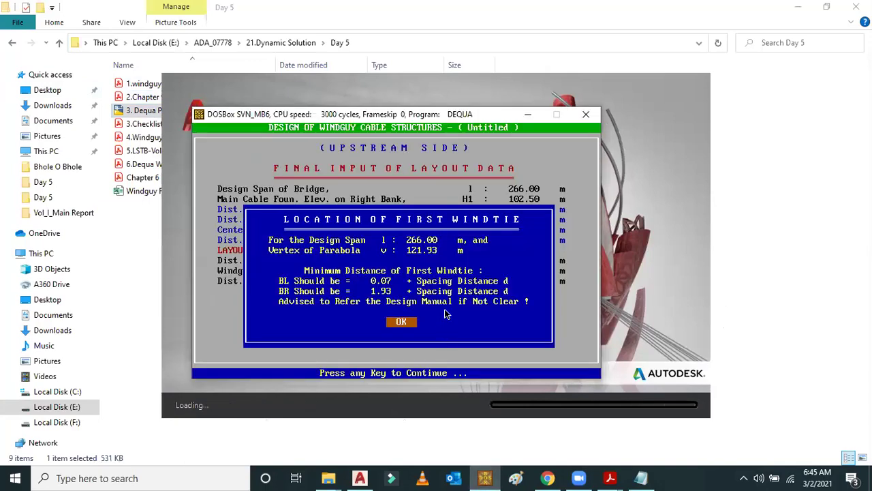
key(Return)
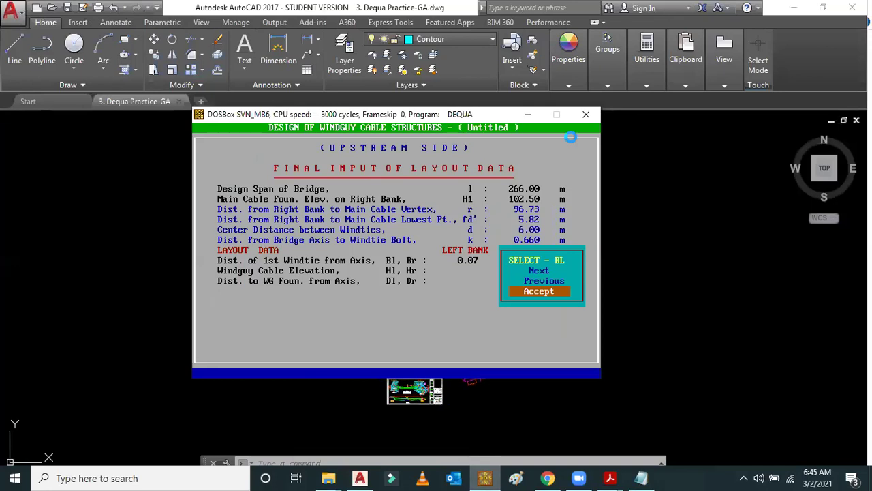
Step: Switch to the 3. Dequa Practice-GA drawing in AutoCAD and examine the left bank's first windtie distance in the Step-3 plan
click(485, 478)
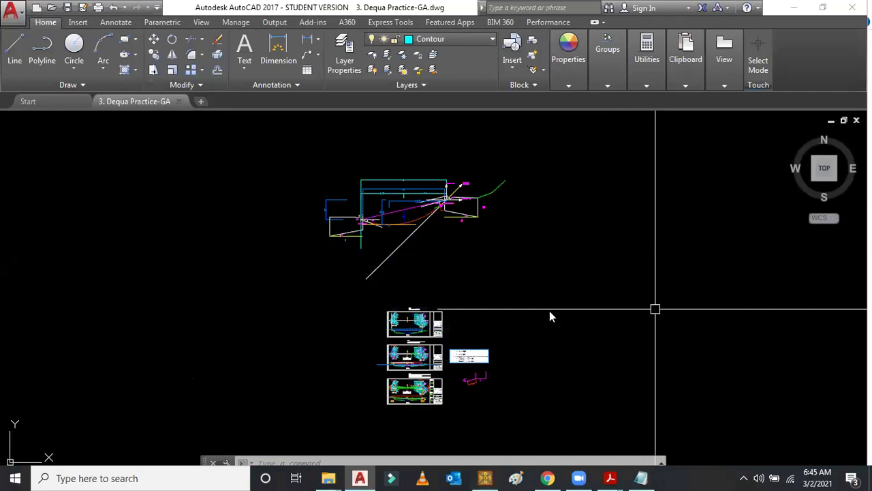
scroll(556, 312, down, 5)
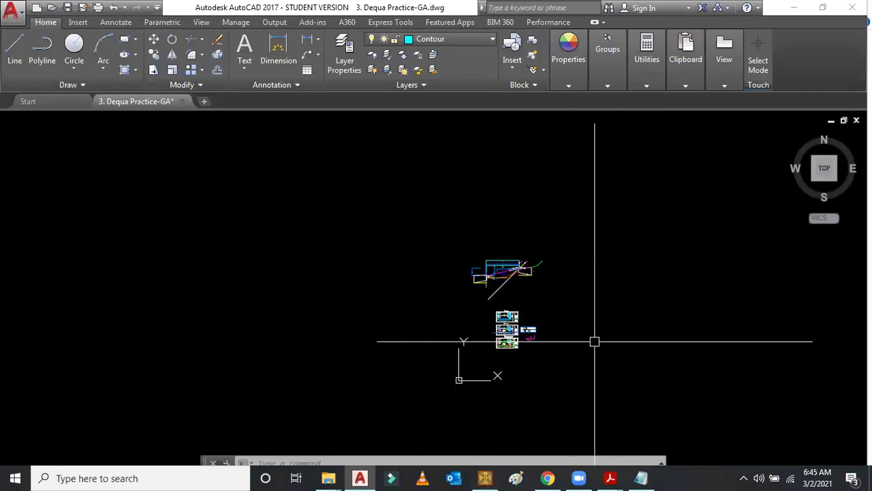
scroll(500, 356, up, 2)
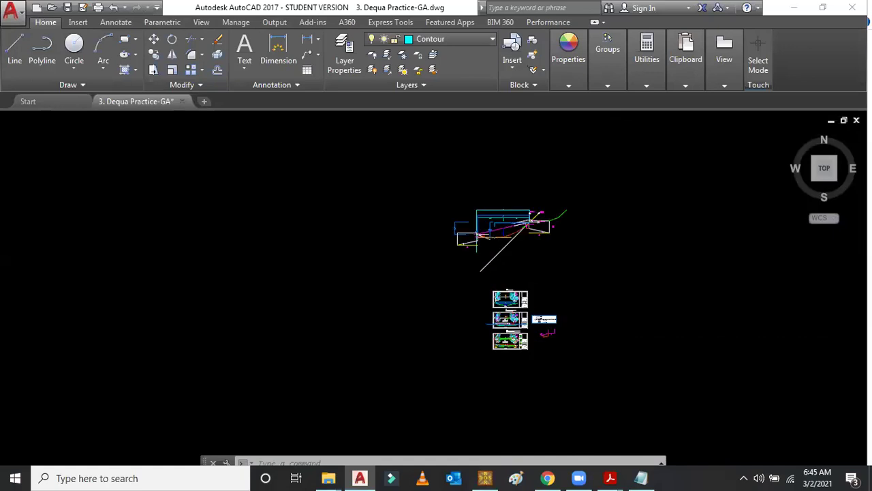
scroll(501, 353, up, 2)
scroll(522, 341, up, 5)
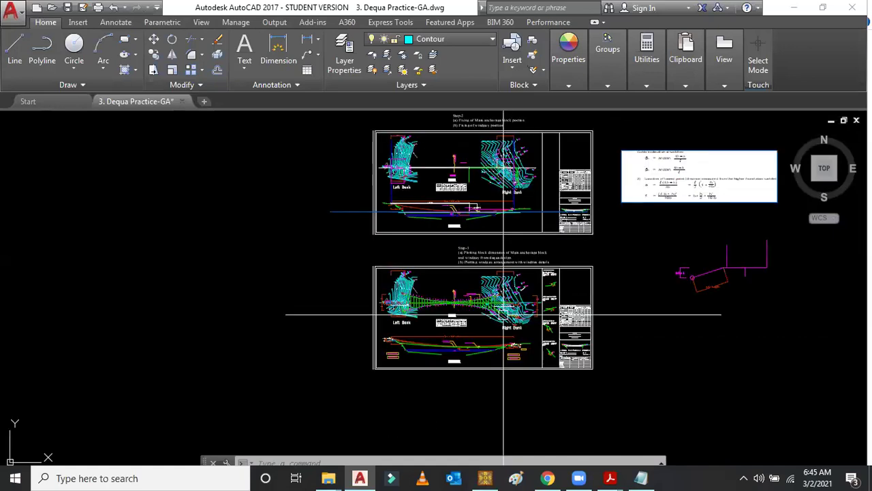
scroll(504, 315, up, 2)
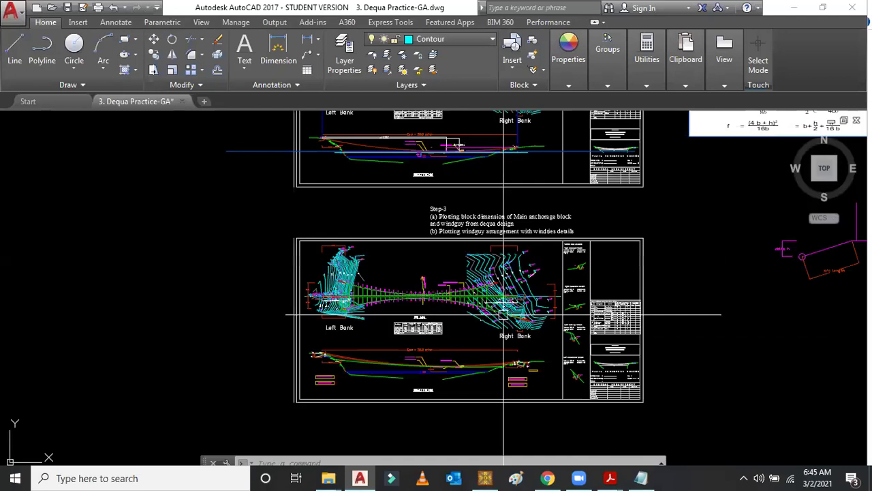
scroll(523, 315, up, 7)
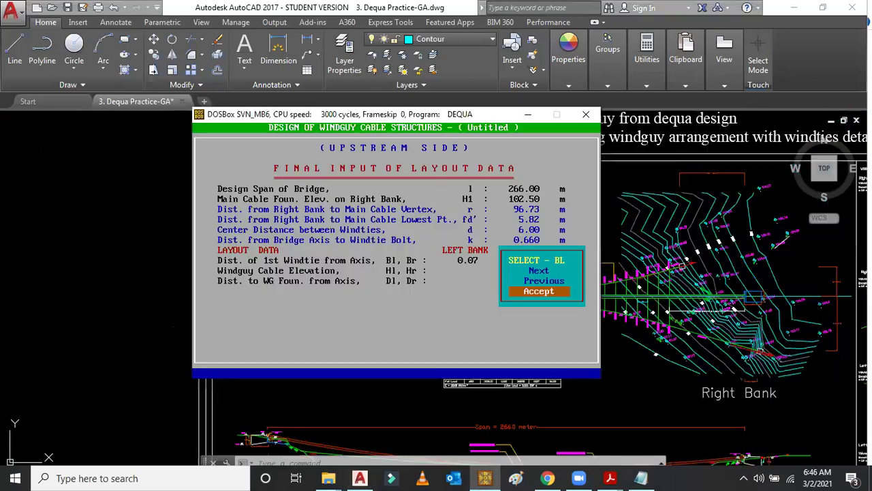
key(alt+Tab)
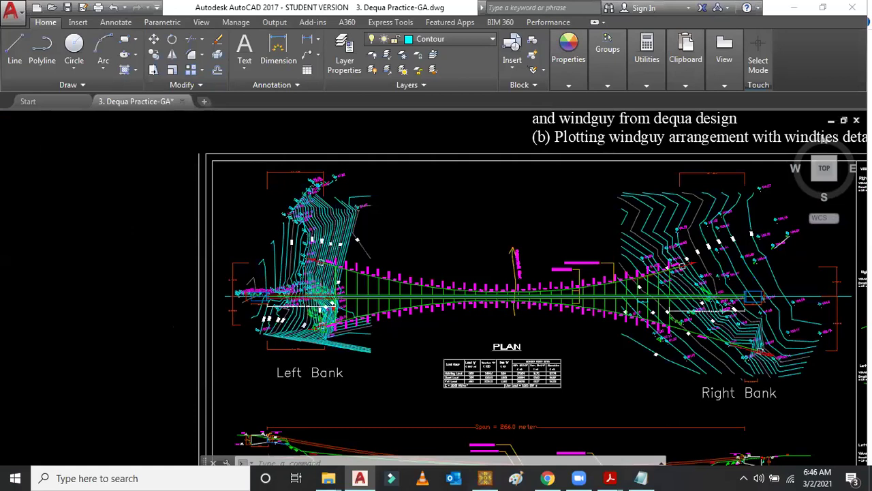
scroll(275, 292, up, 5)
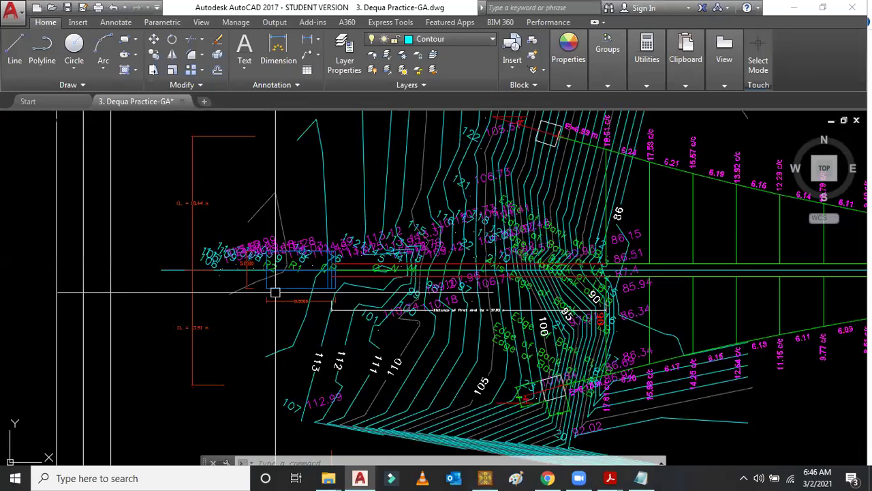
scroll(274, 292, up, 2)
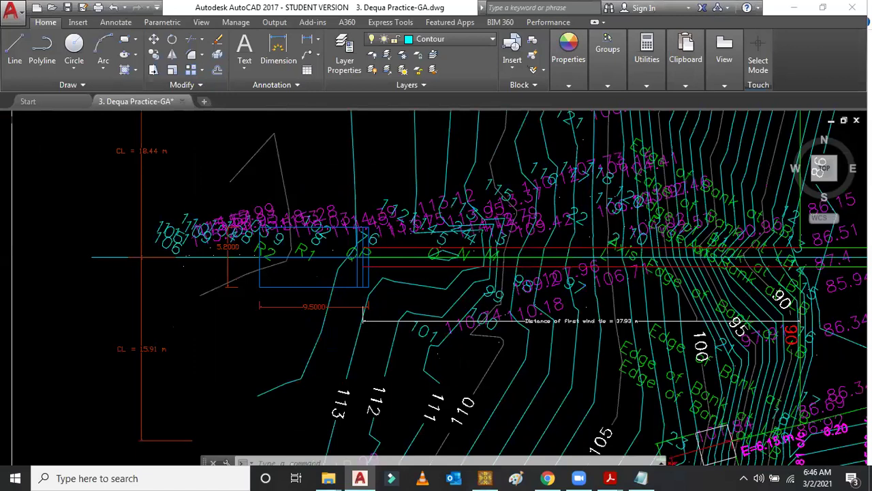
scroll(811, 361, up, 6)
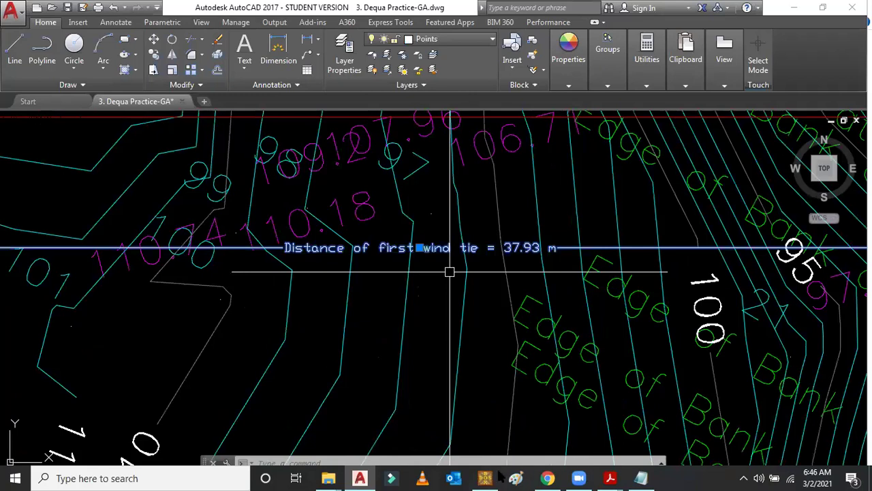
scroll(535, 258, up, 2)
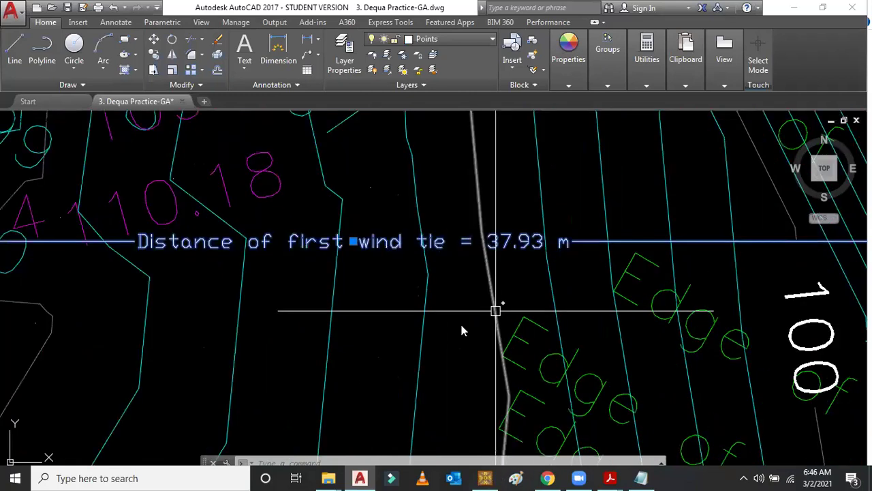
Step: Return to DEQUA and choose 36.07 m as the left bank's first windtie distance Bl, checking it against the AutoCAD drawing
key(alt+Tab)
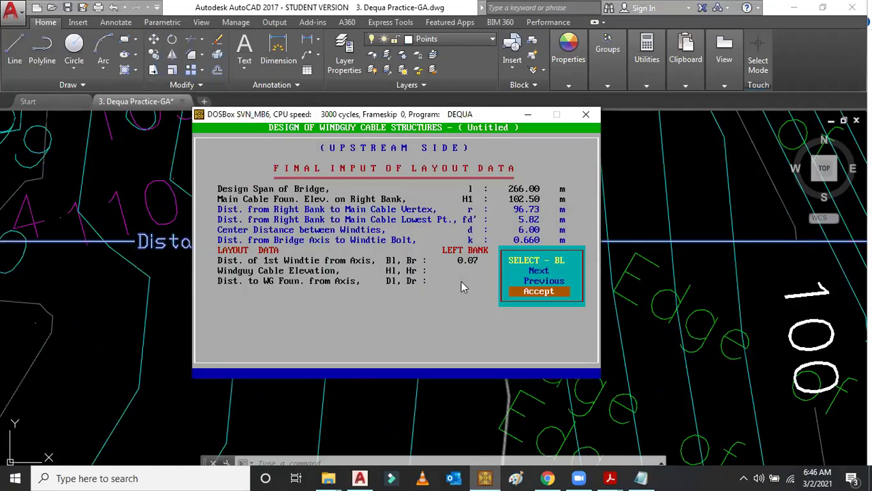
text(618)
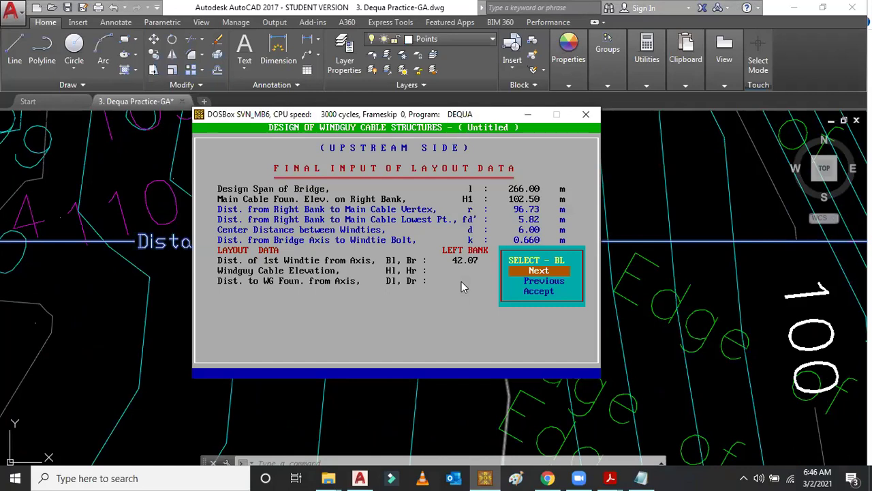
click(360, 477)
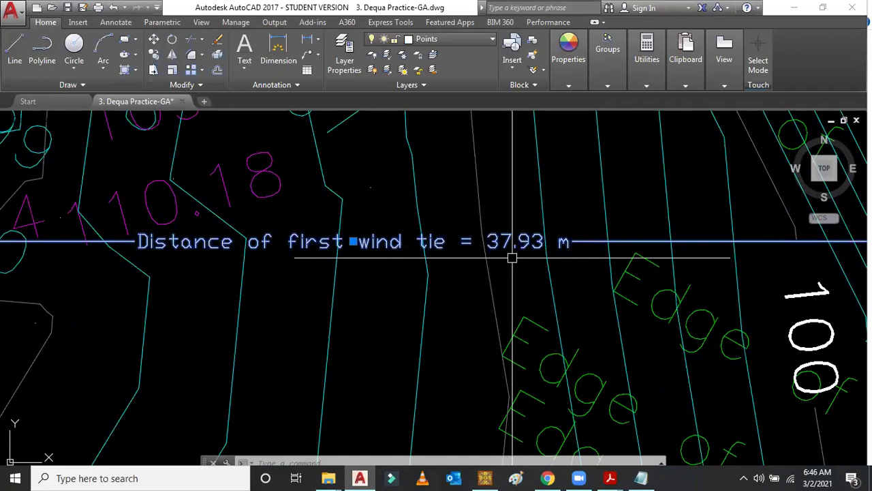
click(485, 477)
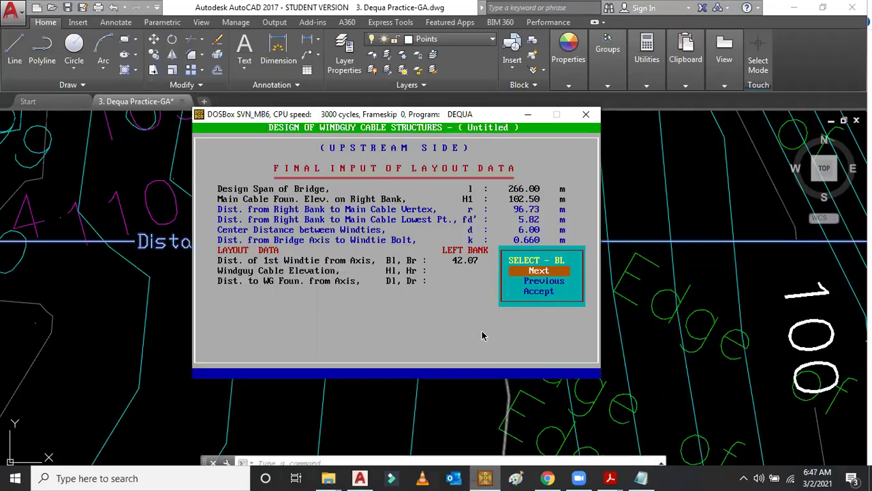
key(Down)
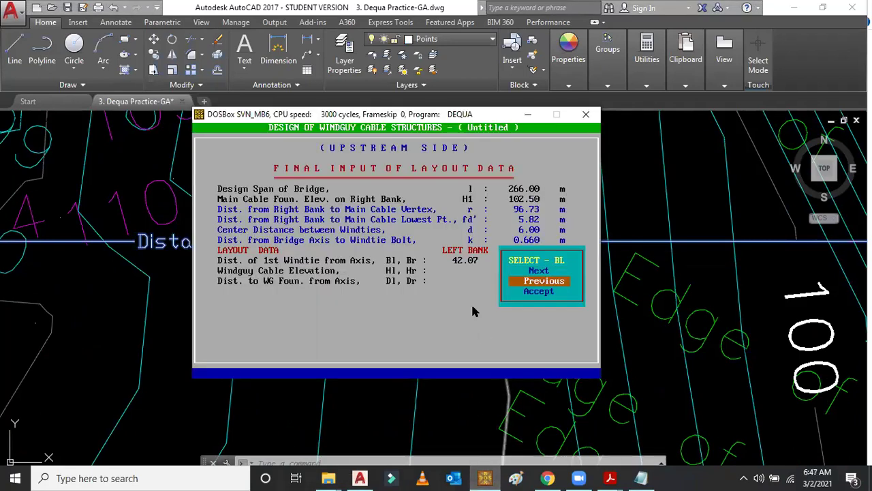
key(Return)
key(Up)
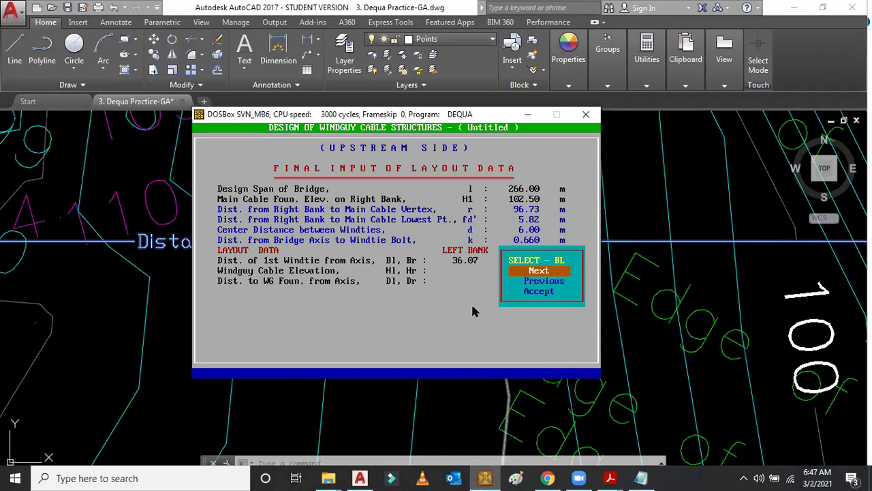
key(Return)
key(Down)
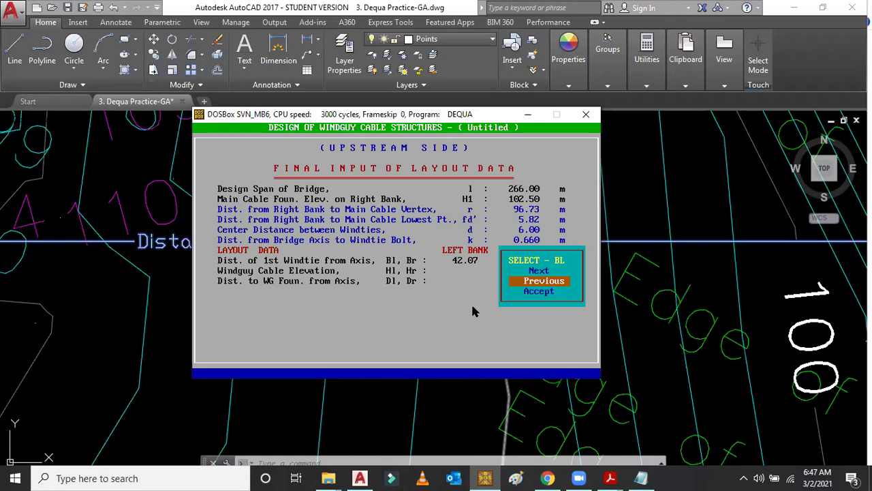
key(Return)
key(Down)
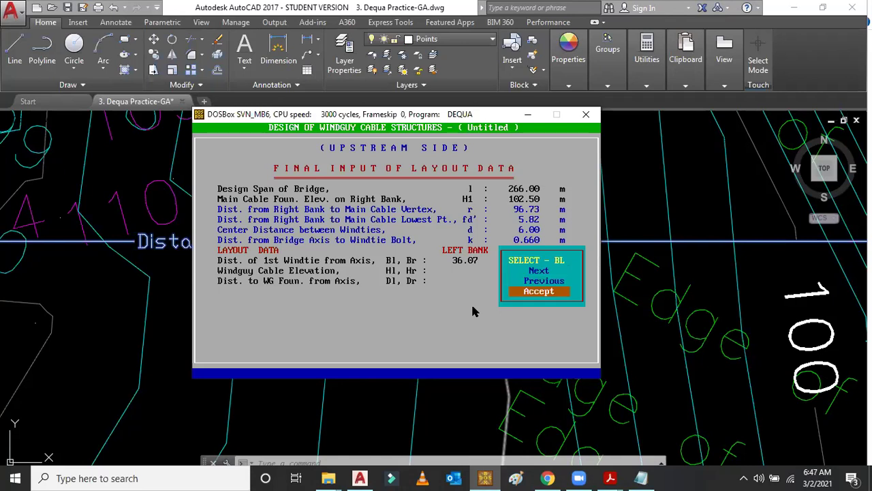
key(Return)
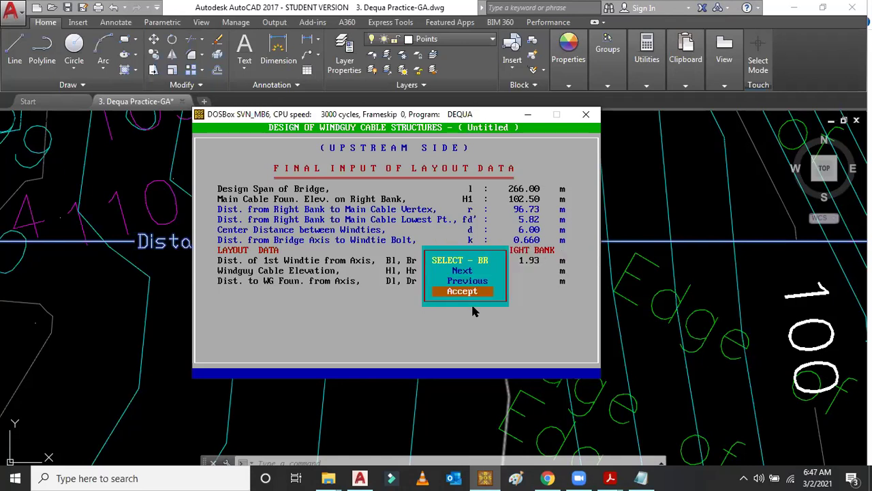
Step: Switch to AutoCAD and read the right bank's first windtie distance in the Step-3 plan
click(359, 478)
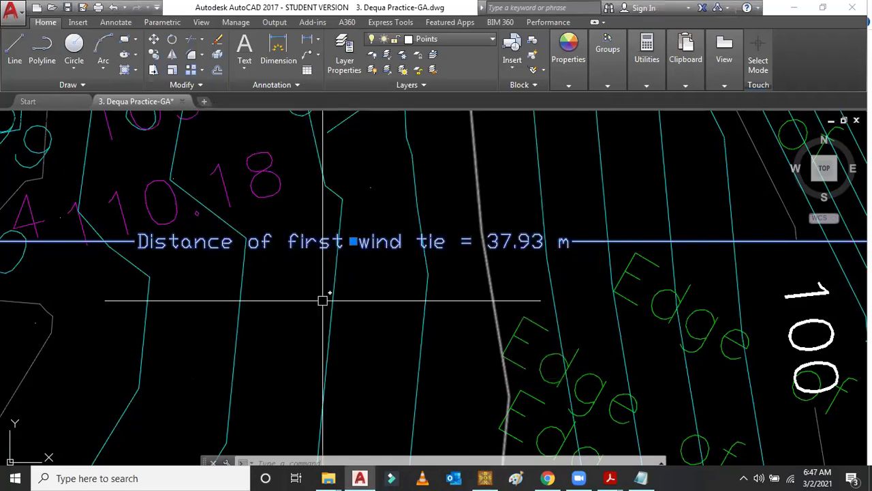
scroll(322, 300, down, 5)
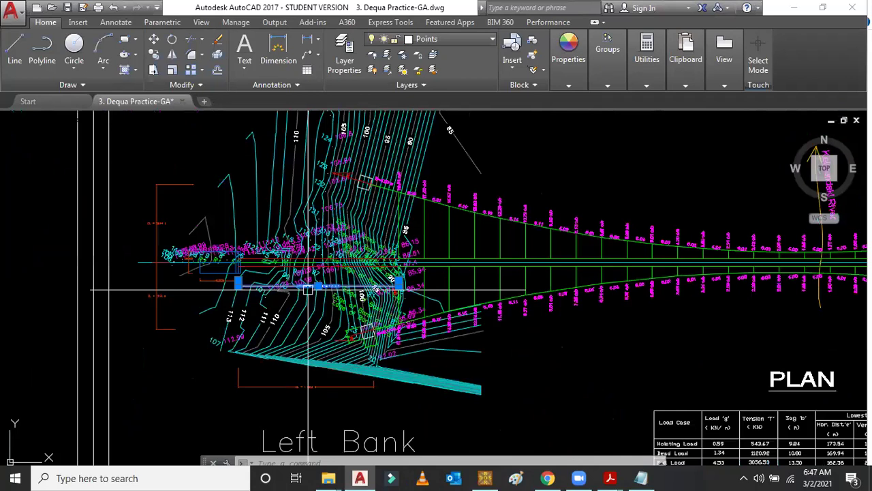
scroll(547, 284, up, 4)
key(Escape)
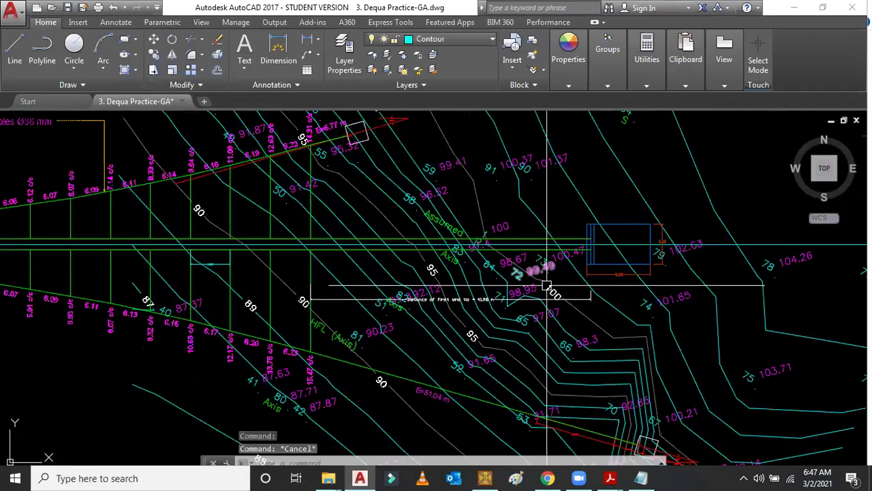
scroll(547, 285, up, 6)
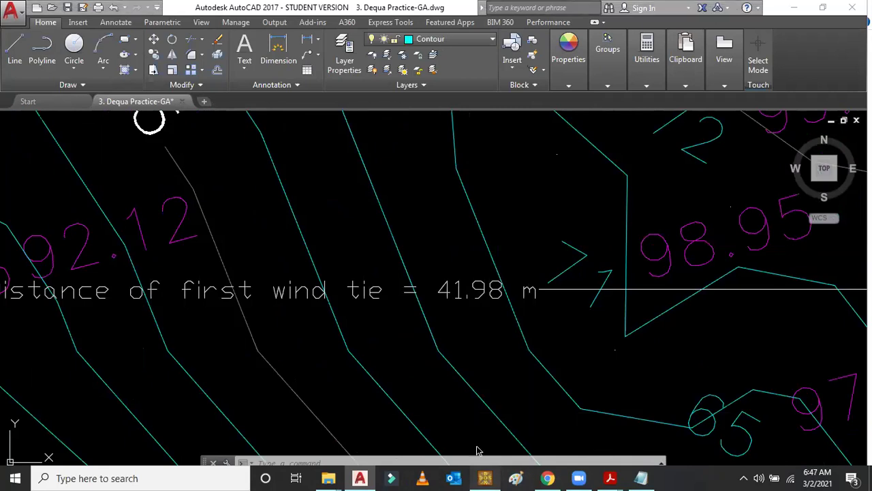
Step: Return to DEQUA and choose 43.93 m as the right bank's first windtie distance Br
click(485, 478)
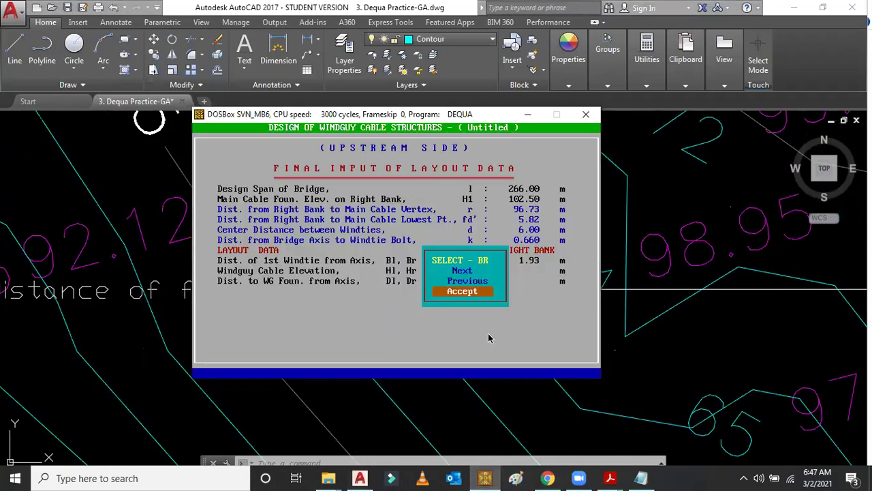
key(Up)
key(Up)
key(Return)
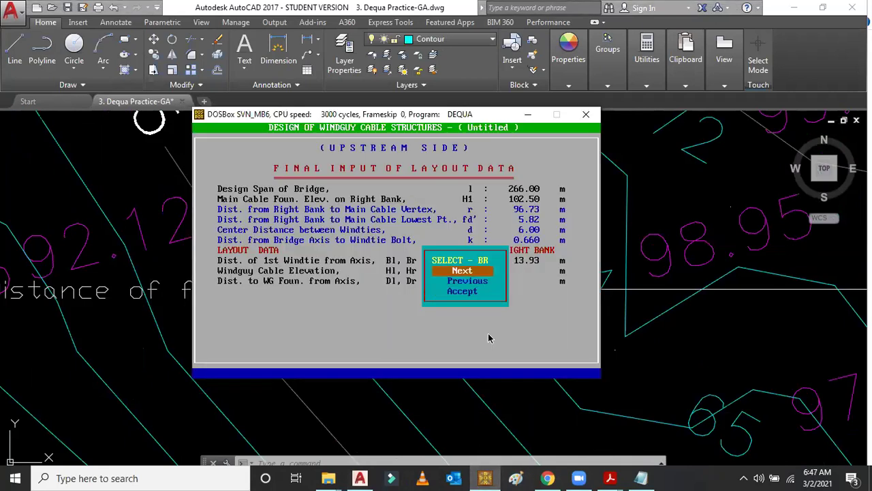
key(Return)
key(Return)
key(Return)
key(Return)
key(Down)
key(Return)
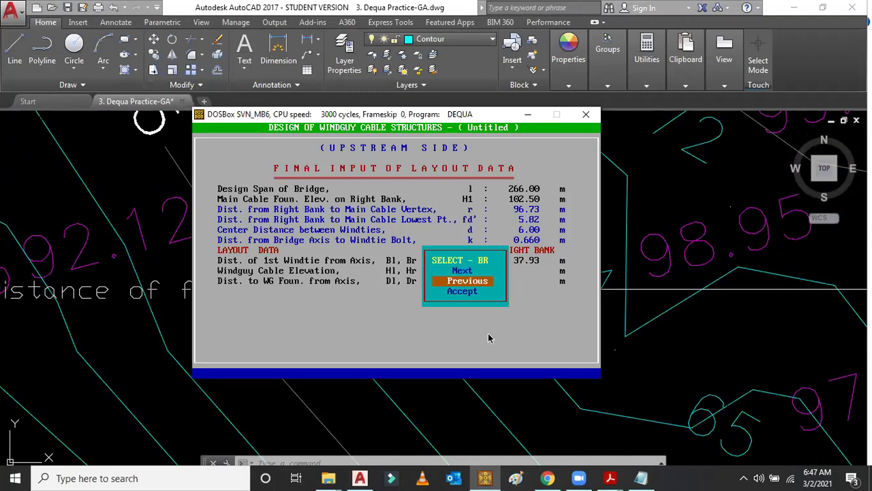
key(Up)
key(Return)
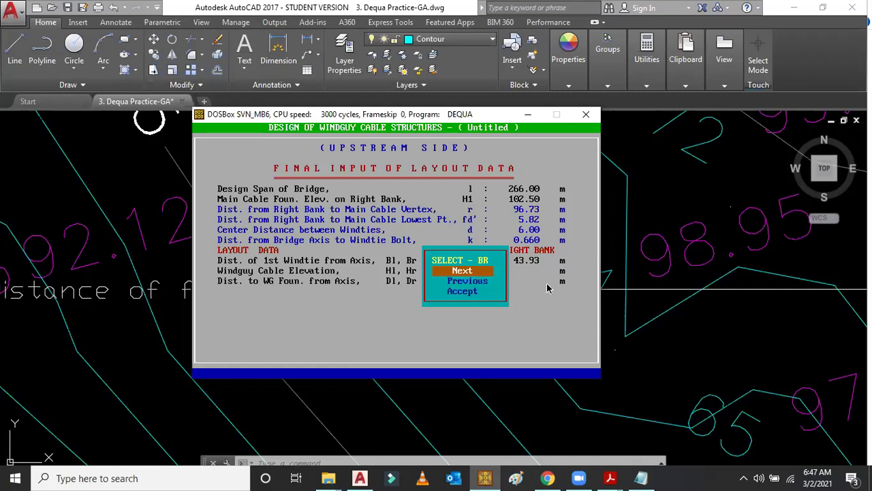
key(Down)
key(Down)
key(Return)
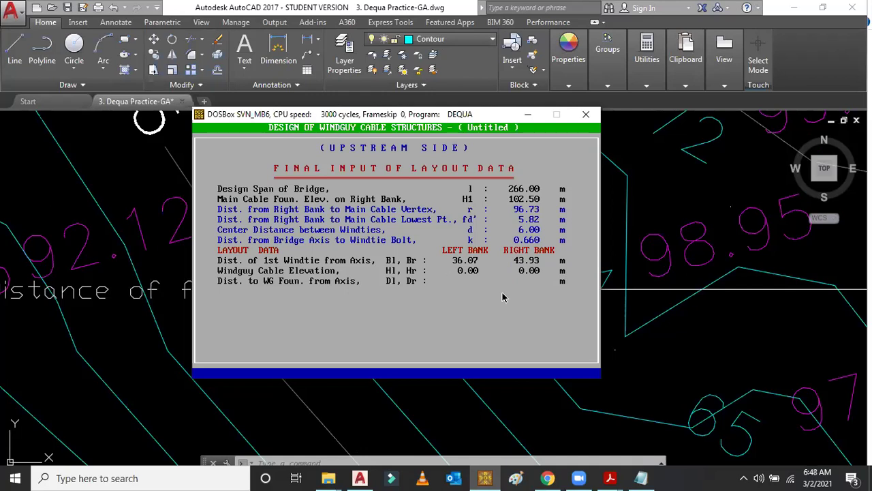
Step: Check the high flood level and freeboard in the AutoCAD section and in the dequa_001 report in Notepad
click(646, 476)
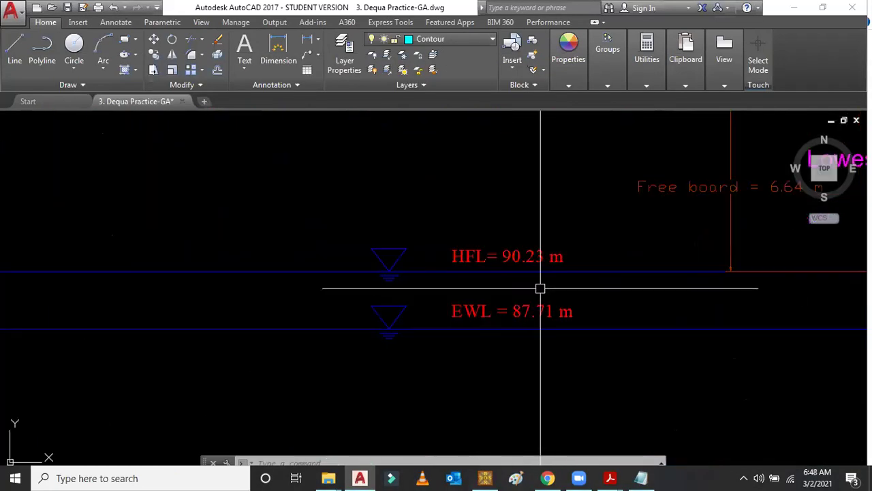
scroll(513, 263, down, 2)
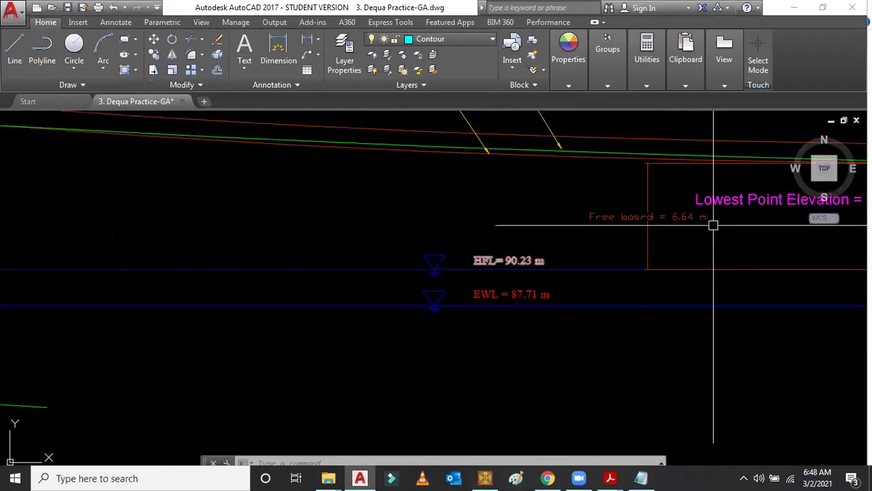
scroll(713, 223, up, 2)
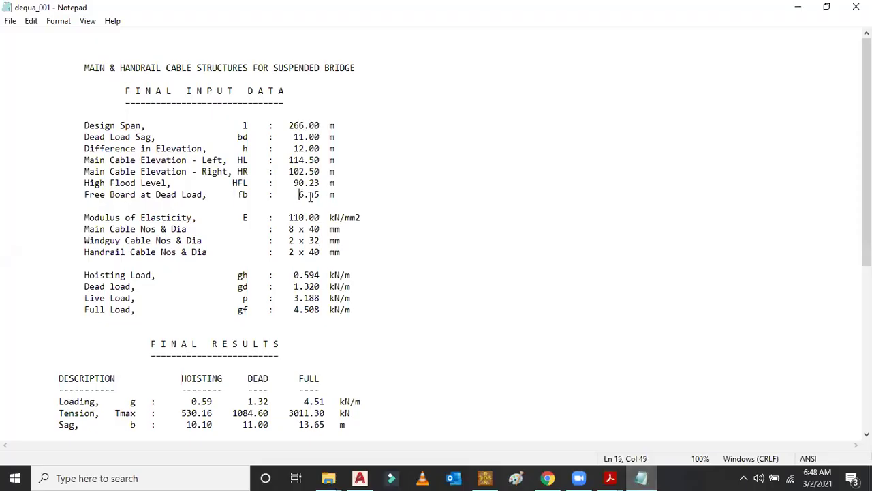
drag(298, 194, 319, 183)
click(450, 217)
click(449, 221)
Step: Return to DEQUA and set the windguy cable elevation to 96.00 m on both the left and right banks
click(485, 477)
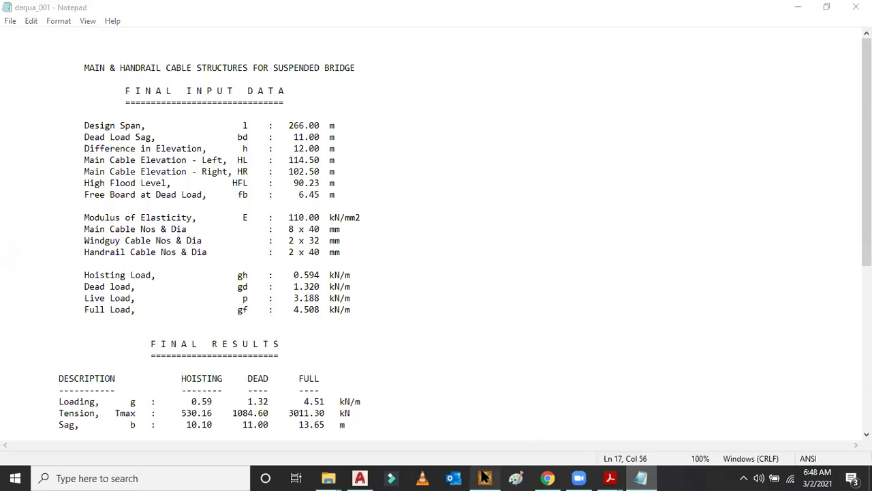
text(960.00)
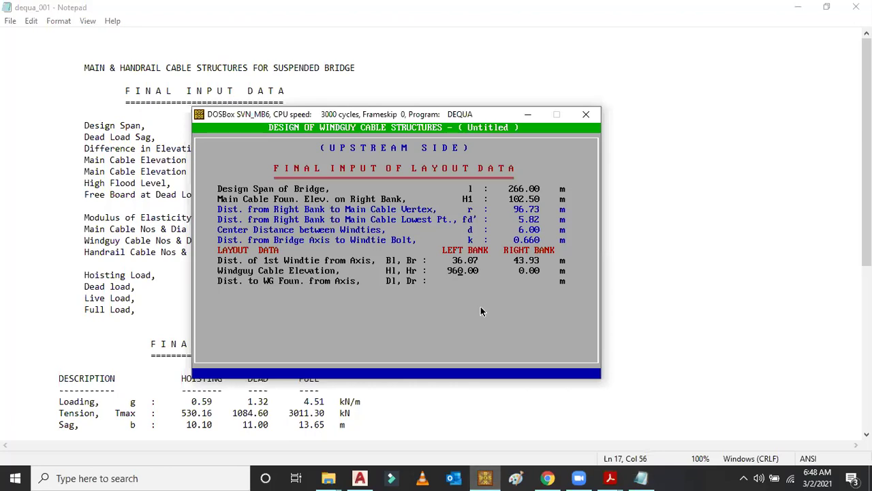
key(Return)
text(96)
key(Return)
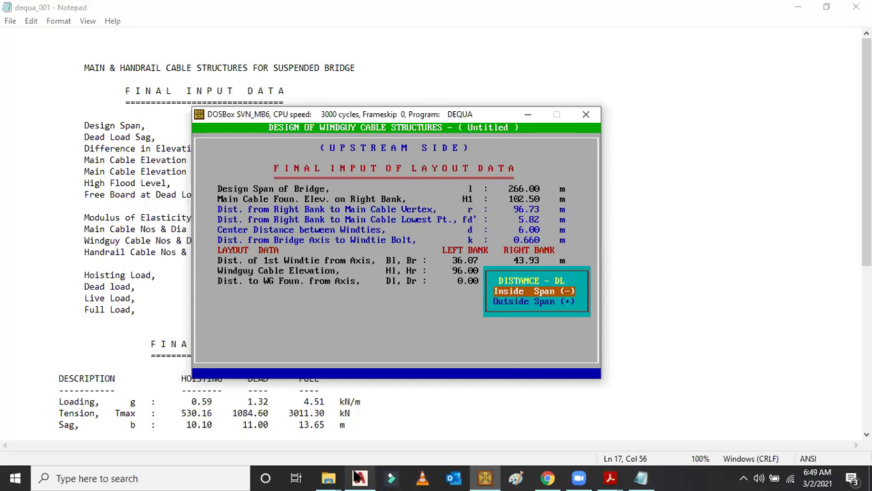
Step: Switch to AutoCAD and consult the windguy layout diagram in the open PDF document
click(359, 477)
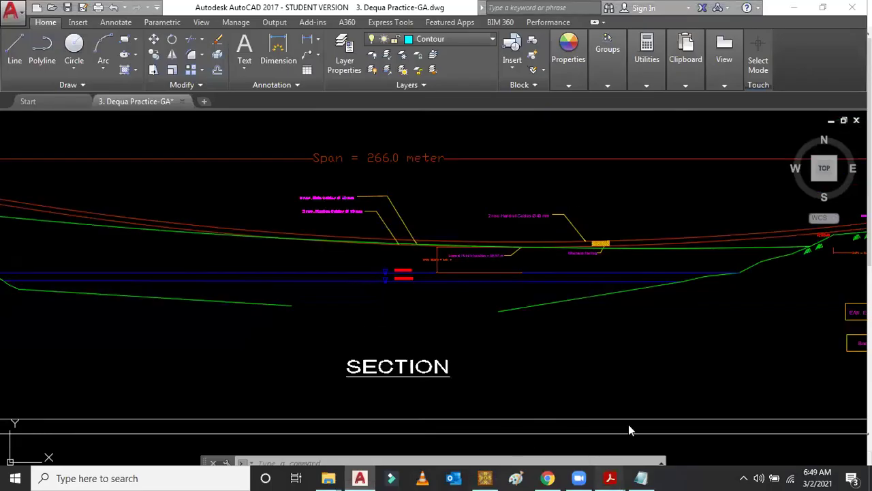
click(610, 478)
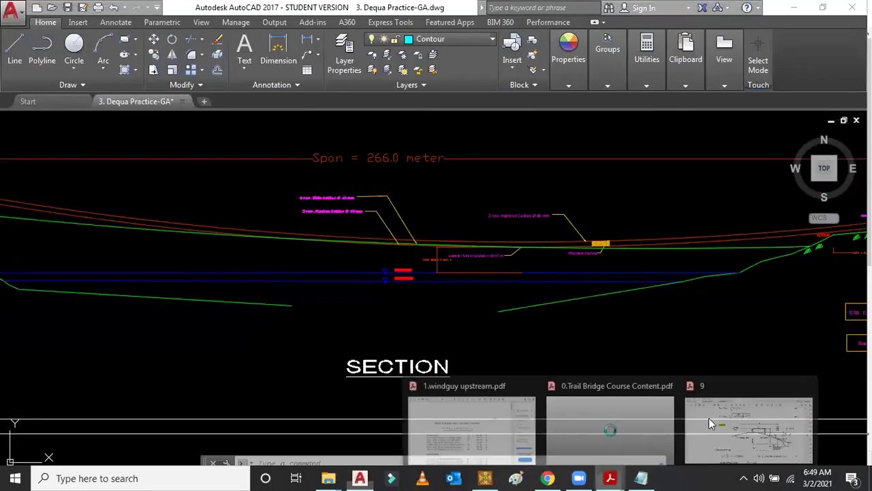
click(685, 359)
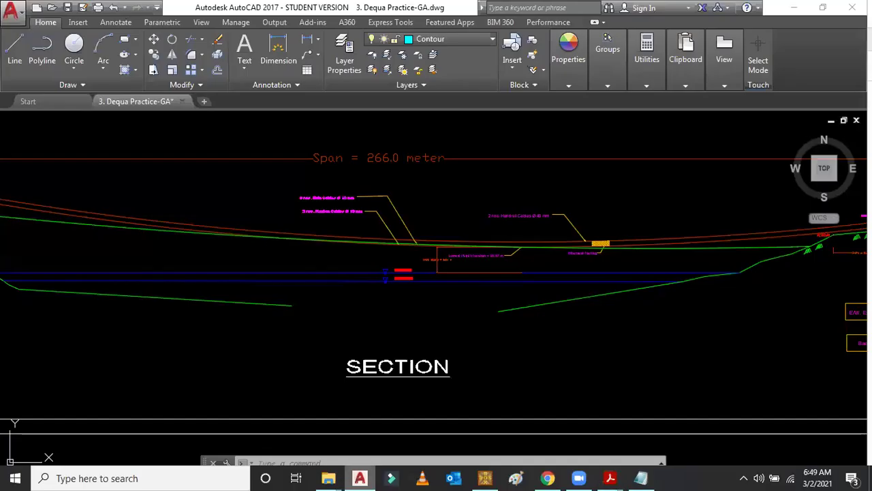
Step: Examine the windguy foundations on both banks in the AutoCAD plan and check the DISTANCE - DL options in DEQUA
scroll(428, 219, down, 5)
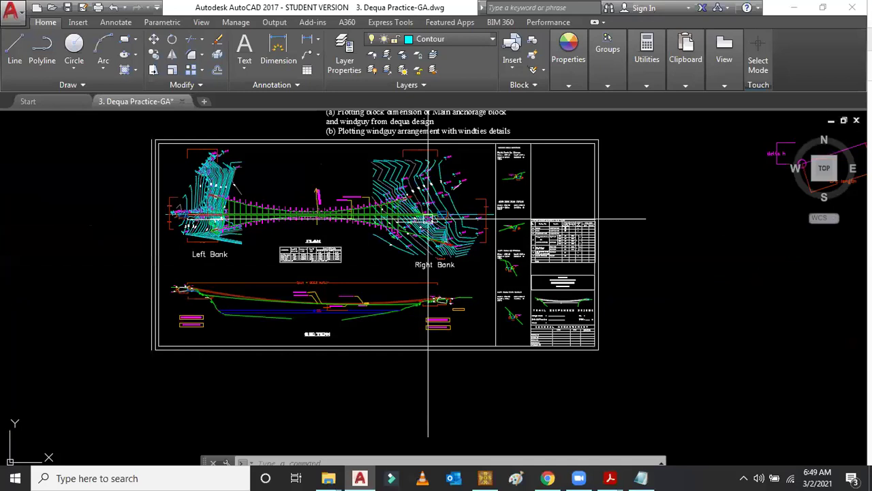
scroll(428, 219, up, 2)
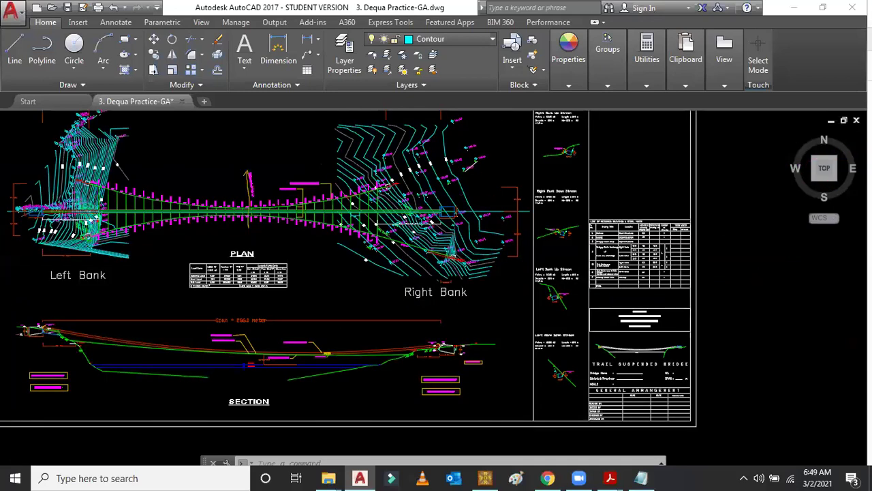
middle_drag(235, 182, 333, 203)
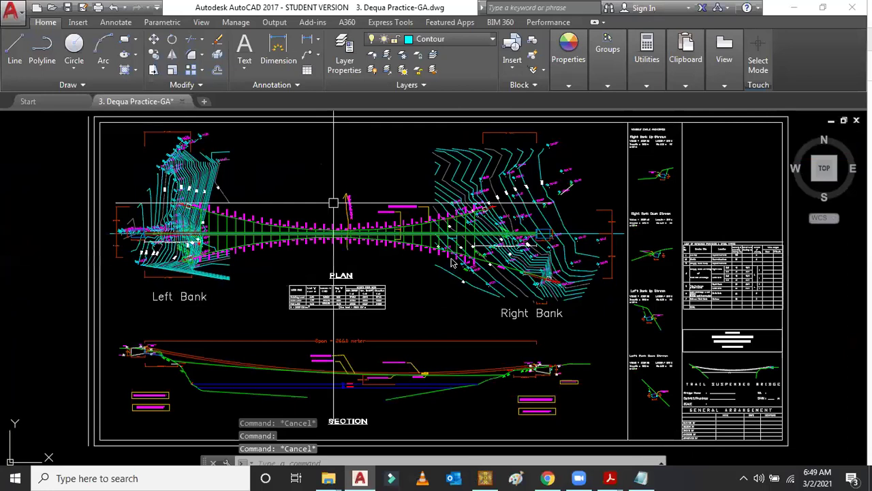
scroll(564, 283, up, 6)
click(484, 478)
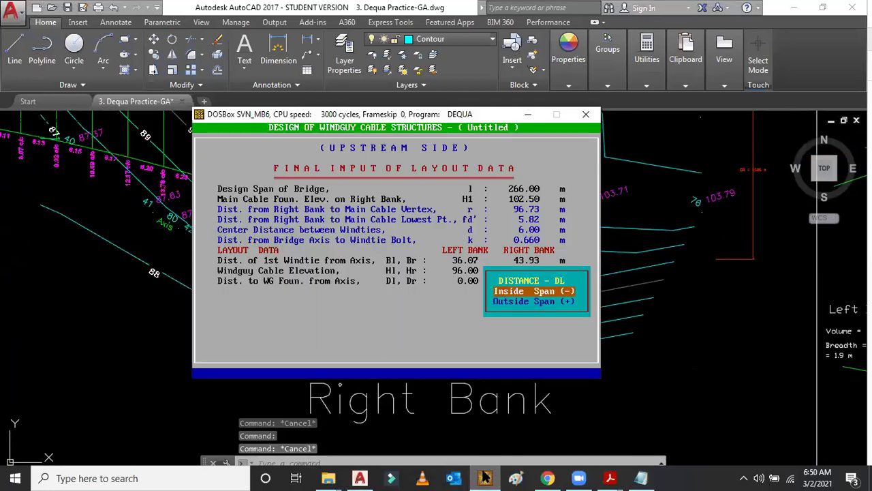
click(485, 478)
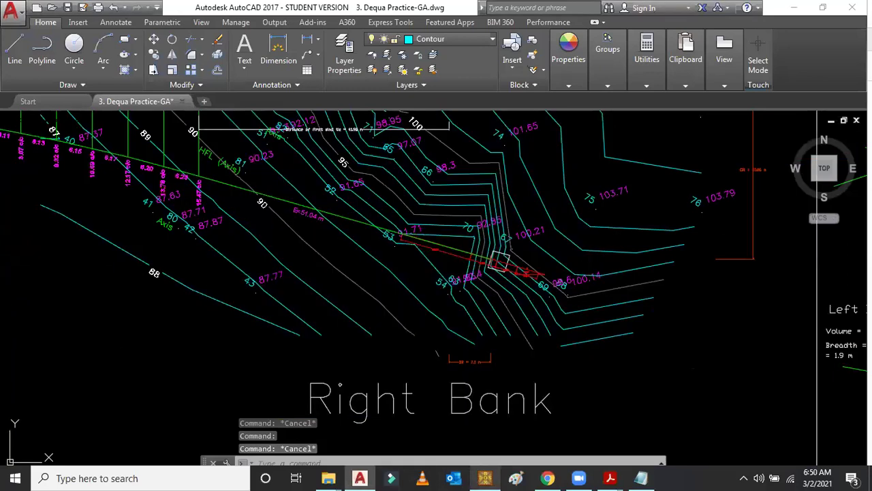
scroll(483, 255, up, 5)
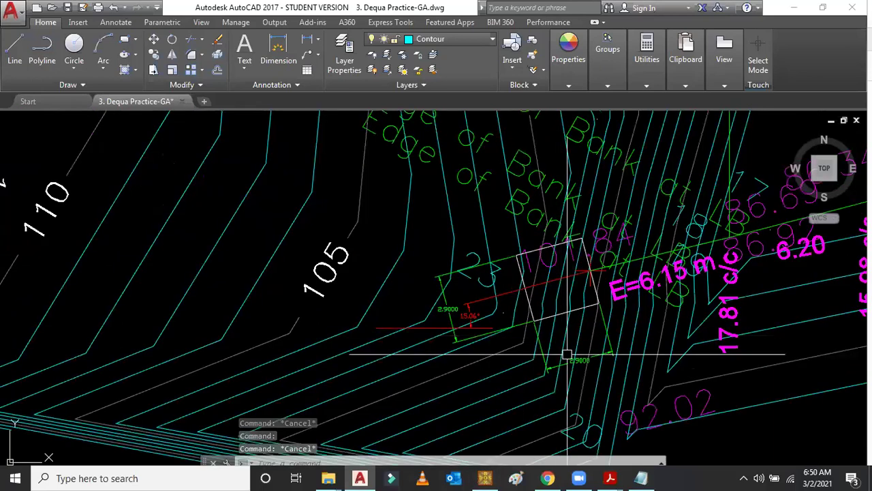
scroll(567, 354, down, 5)
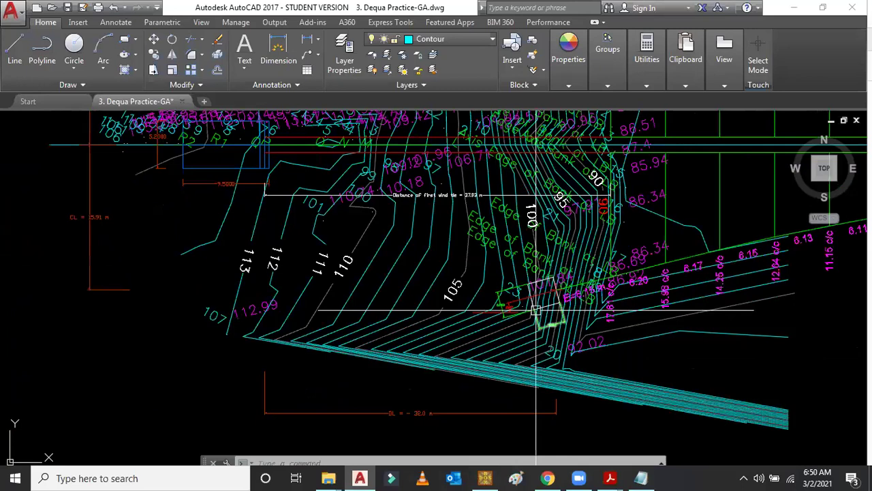
Step: Draw two vertical construction lines in the left bank plan, one at the windguy foundation block and one at the main anchorage block
text(XL)
key(Return)
text(V)
key(Return)
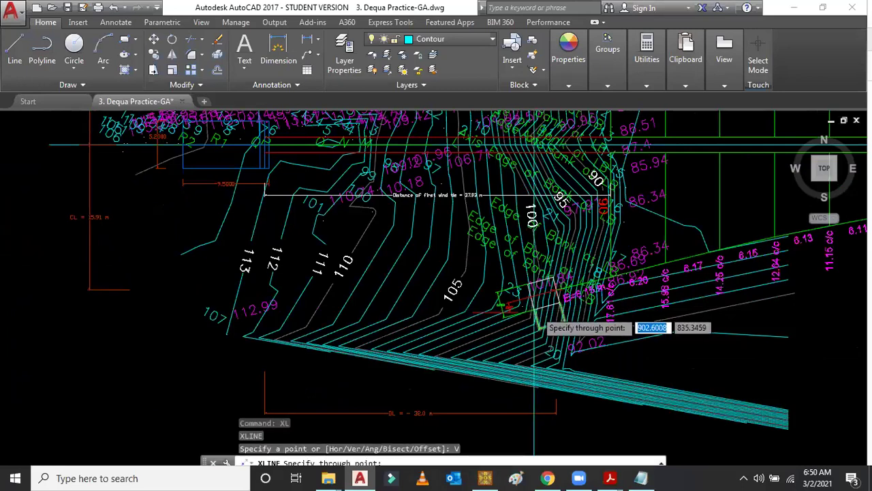
scroll(535, 321, up, 2)
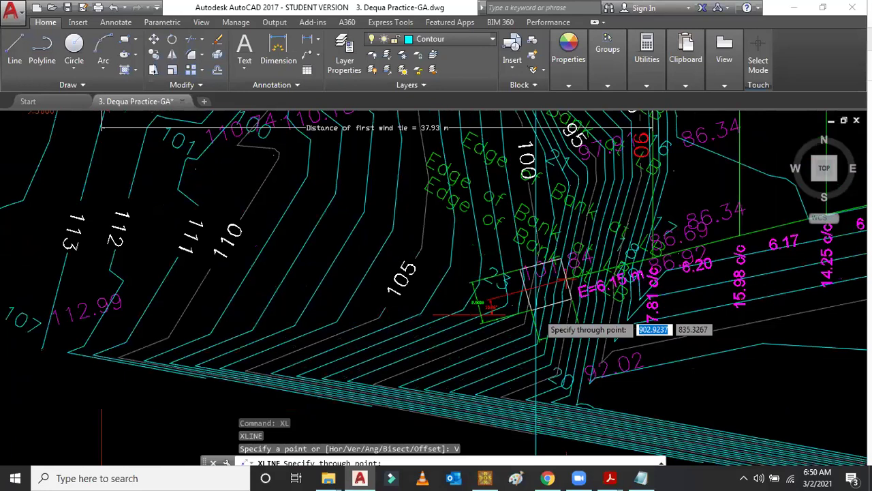
scroll(537, 315, up, 2)
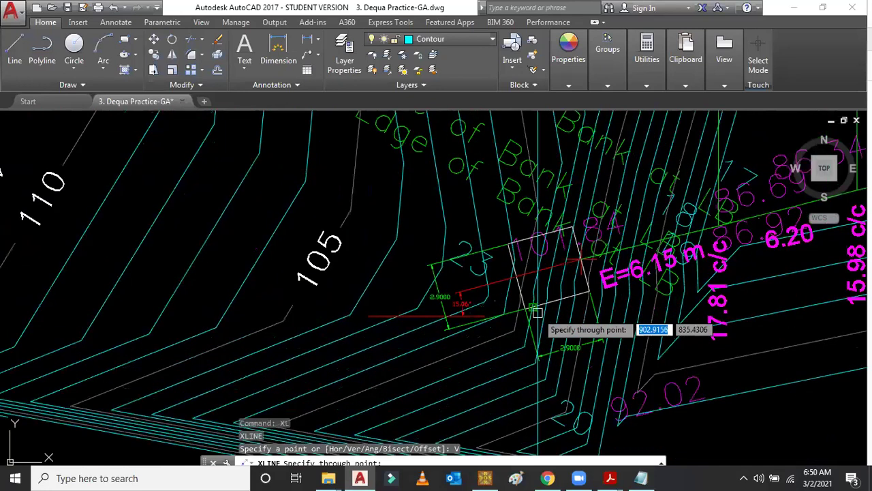
click(537, 312)
scroll(452, 202, down, 2)
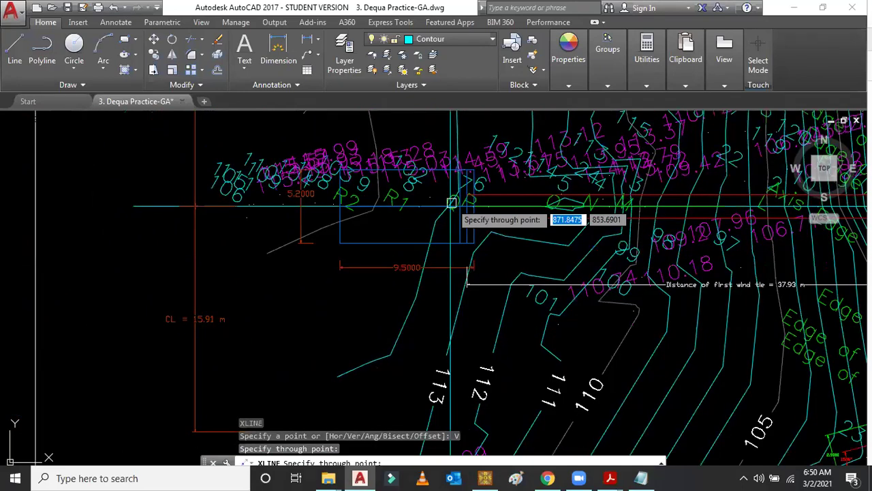
scroll(452, 203, up, 2)
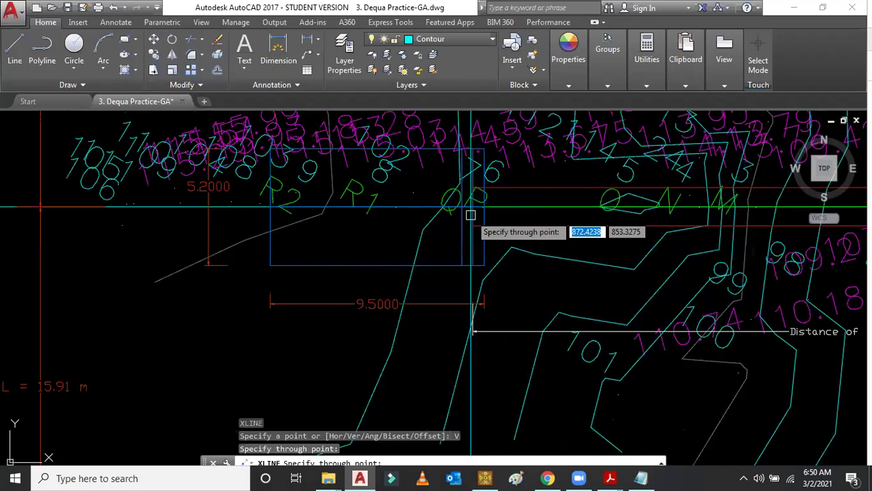
click(470, 215)
scroll(475, 332, down, 2)
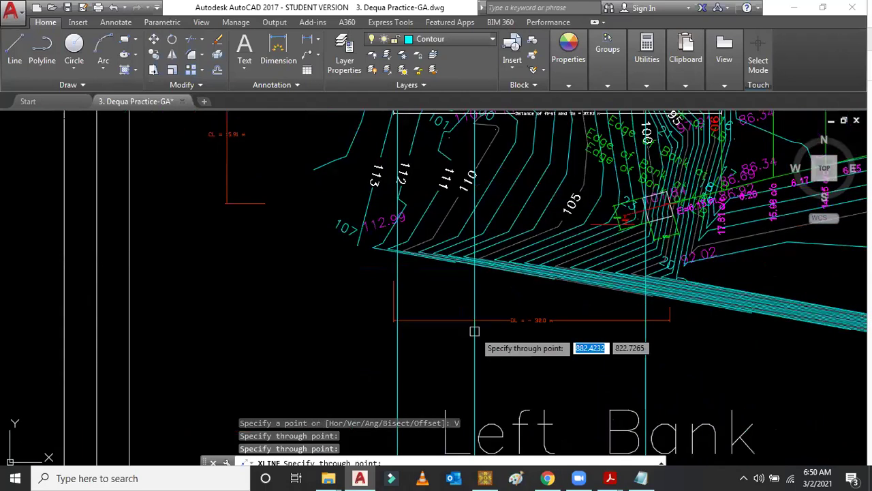
key(Escape)
Step: Check the DL dimension below the left bank plan, return to DEQUA and set distance Dl to 32 m inside the span
scroll(524, 336, up, 3)
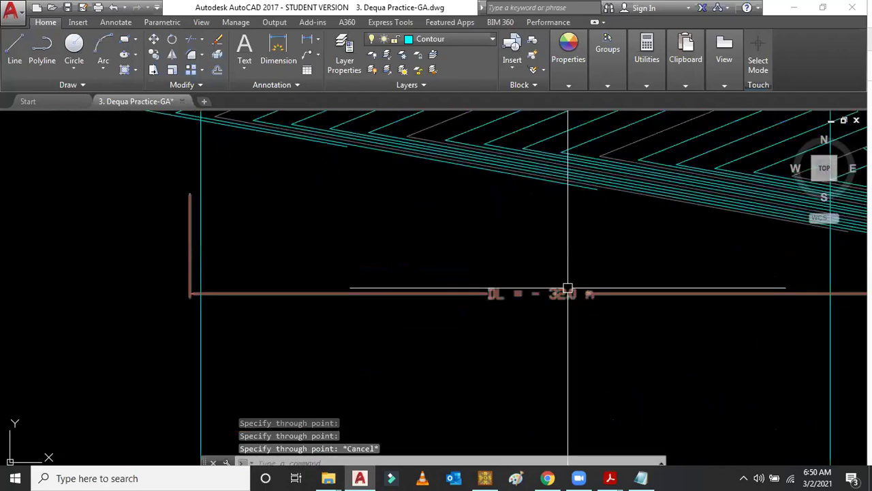
scroll(374, 311, down, 4)
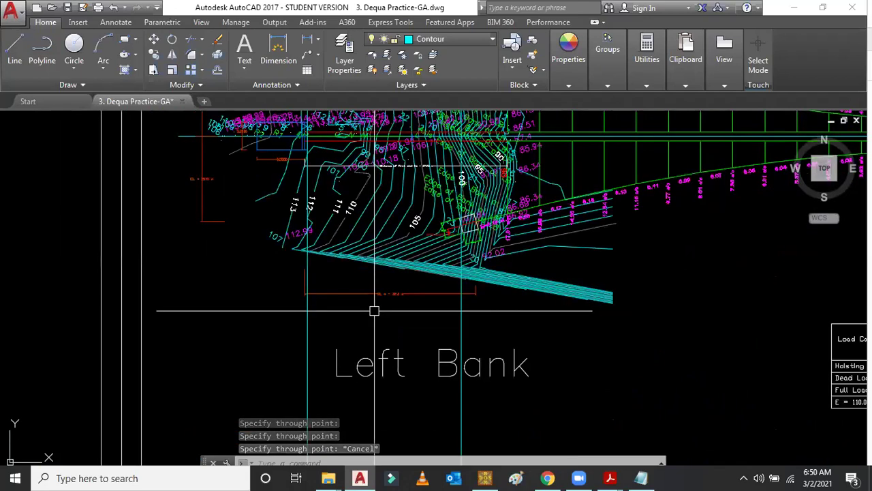
scroll(374, 311, up, 2)
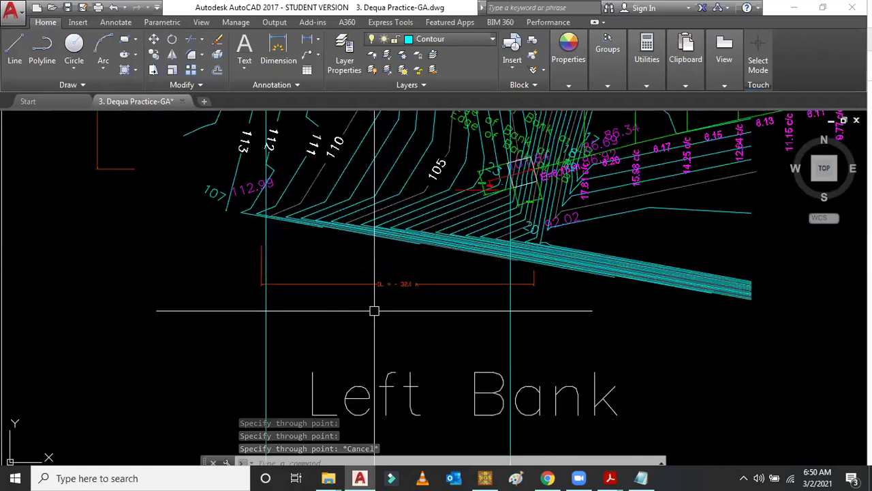
scroll(456, 324, down, 3)
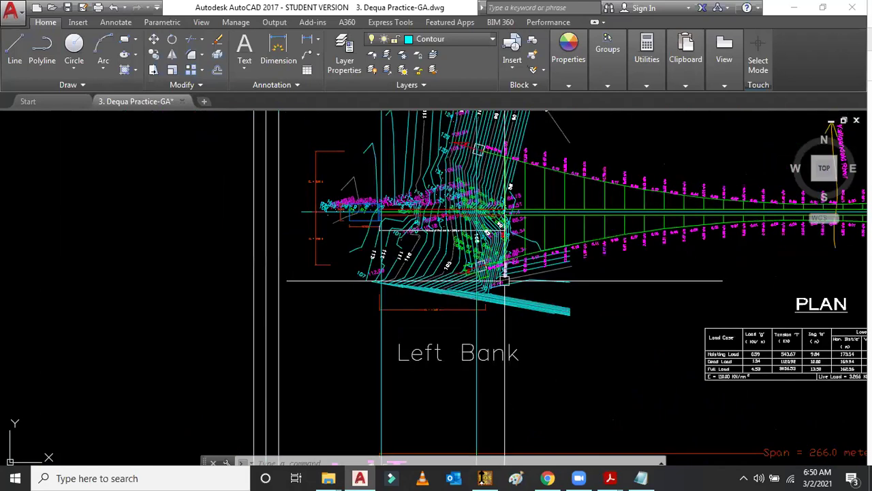
scroll(444, 335, up, 3)
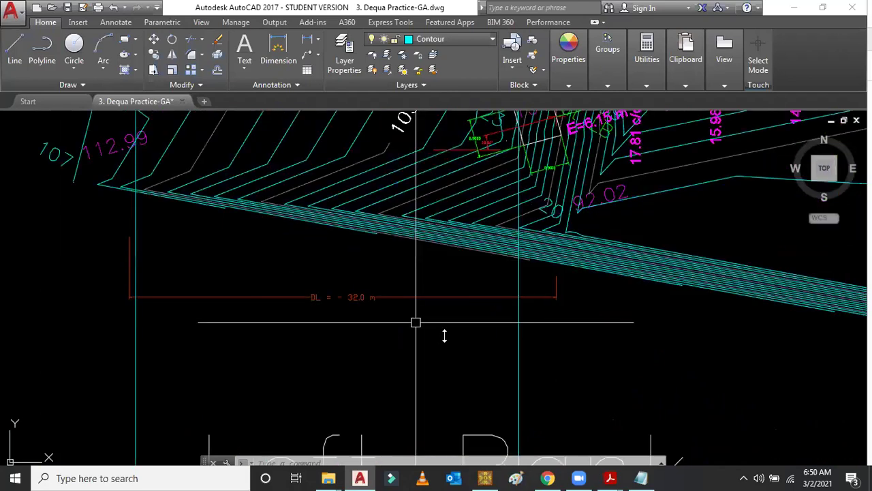
key(alt+Tab)
key(Return)
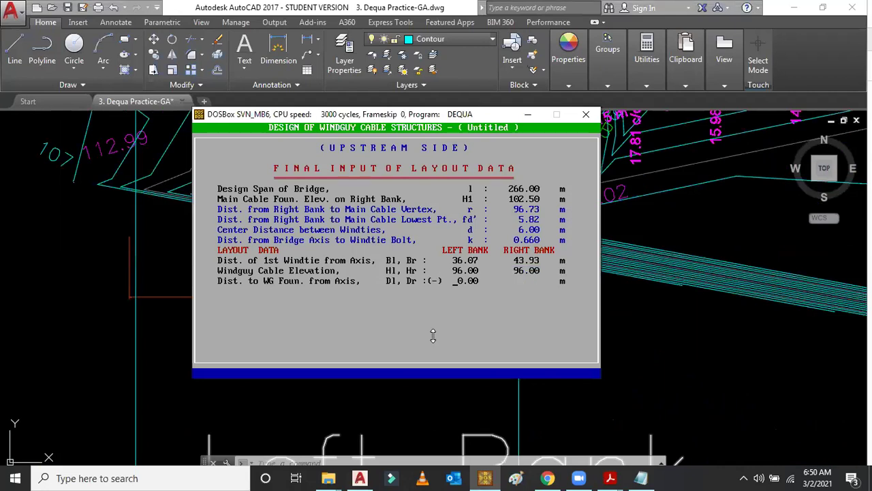
text(32)
key(Return)
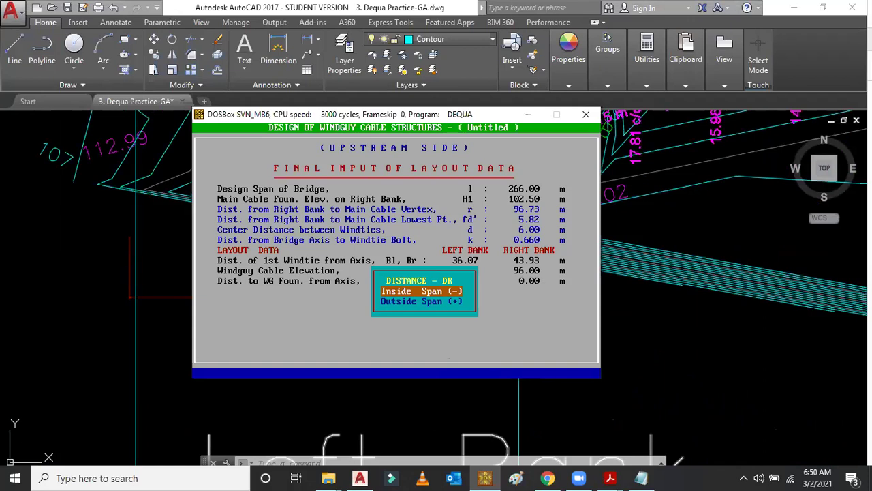
Step: Switch to AutoCAD and locate the main anchorage block in the right bank plan
key(alt+Tab)
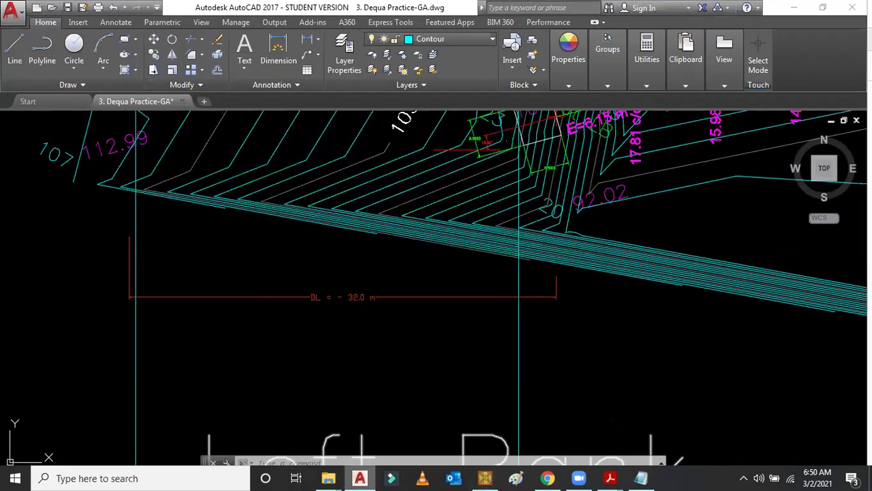
scroll(450, 265, down, 4)
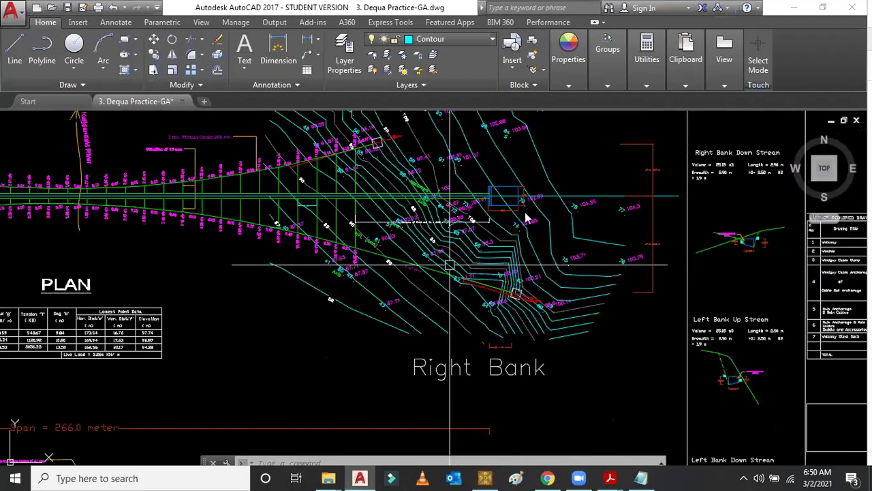
scroll(450, 265, up, 5)
Step: Try a vertical construction line through the outer edge of the right bank's main anchorage block, and erase it
text(XL)
key(Return)
text(v)
key(Return)
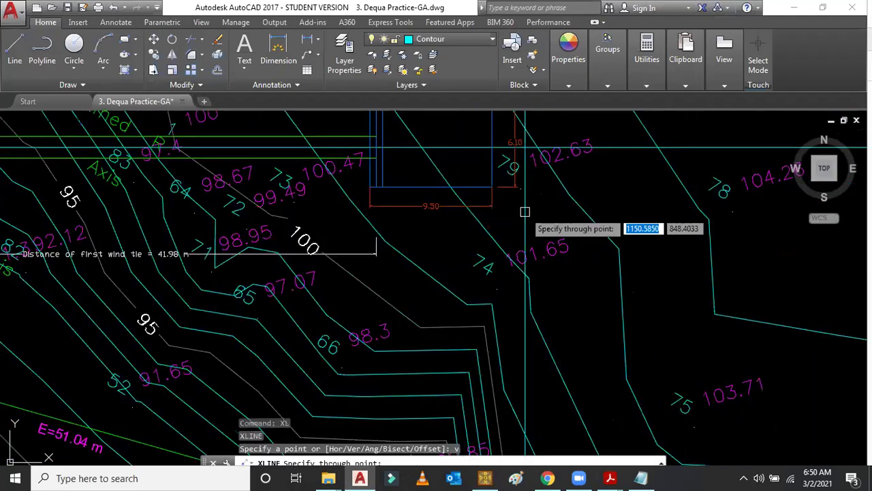
scroll(517, 204, up, 4)
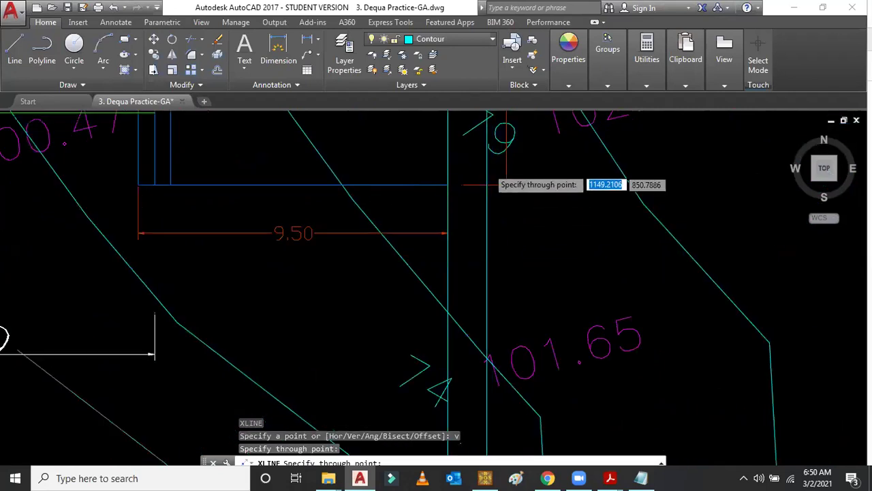
scroll(488, 184, down, 4)
scroll(488, 184, down, 3)
middle_drag(533, 405, 503, 260)
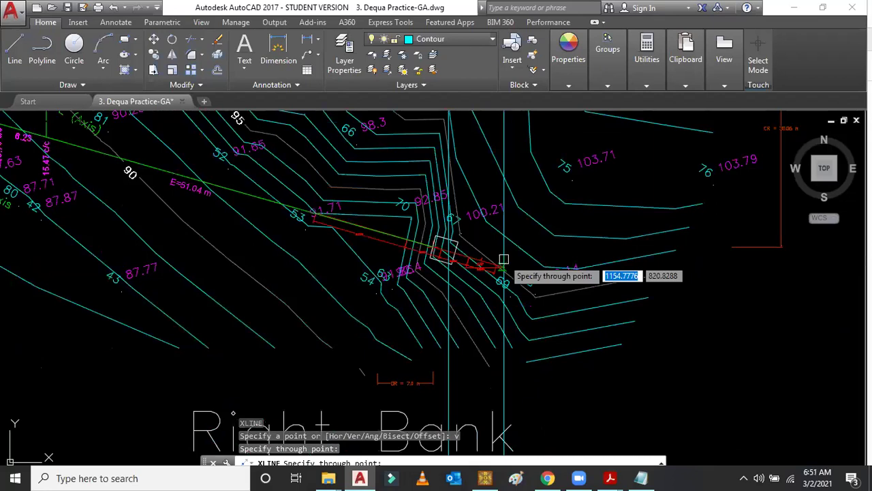
scroll(504, 259, down, 5)
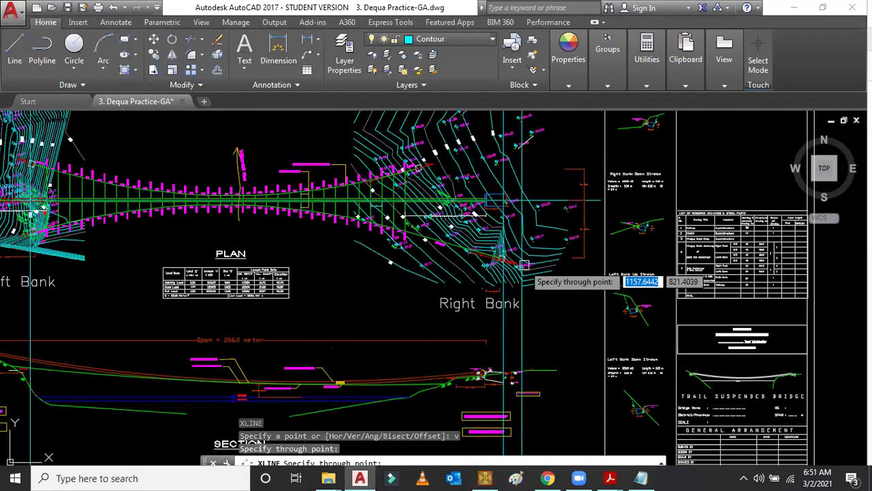
key(Escape)
key(Delete)
Step: Draw vertical construction lines at both ends of the DR dimension below the right bank plan
scroll(482, 315, up, 6)
scroll(482, 315, down, 4)
scroll(477, 320, up, 2)
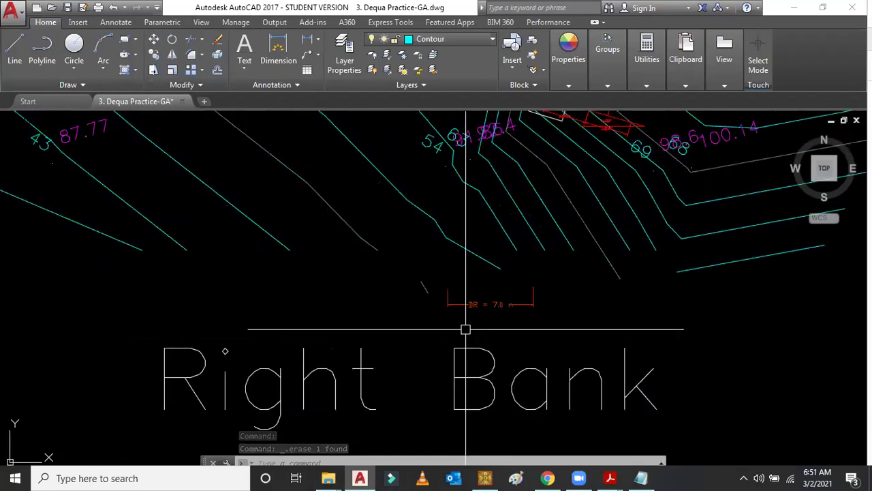
scroll(465, 330, down, 2)
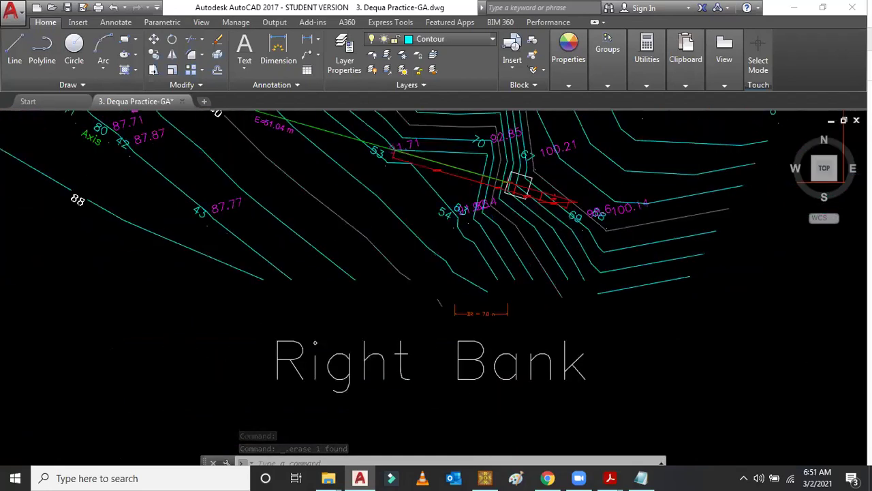
scroll(512, 329, down, 2)
scroll(512, 329, up, 4)
text(xl)
key(Return)
text(v)
key(Return)
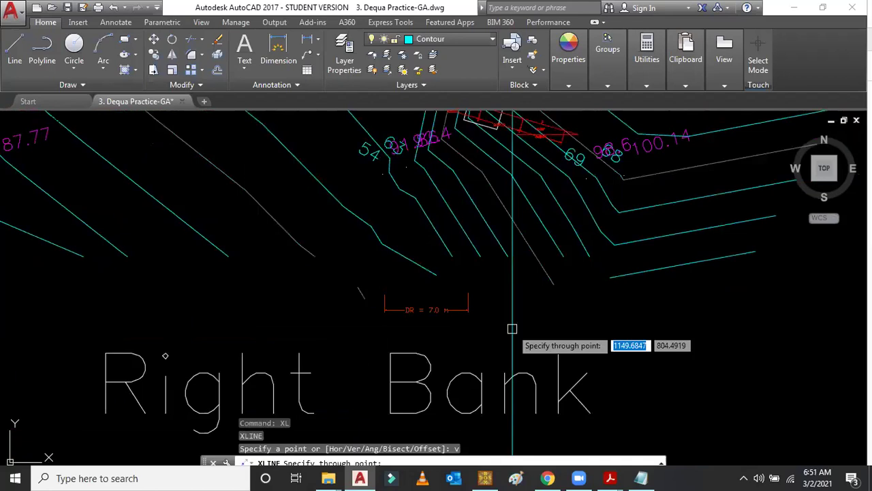
scroll(373, 316, up, 4)
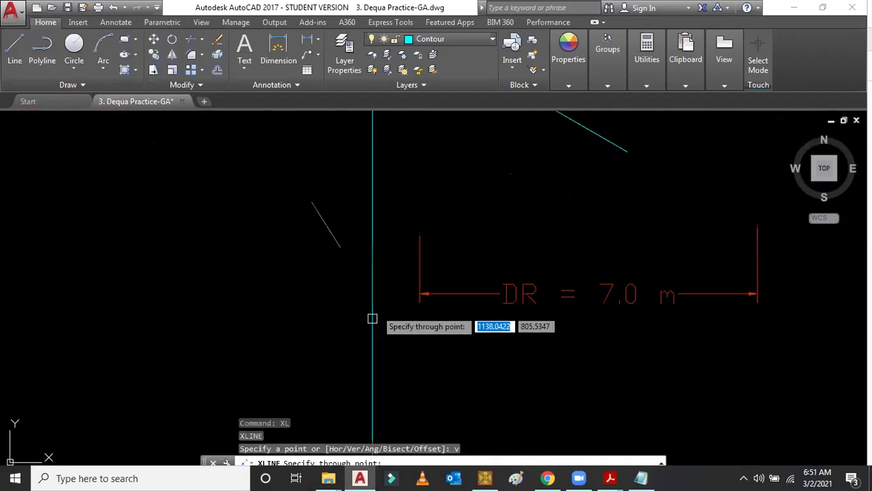
click(420, 297)
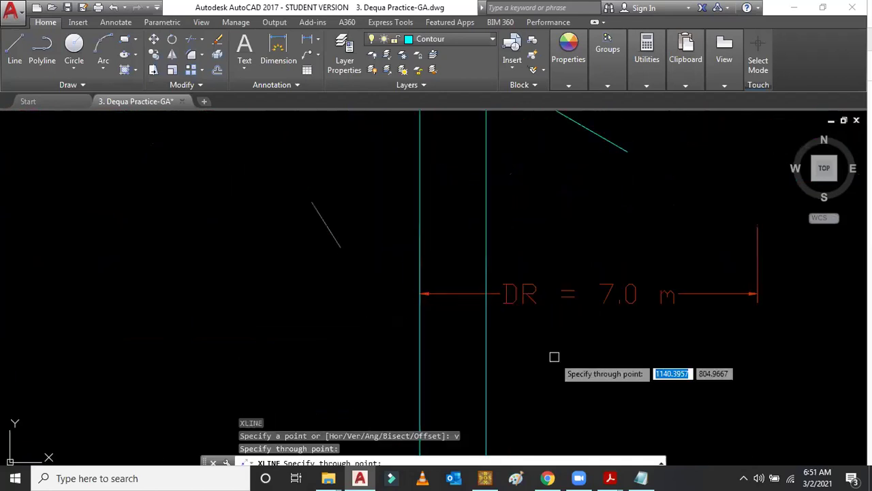
click(753, 293)
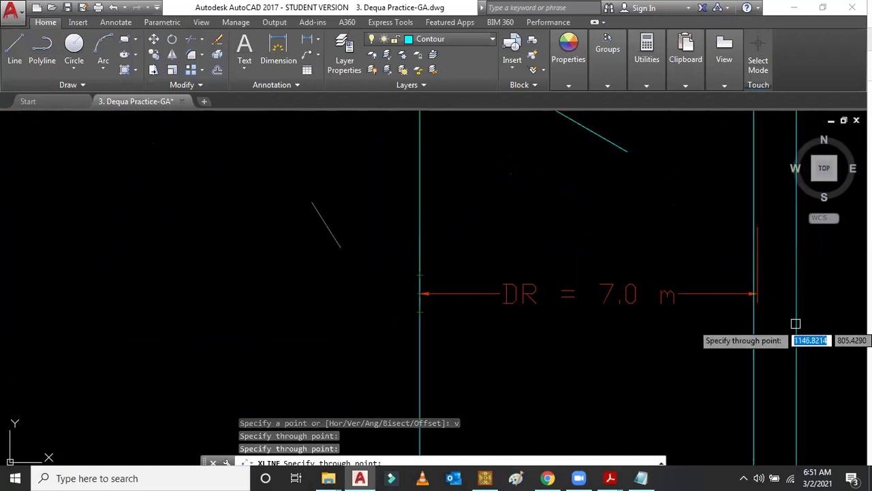
Step: Move the outer vertical construction line so it aligns with the outer end of the DR dimension below the right bank plan
key(Escape)
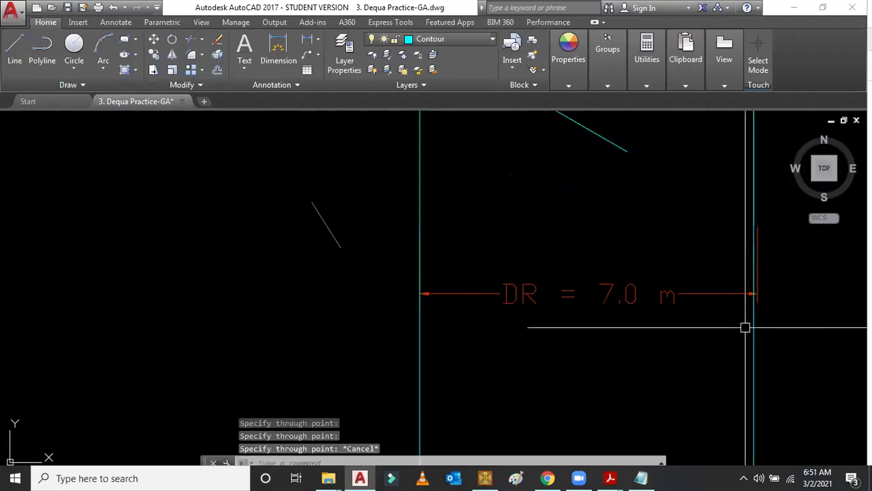
click(754, 328)
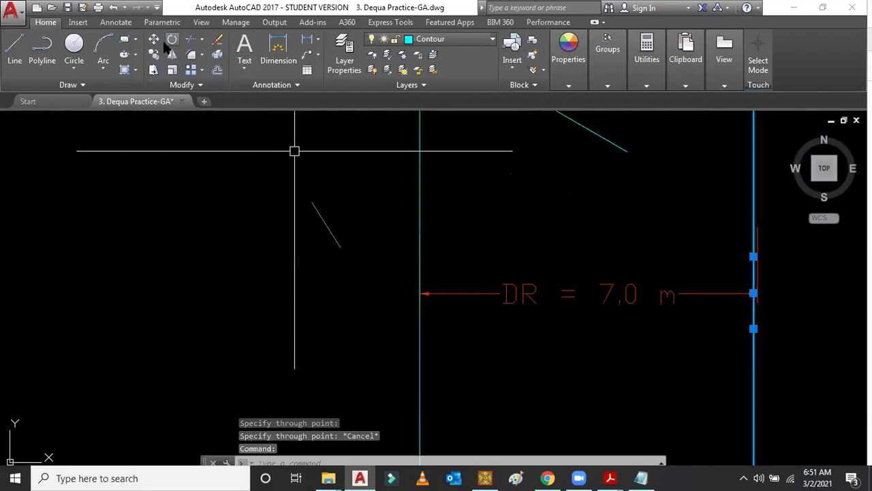
click(154, 39)
scroll(787, 294, up, 2)
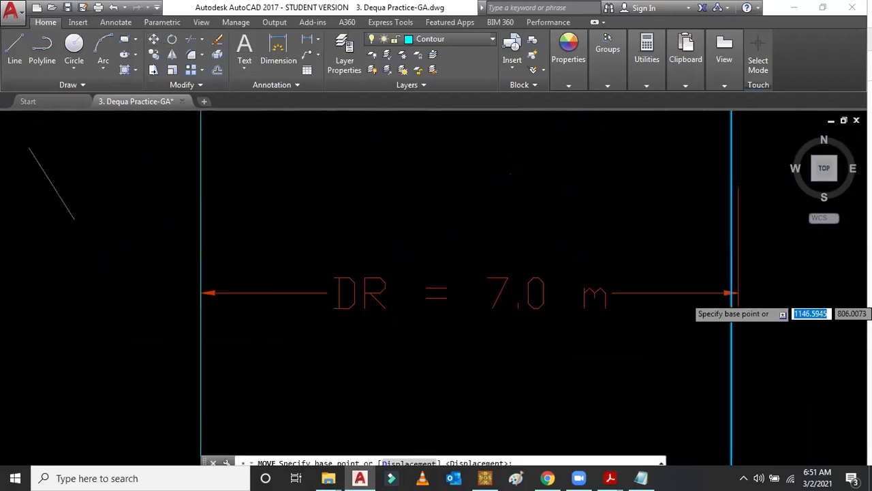
scroll(732, 294, up, 2)
click(604, 293)
scroll(688, 341, down, 5)
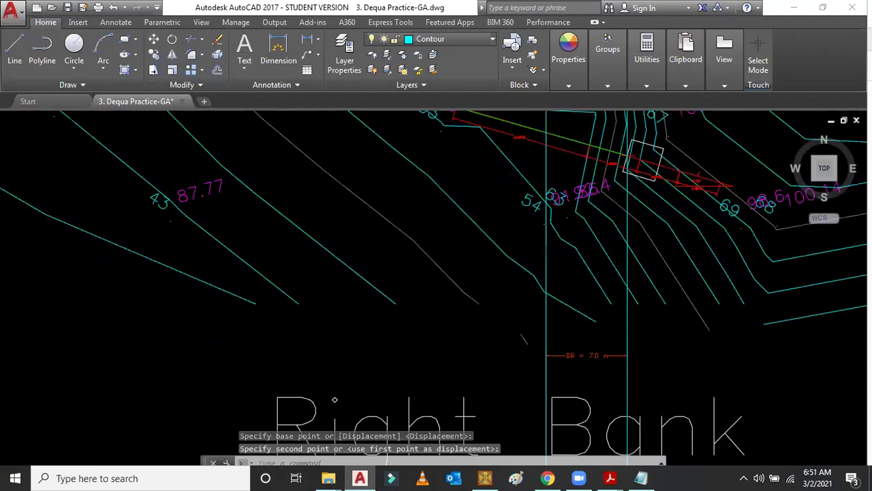
scroll(590, 371, down, 4)
key(Escape)
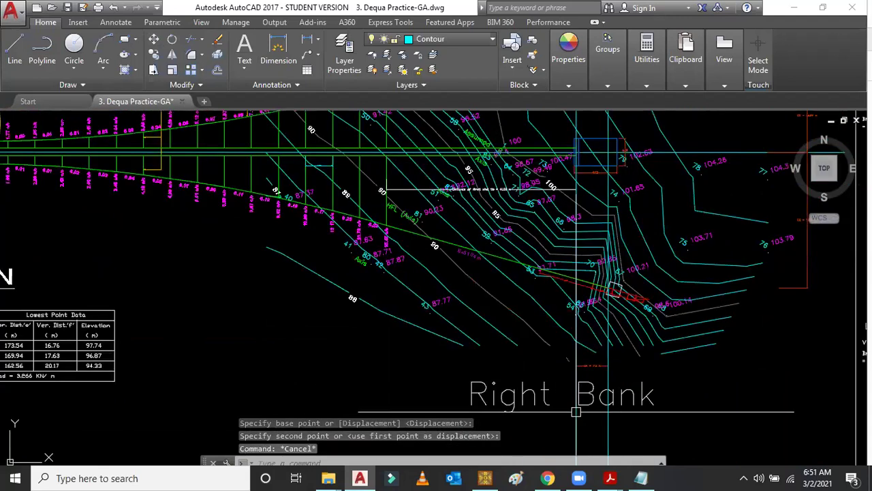
Step: Highlight both vertical construction lines and examine how the DR dimension relates to the right bank's main anchorage and windguy foundation
click(575, 412)
scroll(545, 341, up, 2)
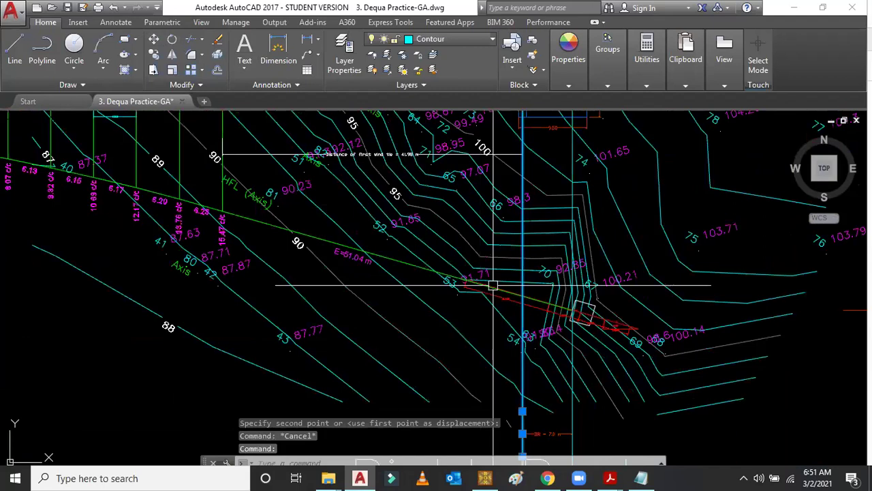
scroll(729, 403, up, 2)
click(573, 306)
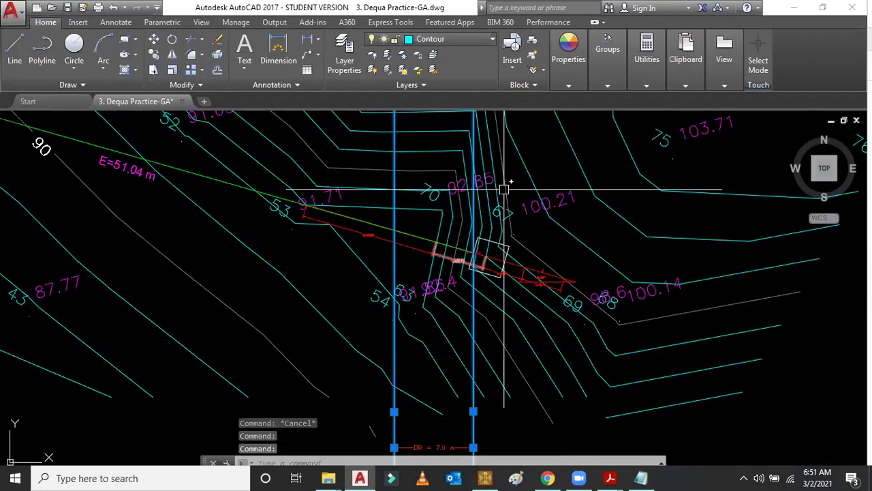
scroll(504, 189, down, 4)
scroll(507, 262, up, 5)
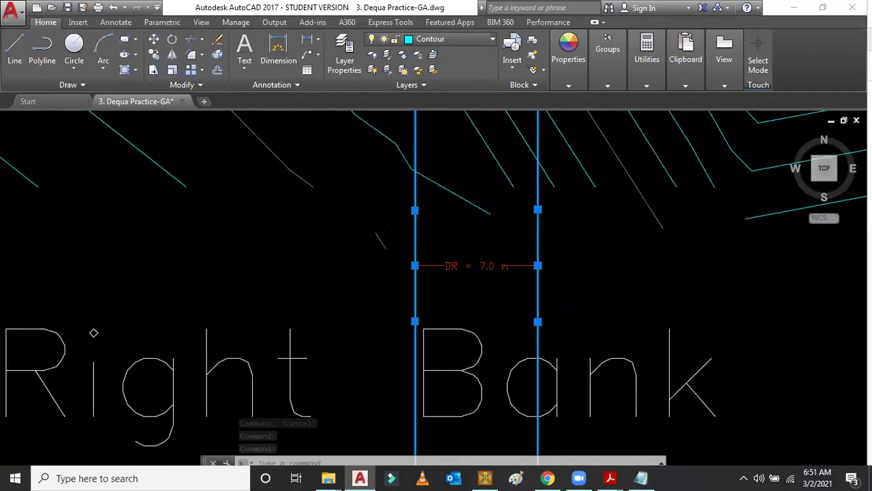
scroll(485, 288, down, 4)
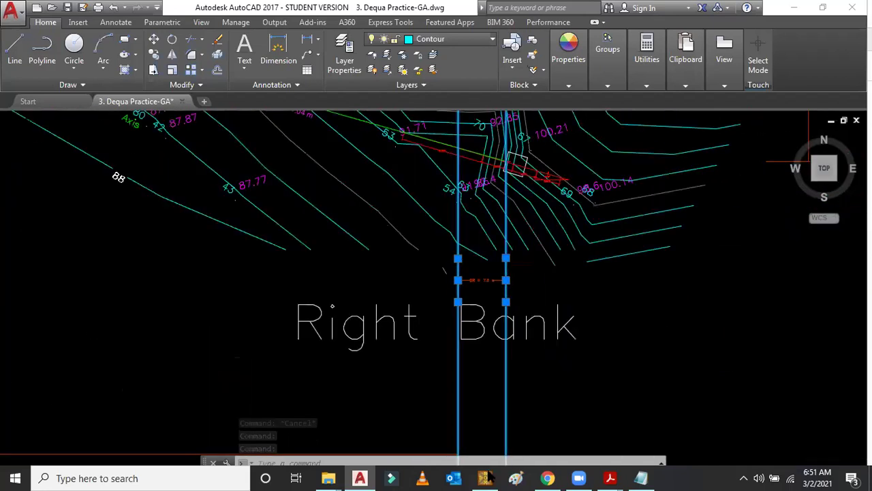
scroll(543, 308, down, 3)
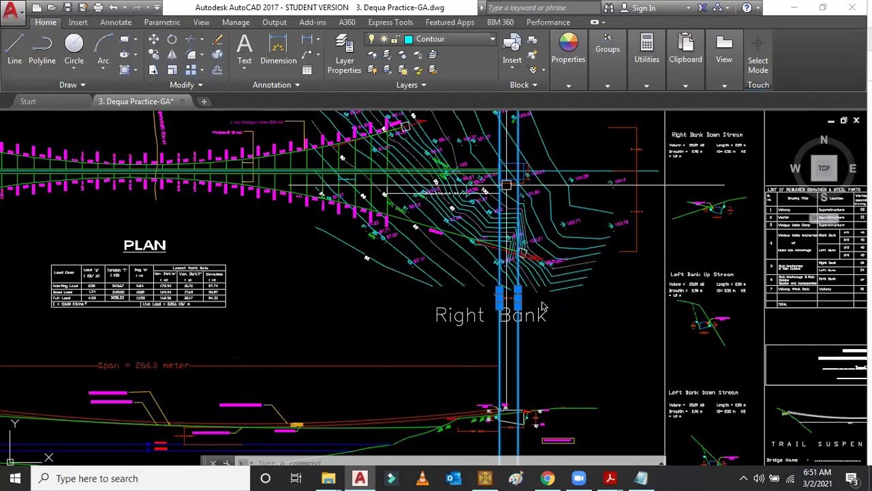
Step: Recheck the DR dimension in AutoCAD and set the right bank distance Dr to +7.00 m in DEQUA
key(alt+Tab)
key(Return)
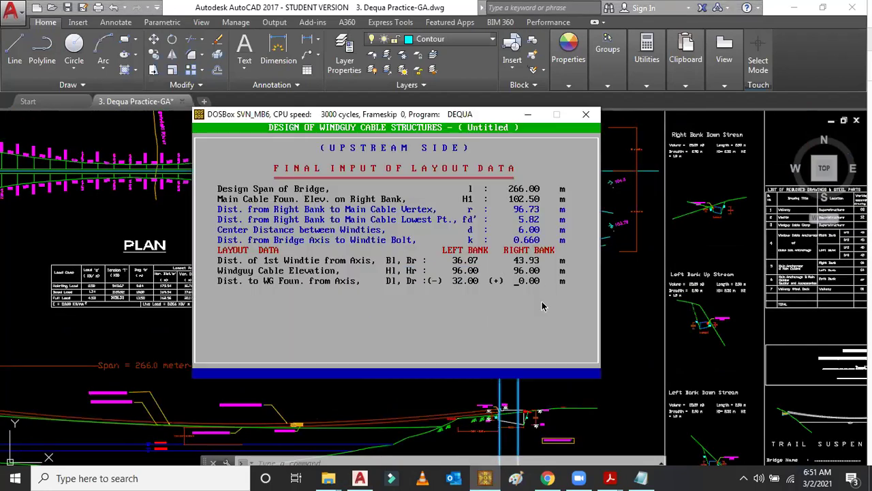
click(360, 477)
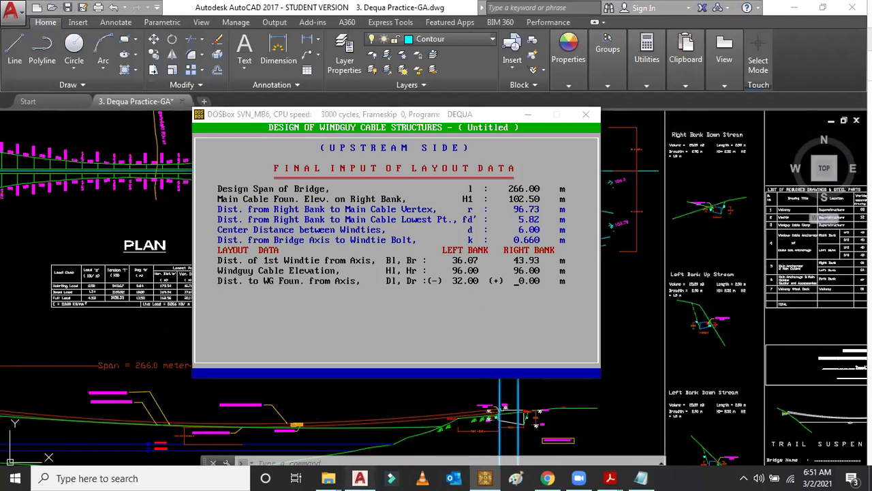
scroll(524, 293, up, 4)
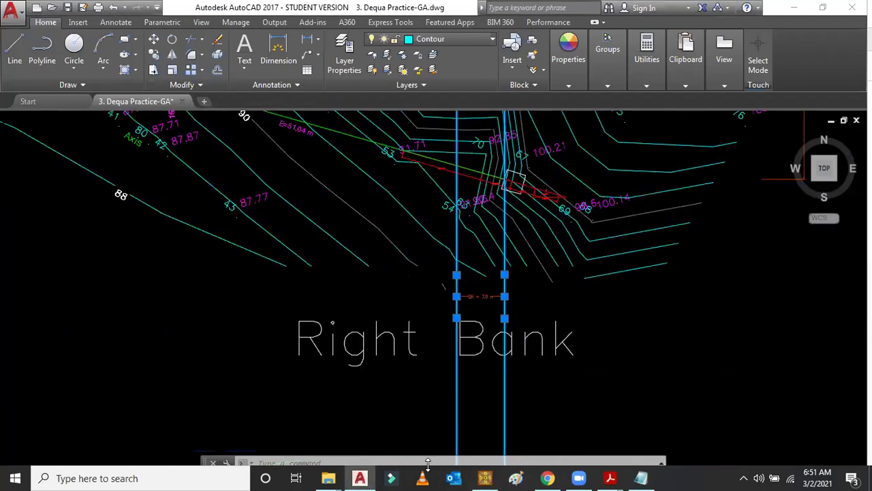
click(484, 478)
text(70.00)
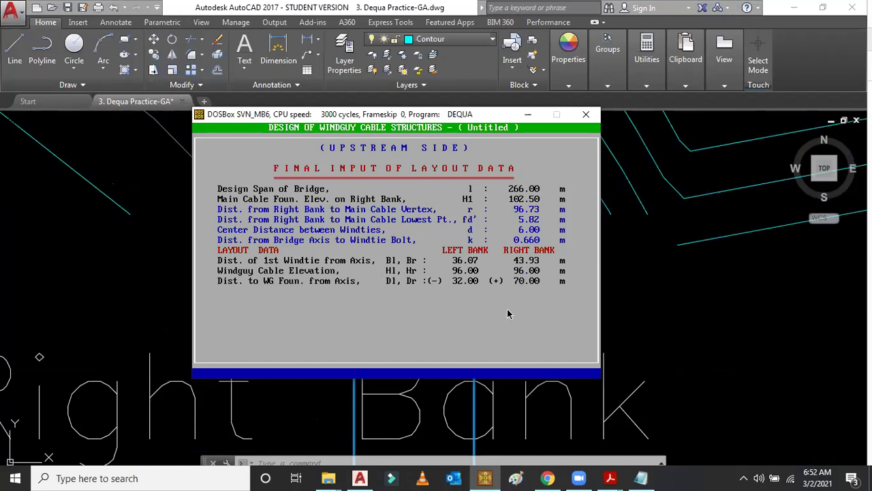
key(Return)
Step: Calculate the upstream wind bracing as a Standard Arrangement and decline revising the layout data
key(Return)
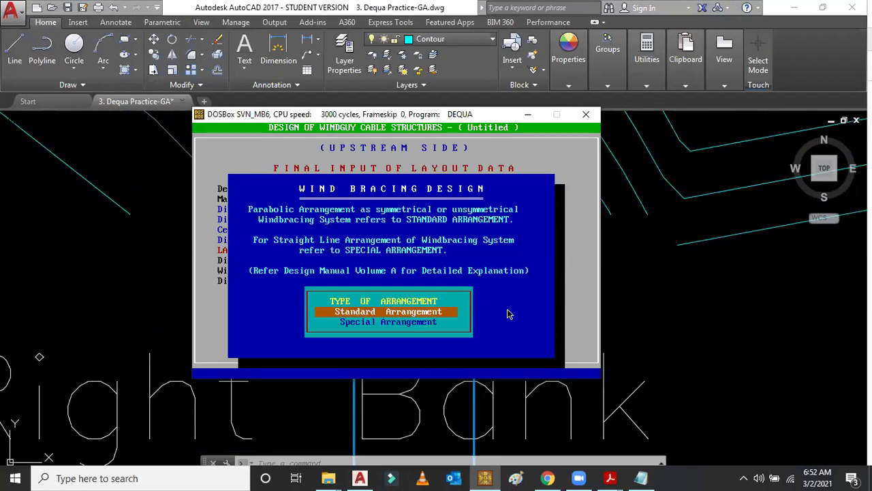
key(Return)
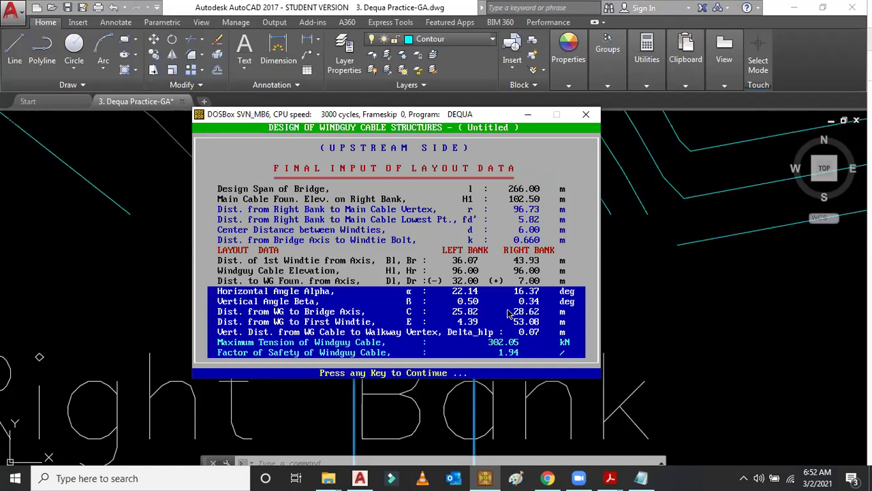
key(Return)
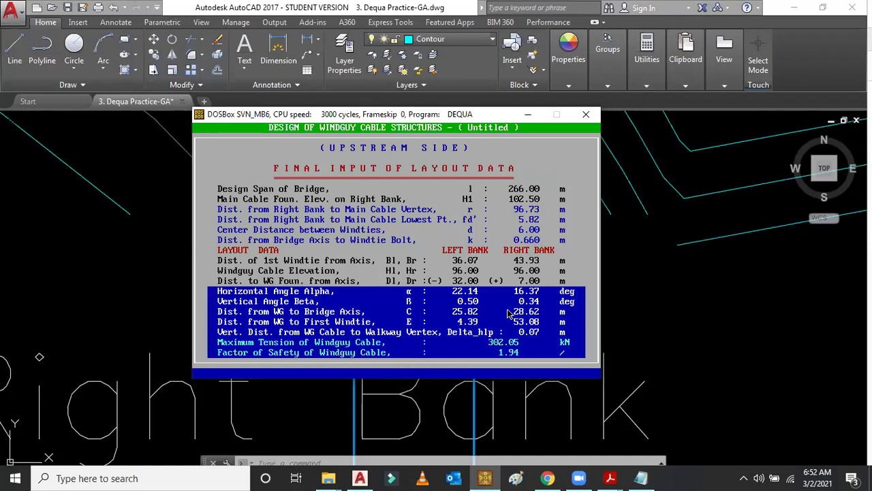
key(Return)
key(Return)
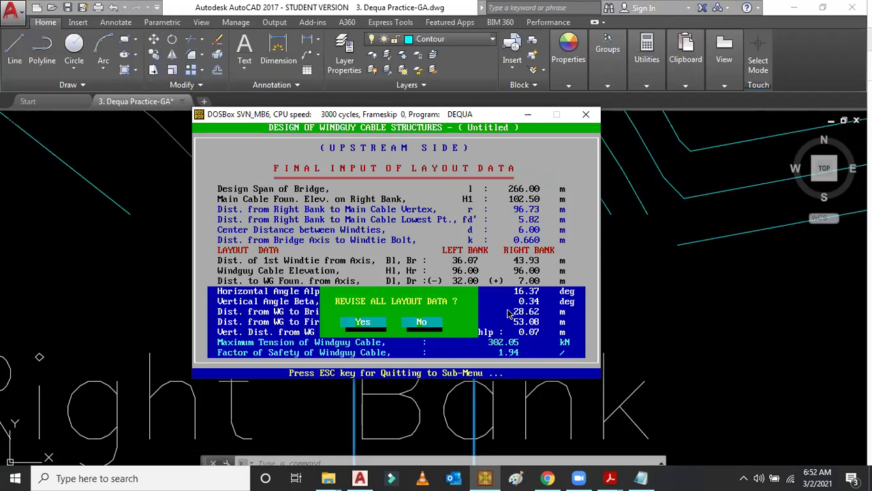
key(Return)
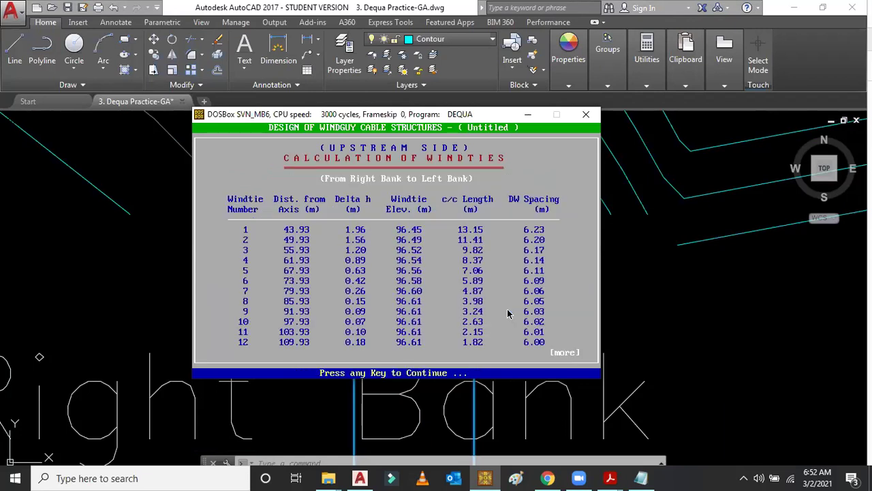
Step: Page through the upstream windtie calculation to the final results and decline revising all data
key(Return)
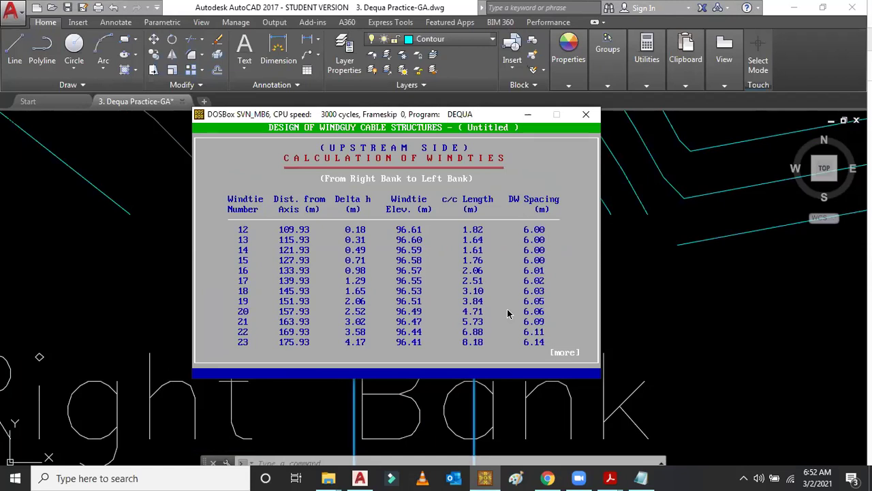
key(Return)
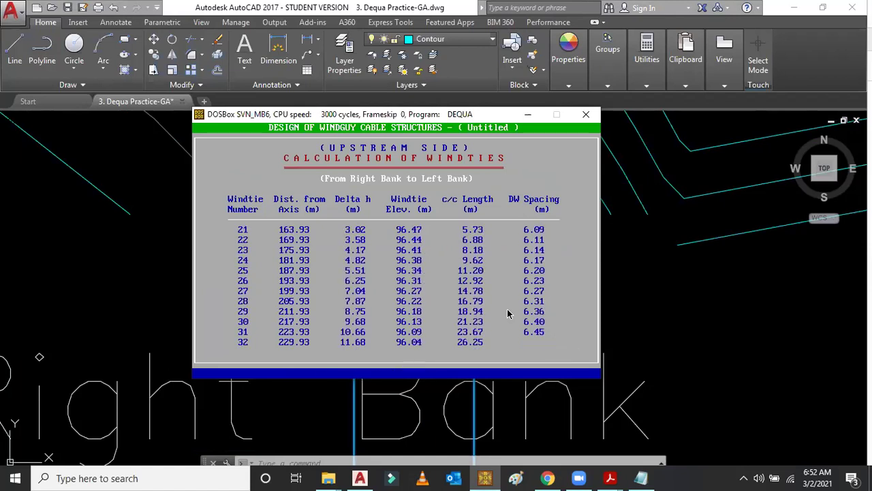
key(Return)
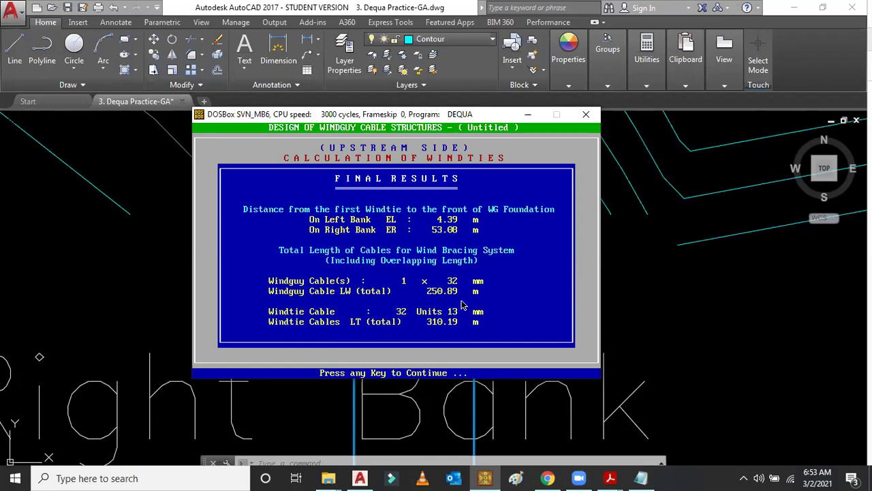
key(Return)
key(Return)
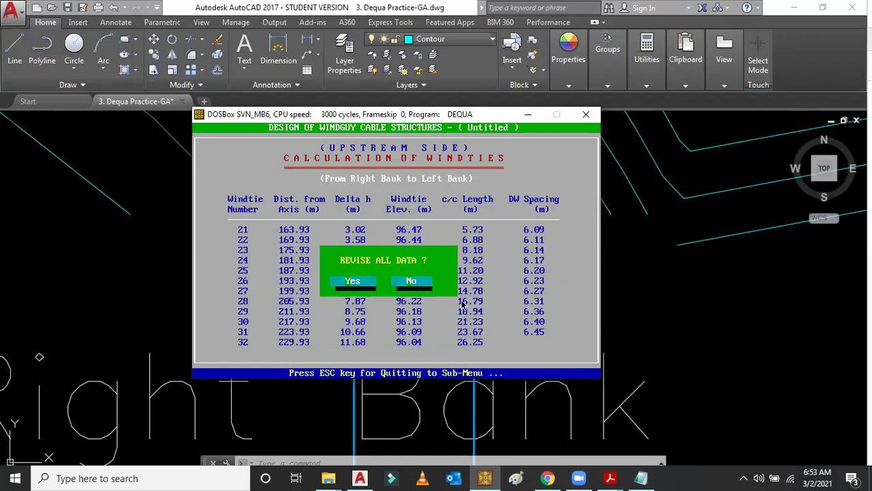
key(Return)
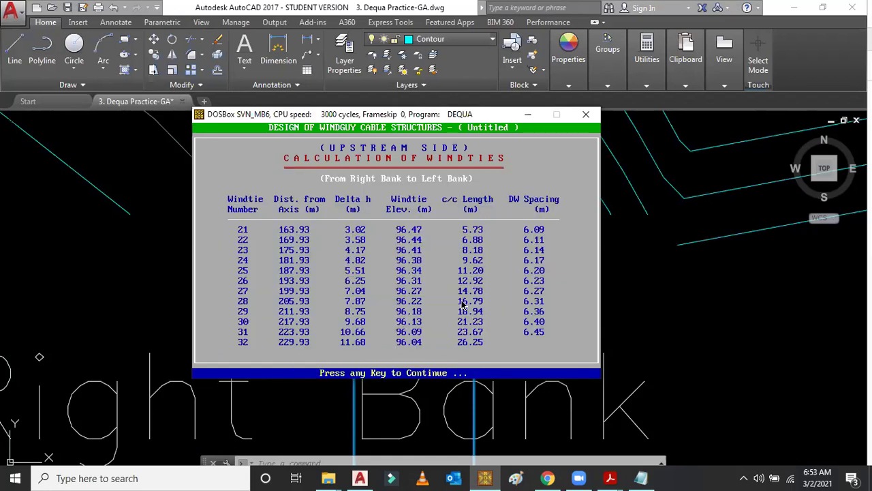
Step: Print the upstream windguy cable data and the windties data, returning to the suspended bridge design options
key(Return)
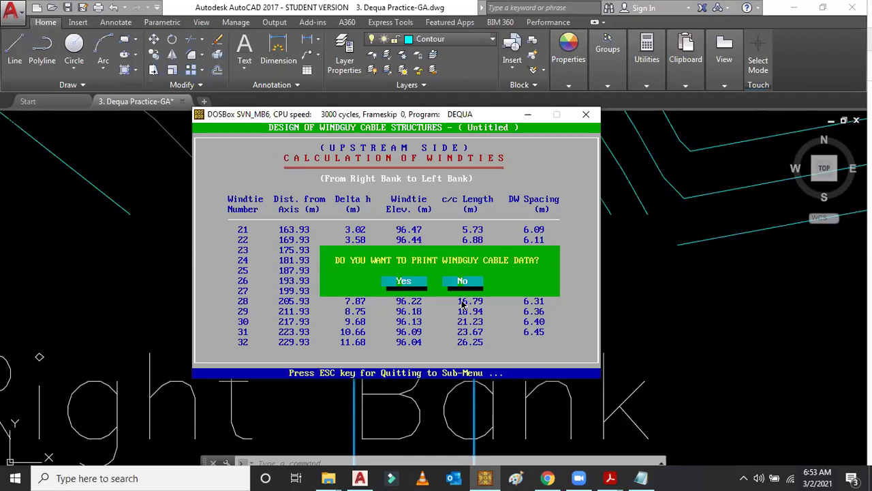
key(Return)
key(Return)
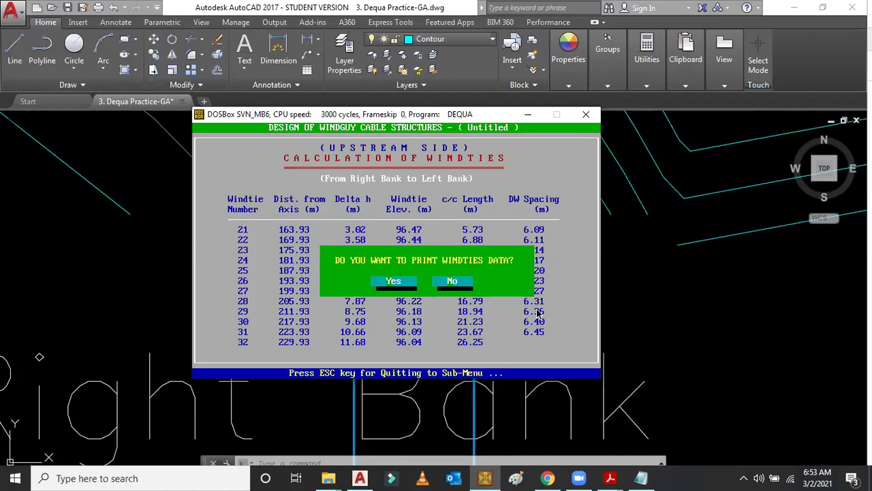
key(Return)
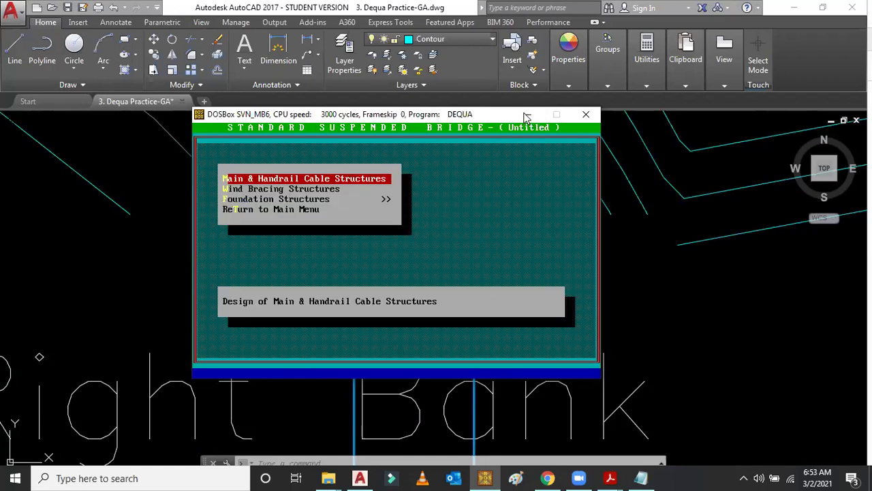
Step: Switch to the DOSBox capture folder in File Explorer and open the printout dequa_005 in a maximized Notepad window
click(338, 477)
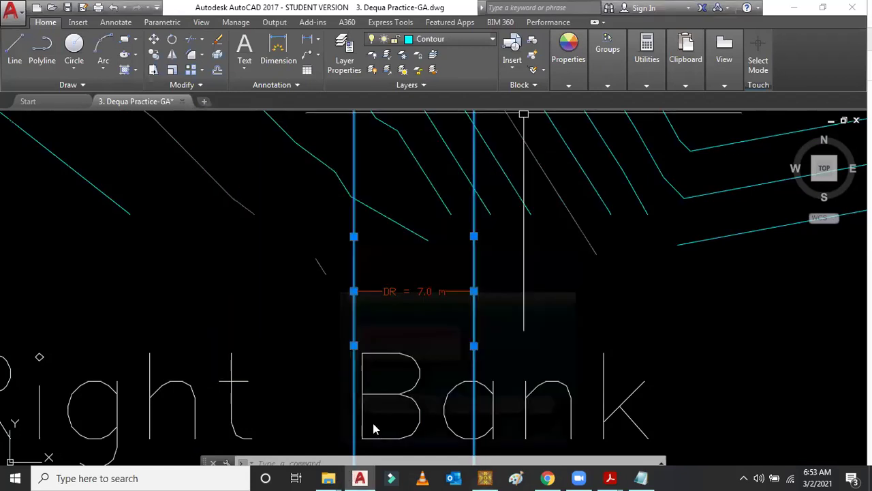
click(397, 419)
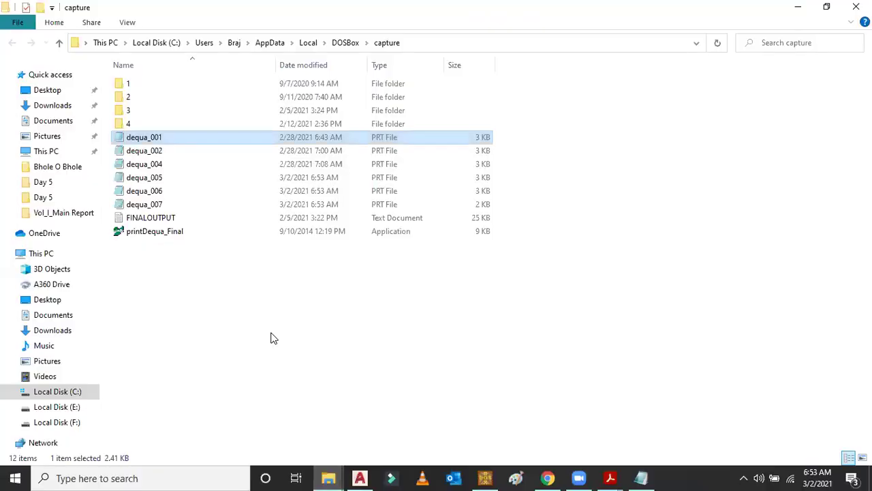
double_click(161, 178)
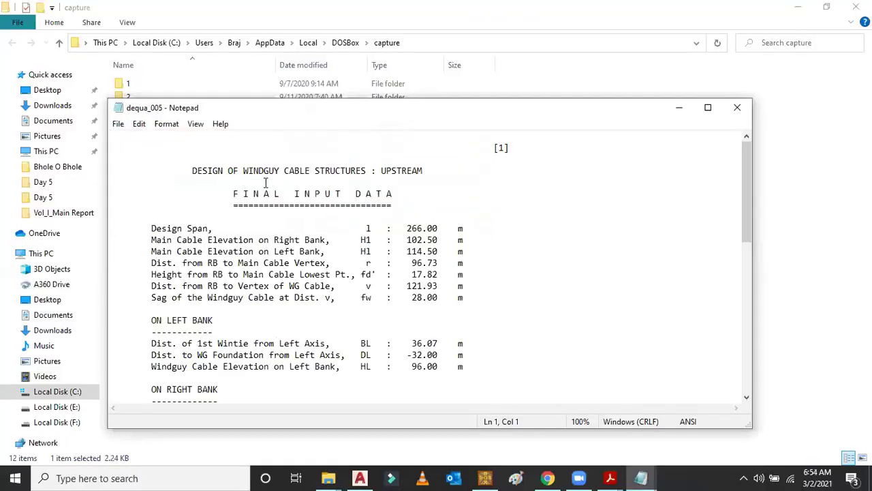
click(708, 108)
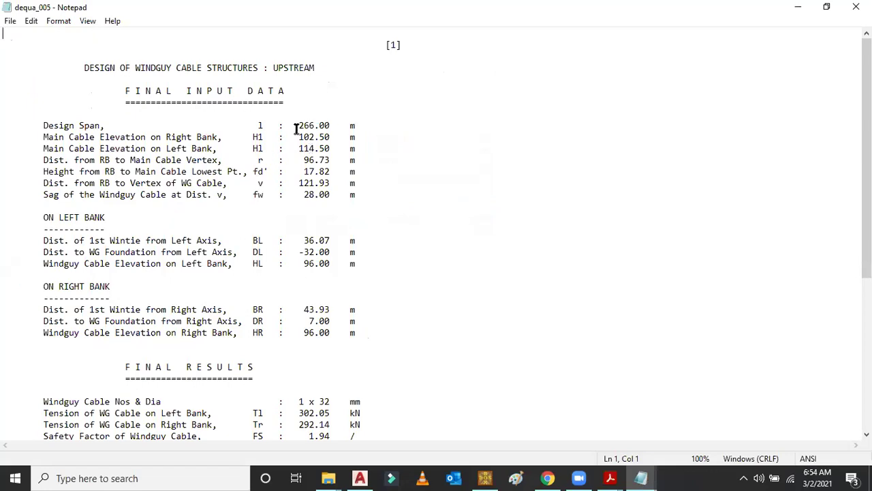
Step: Review the final input data in the printout, highlighting the design span, main cable vertex distance, windguy vertex distance and sag
double_click(300, 127)
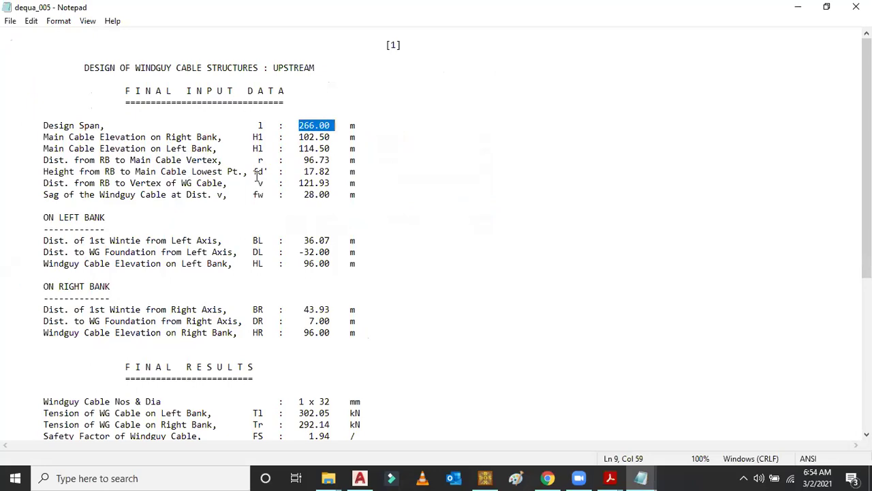
drag(304, 161, 371, 161)
click(417, 238)
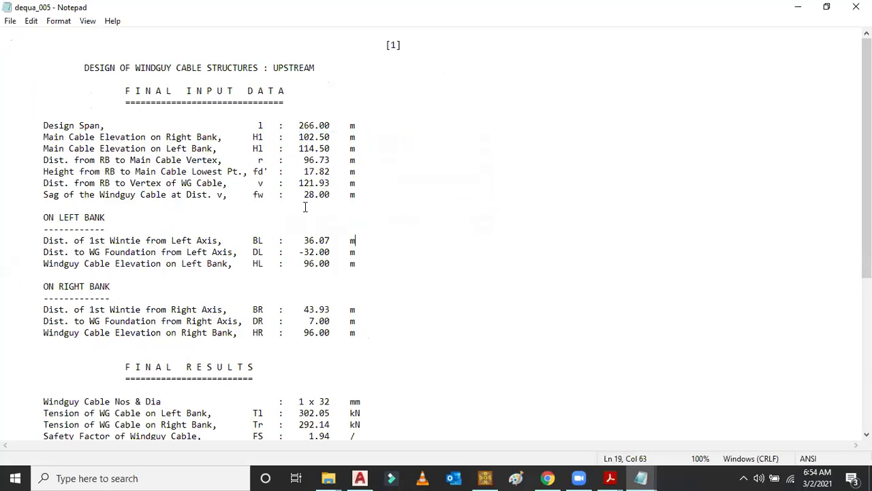
drag(298, 184, 330, 199)
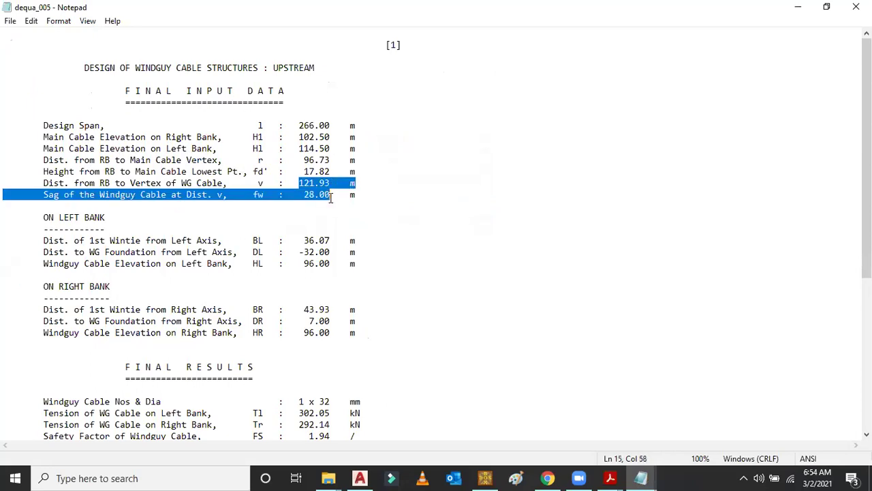
click(434, 201)
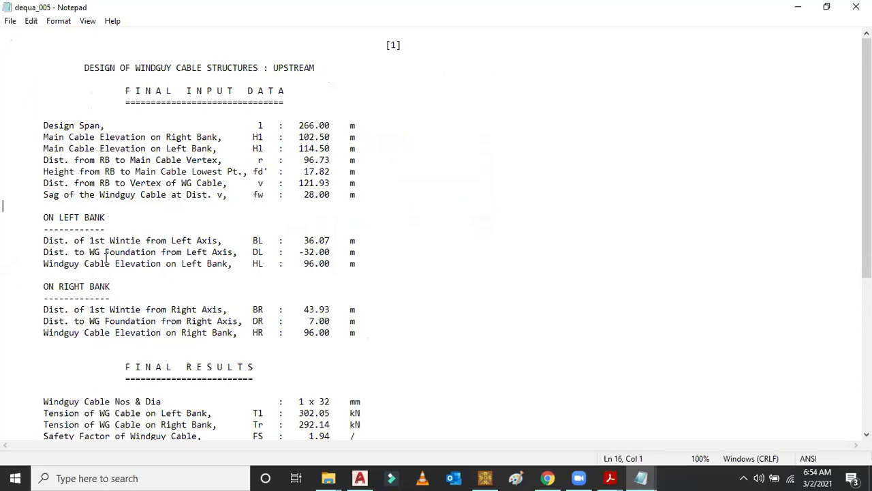
Step: Review the left- and right-bank windguy input data in the printout, highlighting the left-bank foundation distance
scroll(351, 266, down, 1)
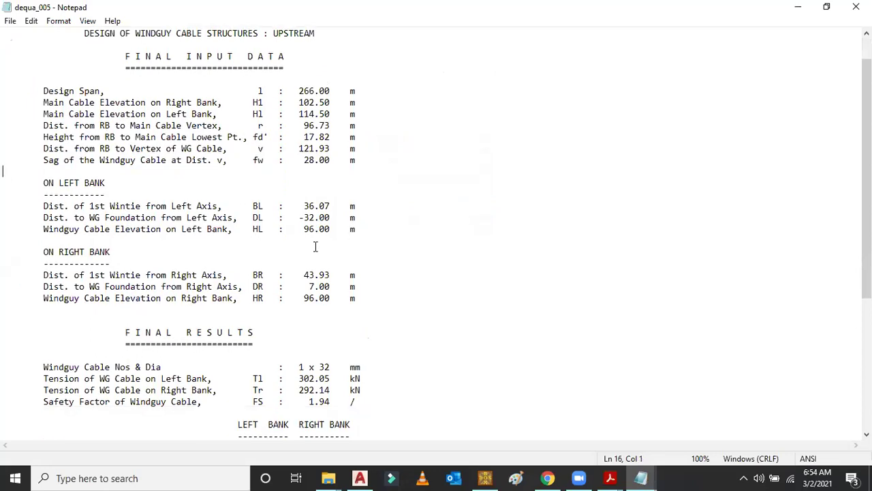
drag(351, 205, 304, 218)
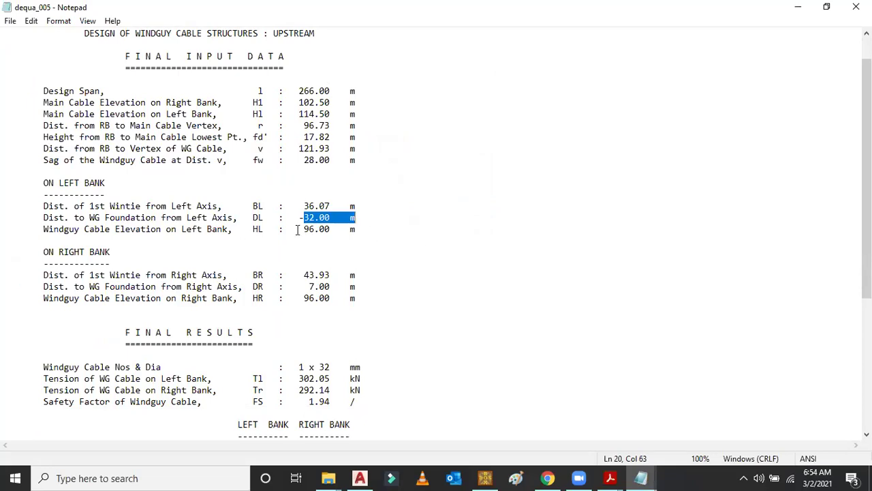
click(338, 248)
scroll(338, 243, down, 2)
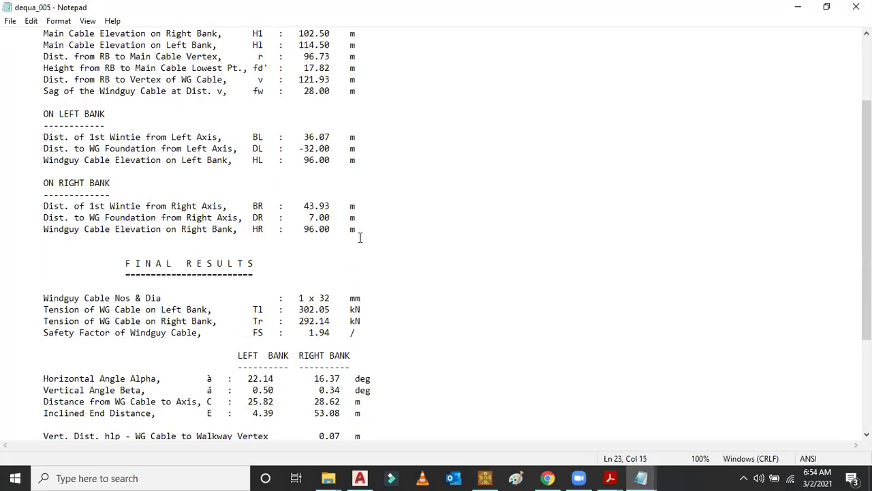
scroll(359, 237, down, 3)
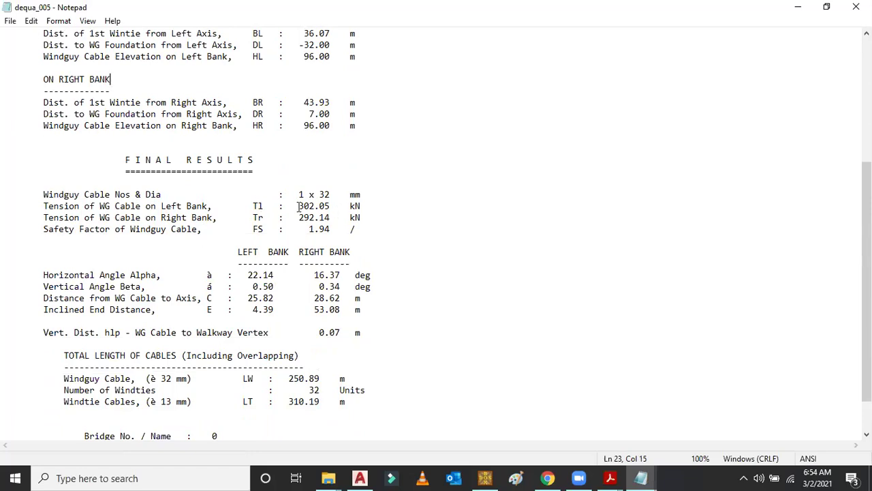
Step: Highlight the left- and right-bank windguy cable tensions and the safety factor in the final results
drag(298, 206, 339, 205)
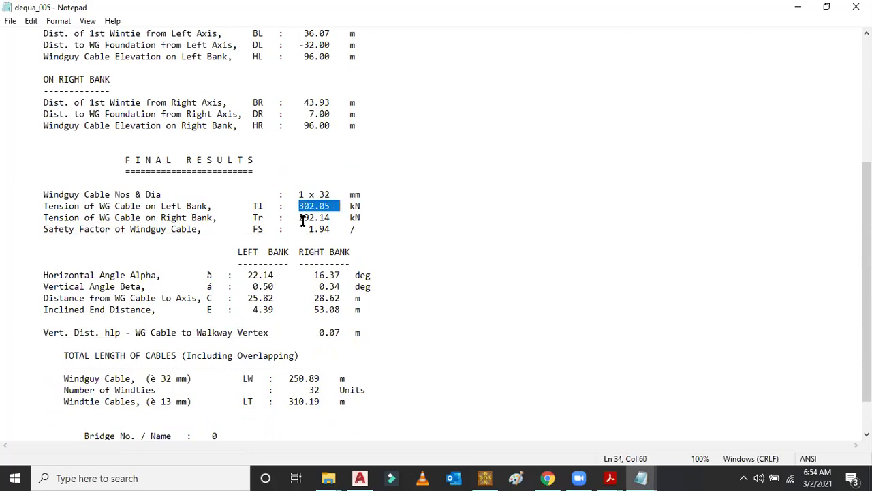
drag(299, 217, 384, 225)
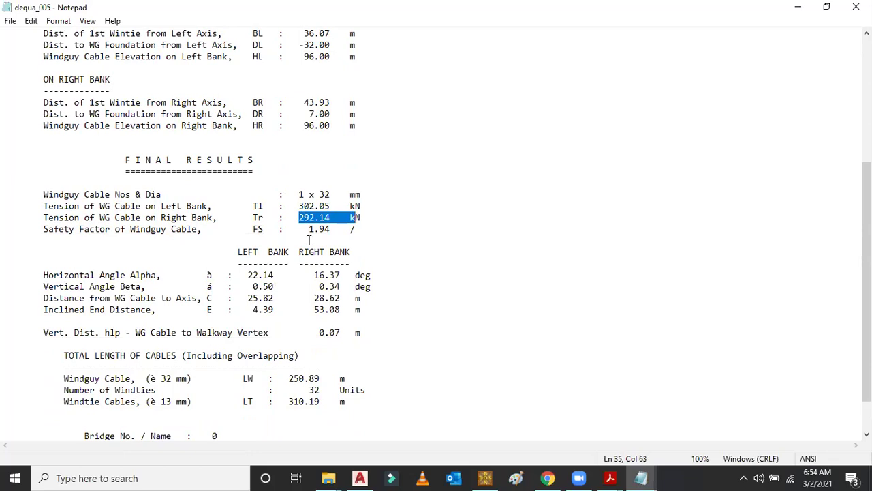
drag(307, 233, 334, 232)
click(450, 255)
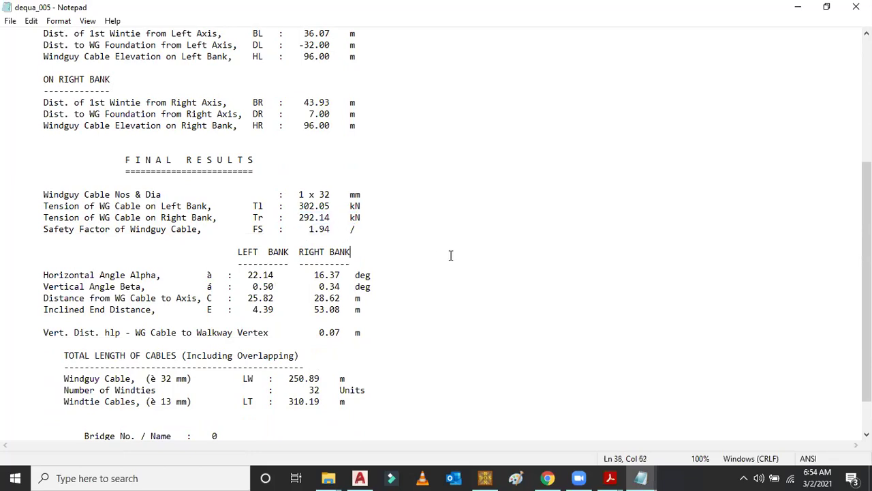
Step: Highlight the horizontal angle alpha and vertical angle beta for both banks in the final results
scroll(450, 255, down, 1)
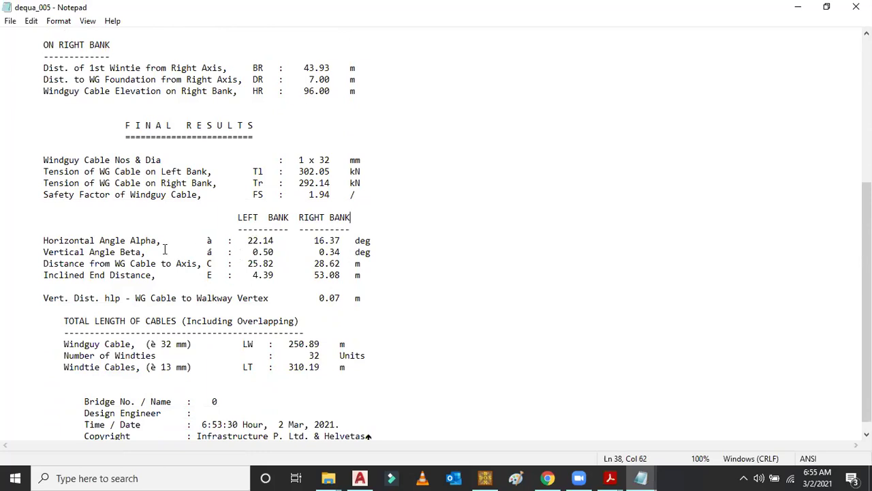
drag(248, 240, 284, 241)
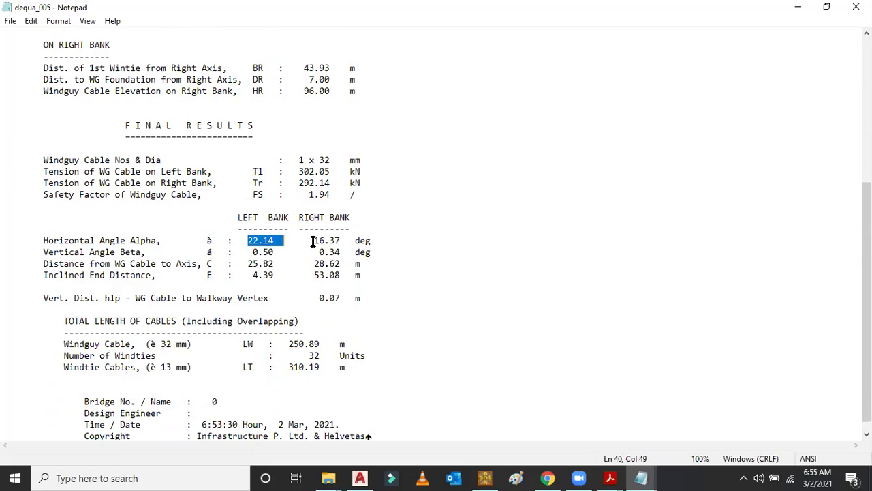
drag(314, 240, 356, 240)
click(450, 251)
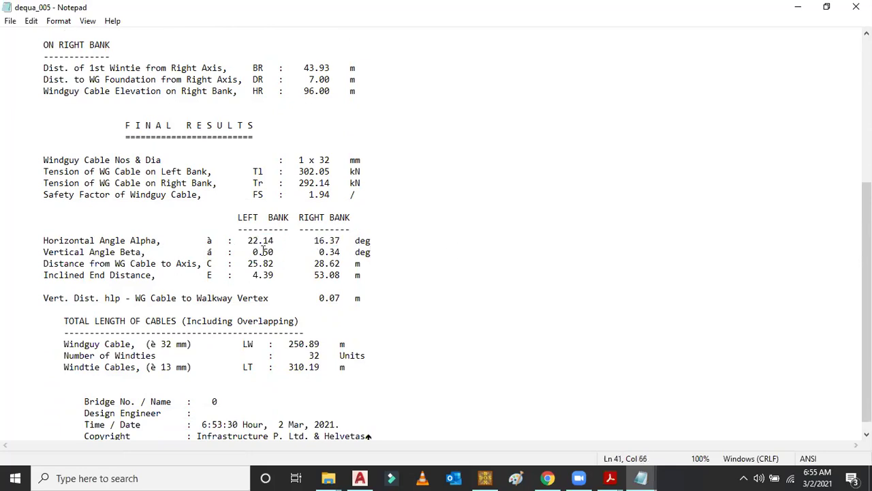
drag(251, 251, 355, 252)
click(453, 262)
Step: Highlight the windguy cable-to-axis and inclined end distances for both banks, and skim the whole printout again
drag(249, 263, 352, 264)
click(437, 267)
drag(247, 276, 301, 278)
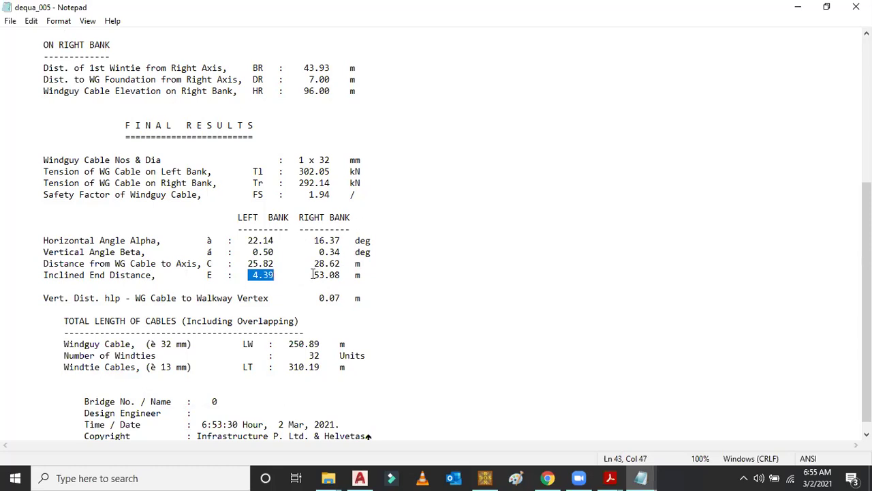
click(315, 275)
shift+click(346, 274)
click(440, 276)
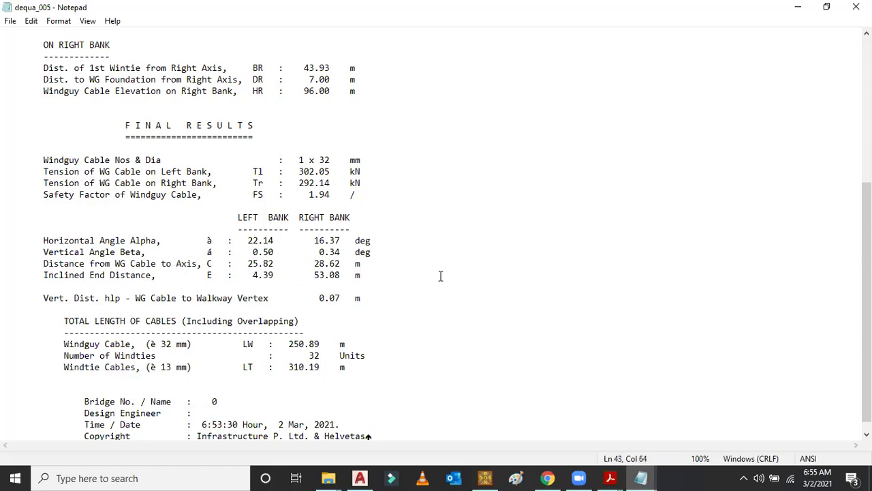
scroll(440, 275, down, 1)
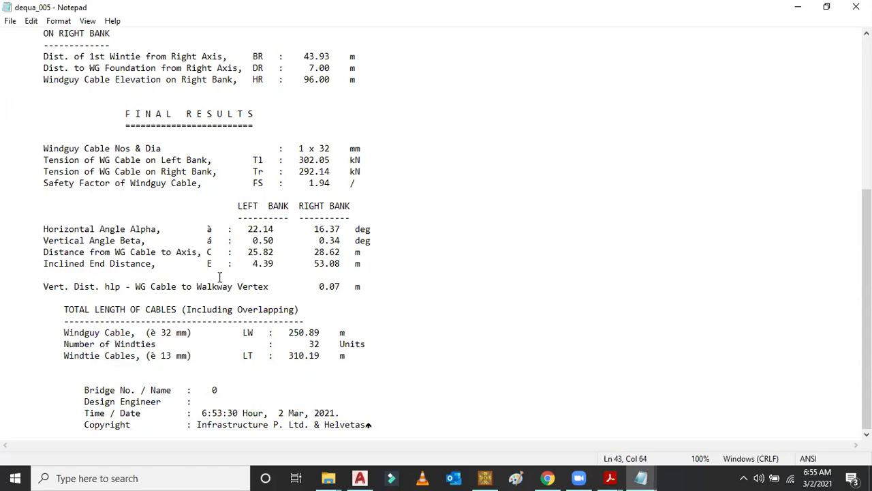
scroll(299, 267, up, 5)
scroll(438, 245, down, 5)
scroll(438, 246, up, 5)
scroll(436, 235, up, 3)
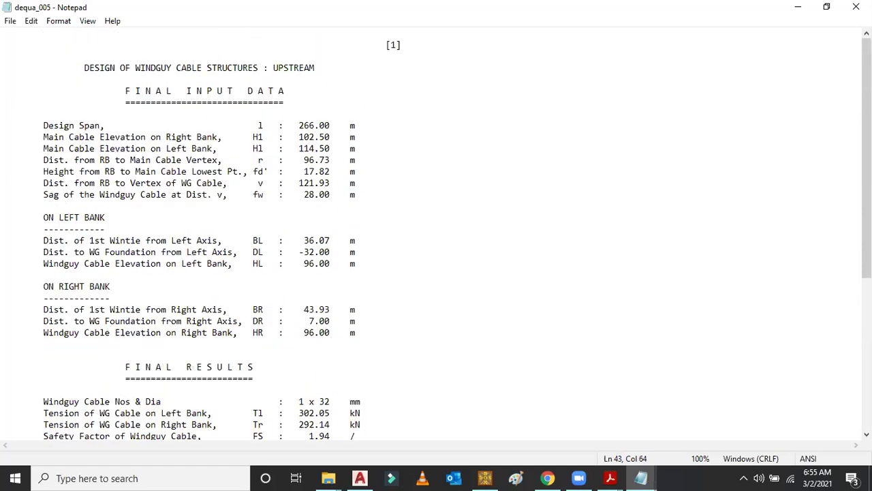
Step: Close the dequa_005 printout and open dequa_006 from the capture folder in a maximized Notepad window
key(alt+F4)
double_click(171, 191)
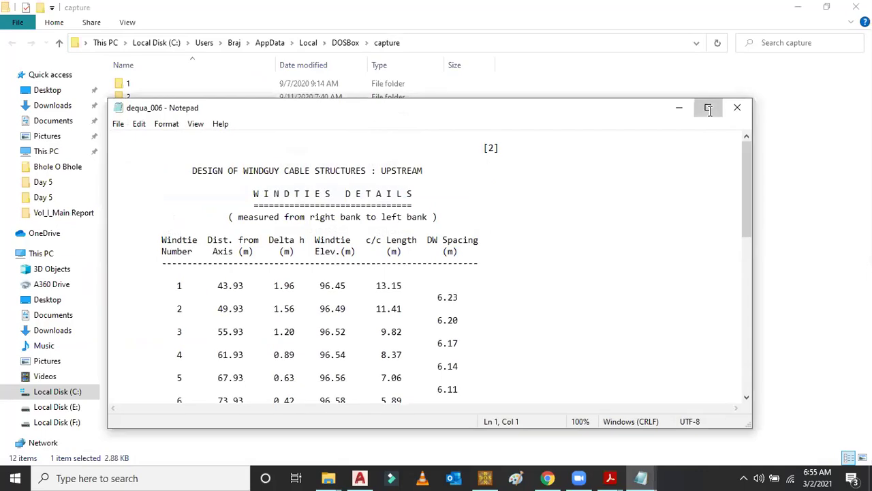
key(super+Up)
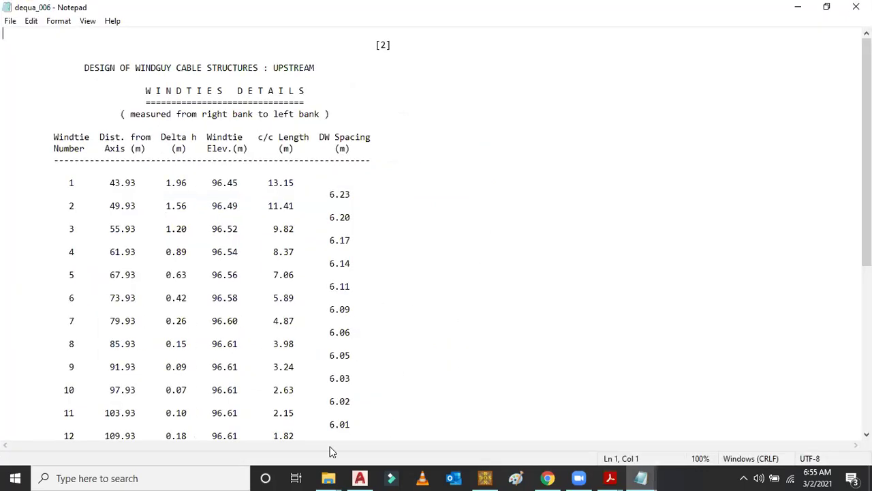
Step: Switch to the AutoCAD drawing and erase the selected vertical construction lines, including the two at the right-bank DR dimension
click(360, 478)
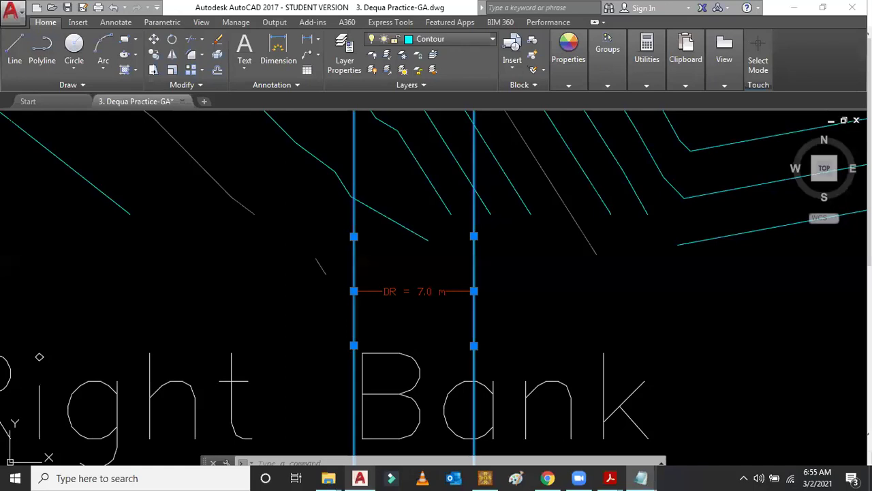
scroll(513, 278, down, 5)
scroll(513, 277, down, 4)
drag(477, 395, 327, 381)
key(Delete)
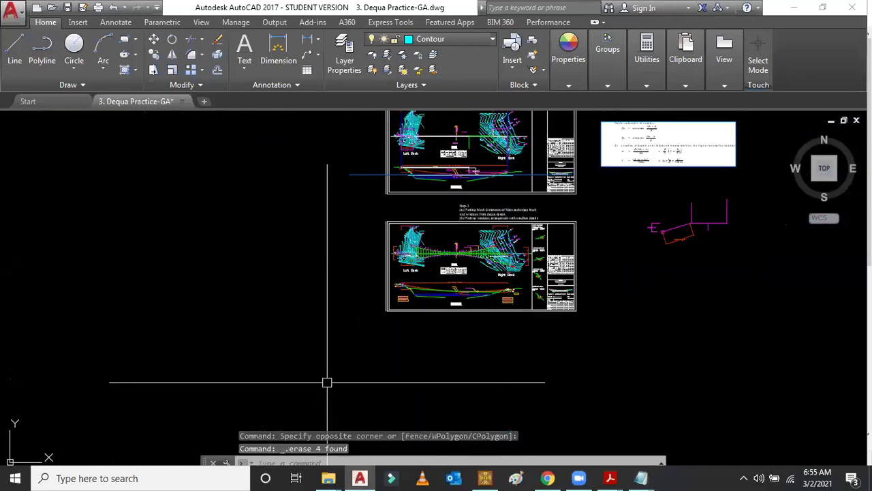
Step: Examine the windtie lengths and spacings plotted along the windguy cable near the left bank in the Step-3 plan
scroll(440, 243, up, 2)
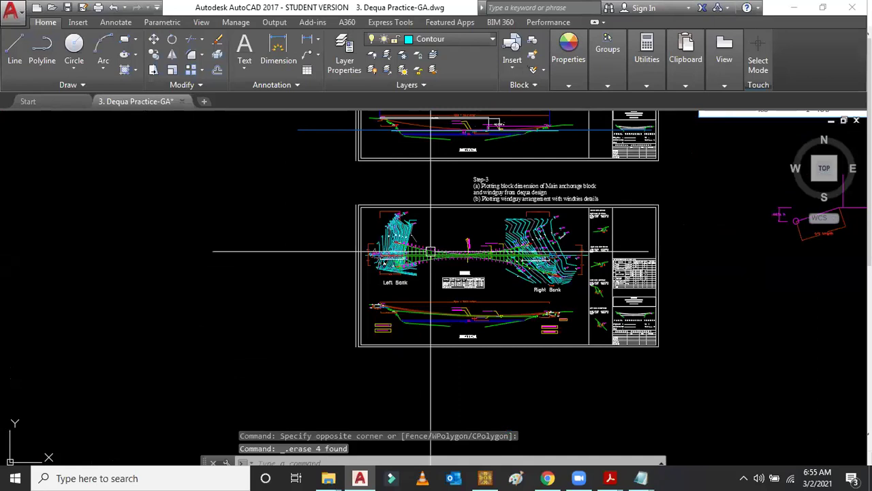
scroll(431, 252, up, 6)
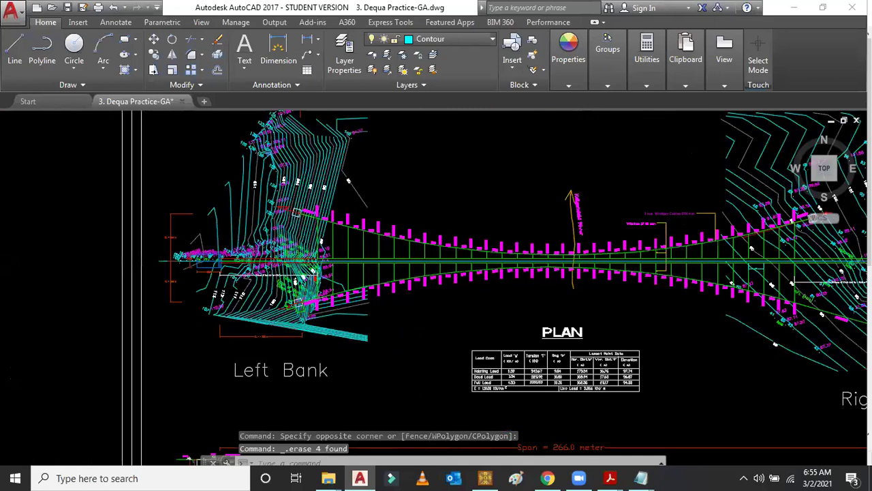
scroll(372, 281, up, 6)
key(Escape)
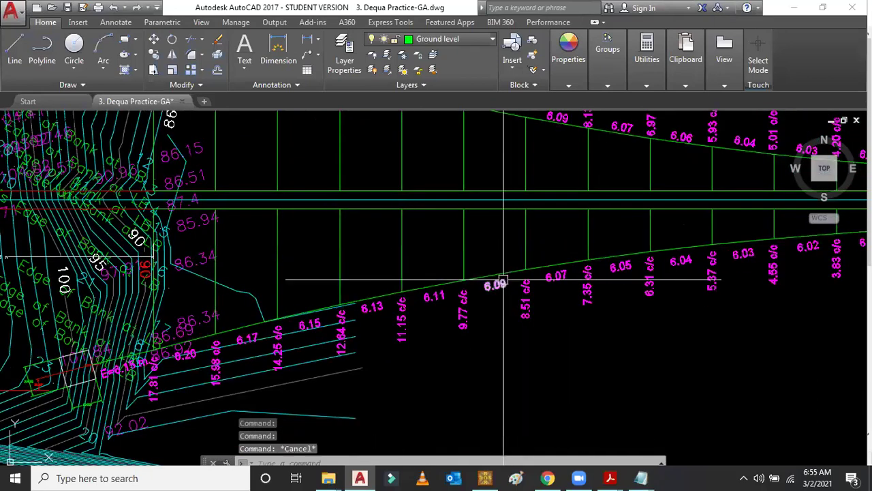
Step: Switch back to the dequa_006 printout and scan the windties details table from the first to the last windtie
mouse_move(641, 478)
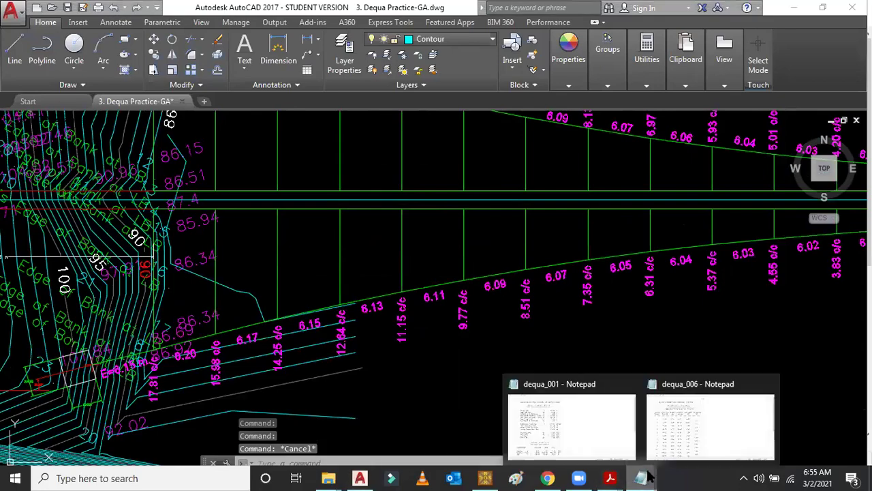
click(710, 426)
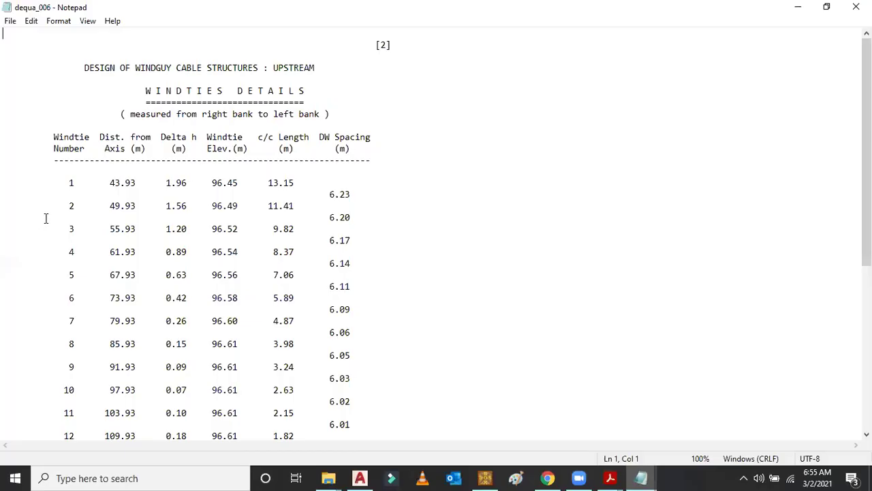
scroll(71, 246, down, 4)
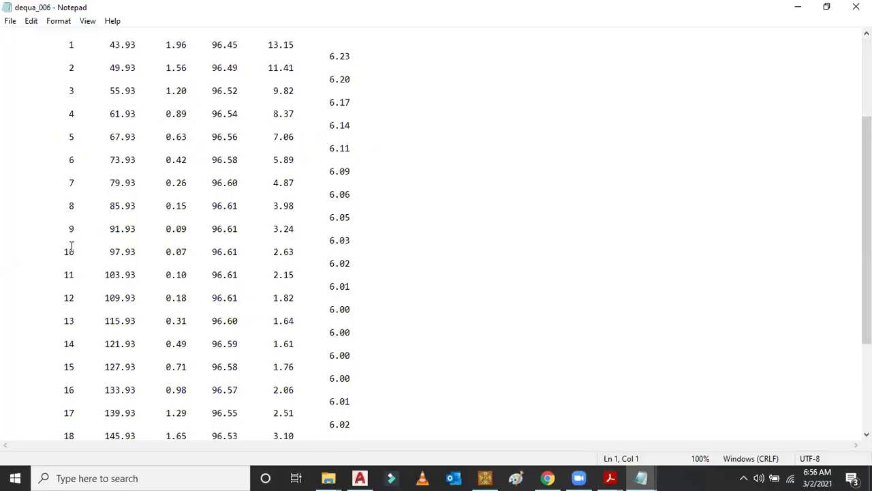
scroll(71, 246, down, 4)
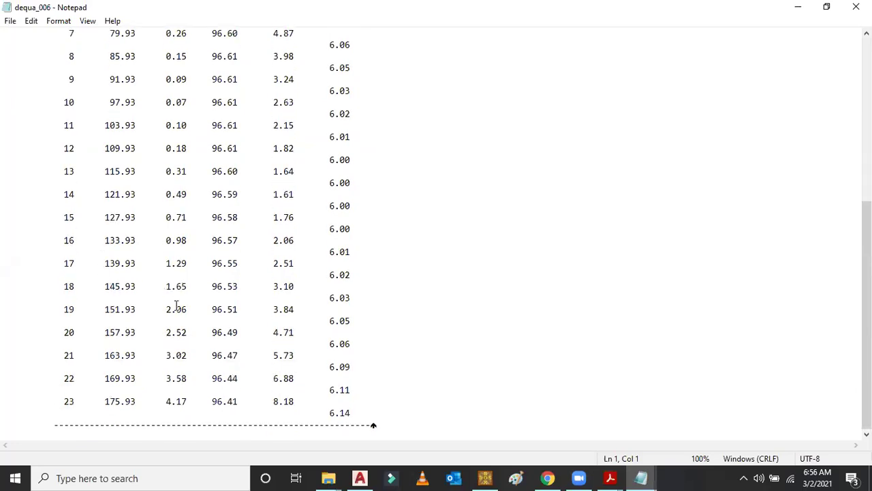
scroll(175, 306, up, 8)
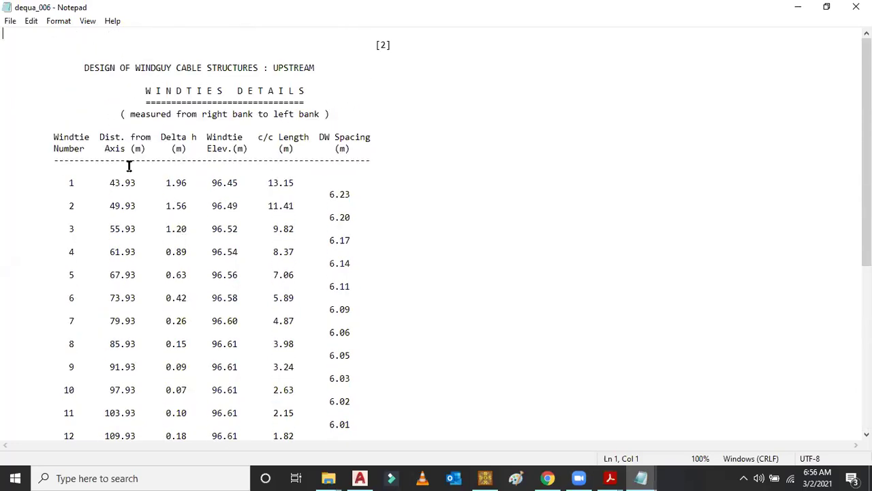
Step: Point out the axis distances of windties 1 and 2 and highlight the Delta h value of windtie 1
click(125, 183)
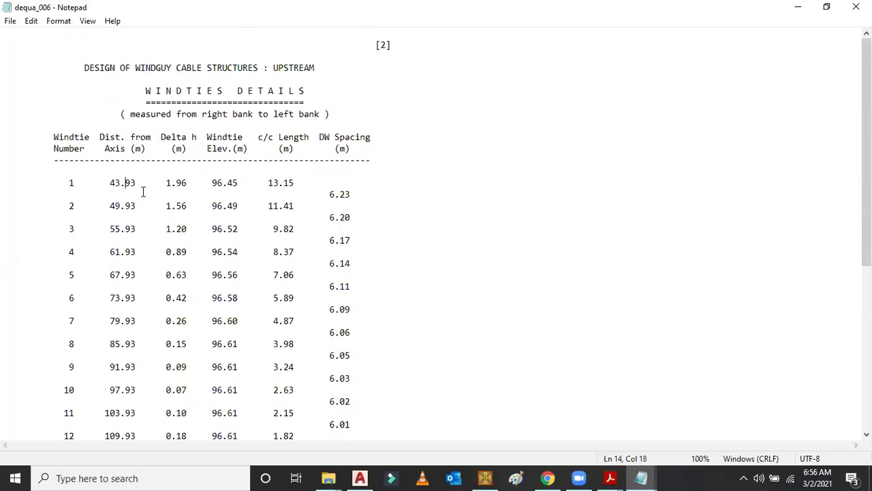
double_click(108, 182)
double_click(110, 204)
click(470, 207)
drag(167, 181, 186, 188)
click(646, 242)
Step: Switch to the Chapter 9 design standard and find the windtie cross-section sketch under the section 9.5.7 calculation procedure
click(608, 478)
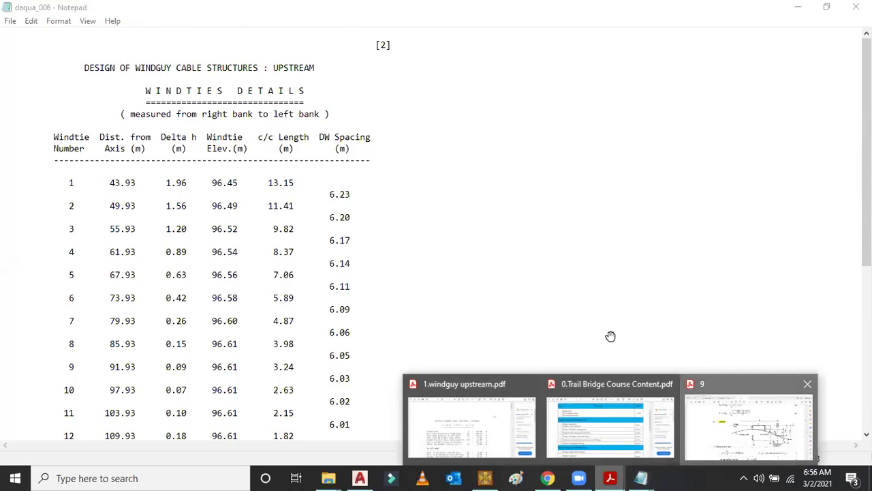
key(alt+Tab)
scroll(547, 322, down, 3)
scroll(547, 322, down, 3)
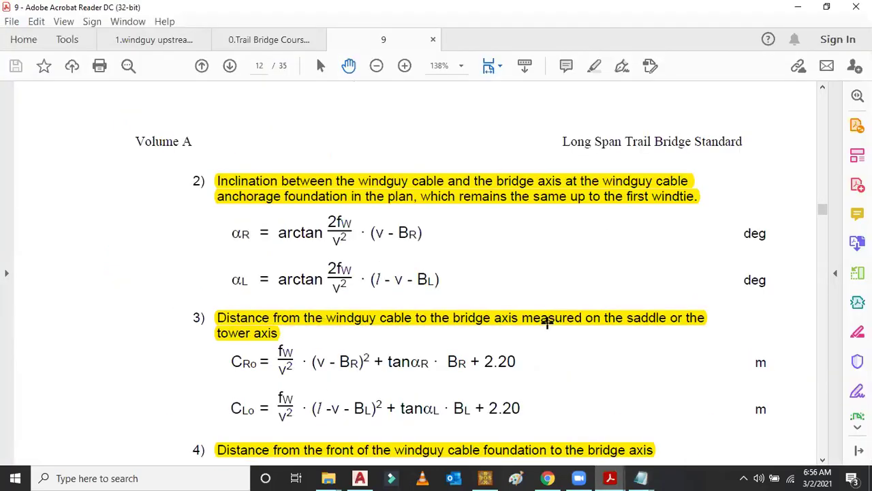
scroll(588, 289, down, 8)
scroll(584, 322, down, 7)
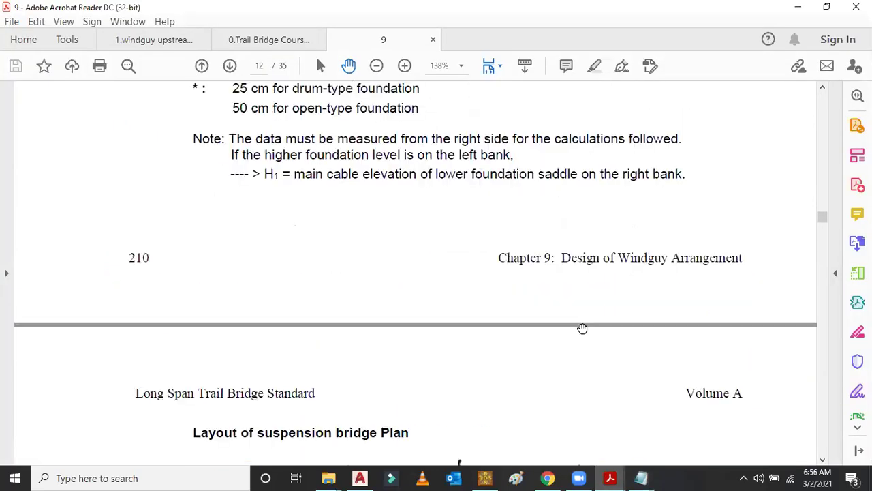
scroll(583, 334, down, 9)
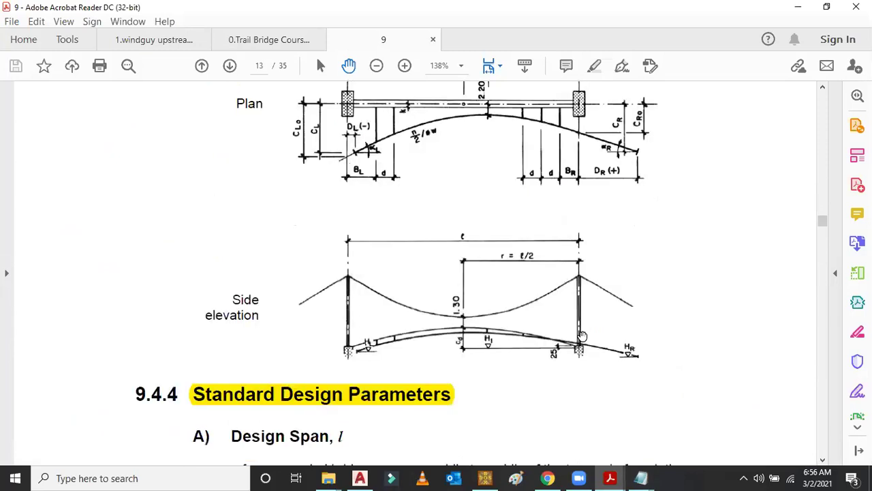
scroll(583, 335, down, 7)
scroll(578, 337, down, 8)
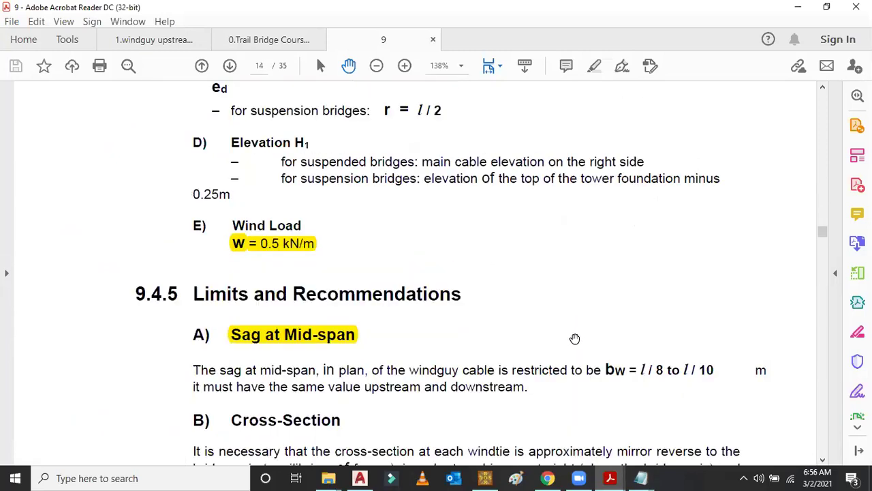
scroll(571, 334, down, 15)
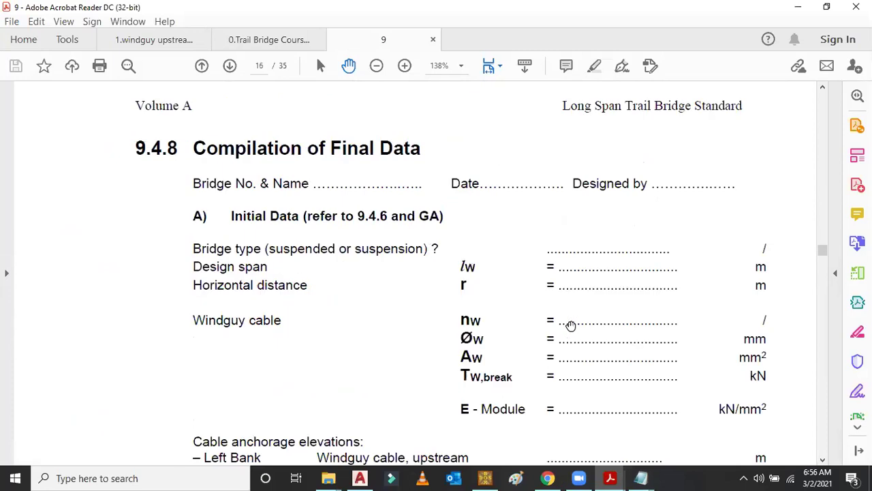
scroll(579, 341, down, 15)
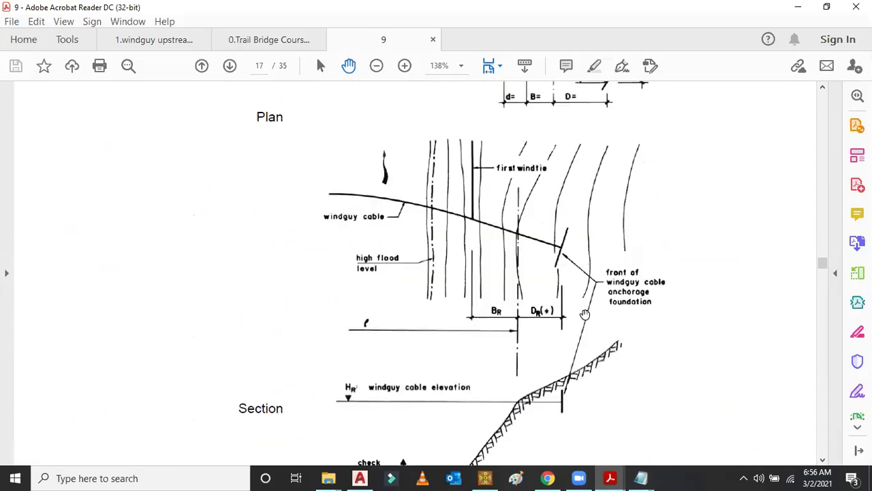
scroll(586, 327, down, 10)
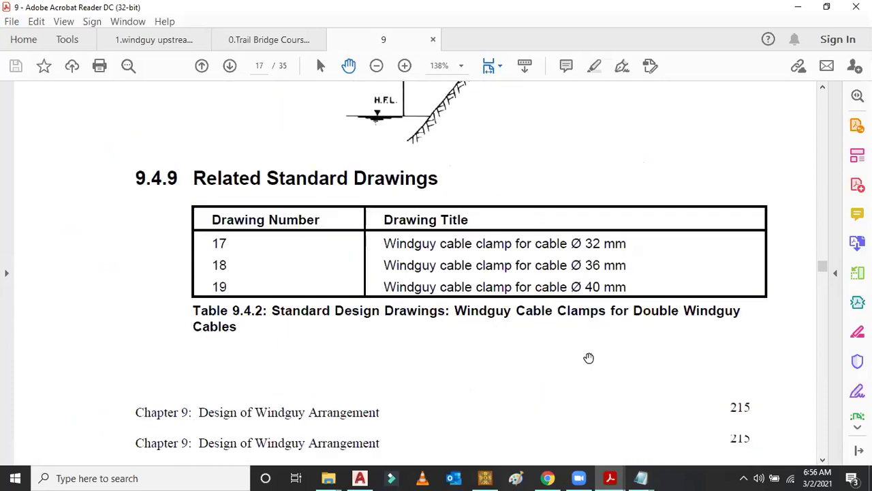
scroll(589, 358, down, 15)
scroll(589, 359, down, 20)
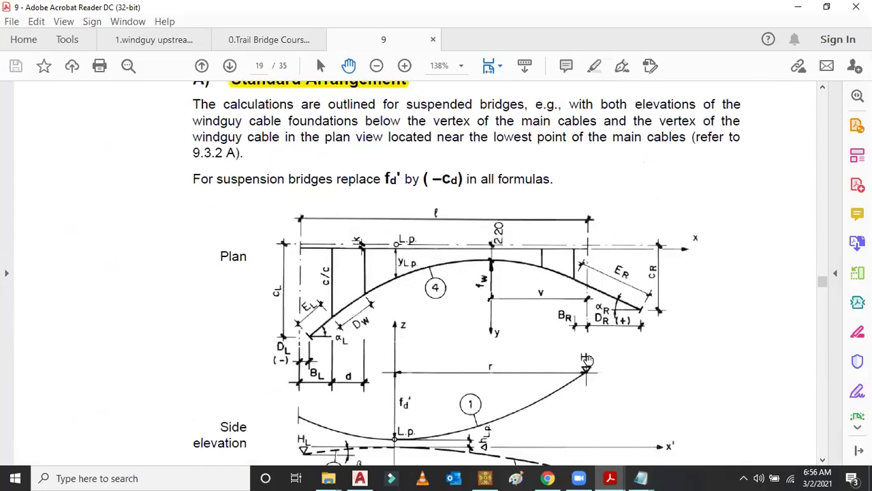
scroll(589, 359, down, 10)
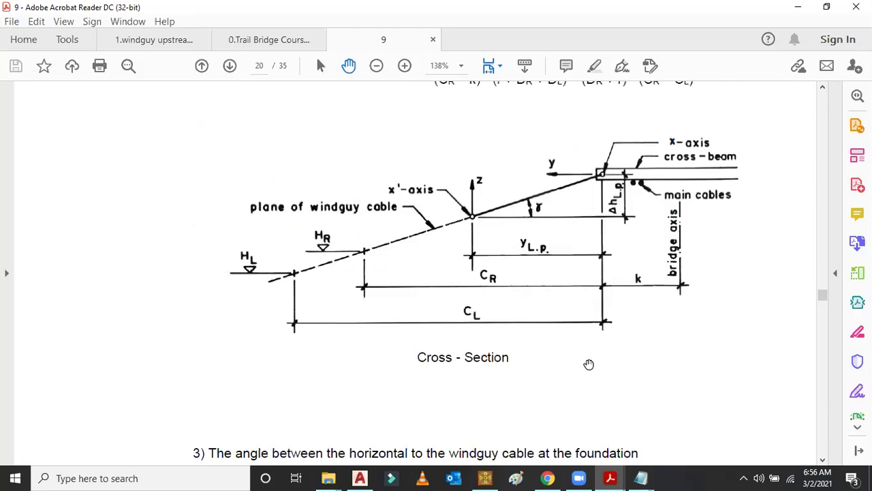
scroll(589, 362, down, 20)
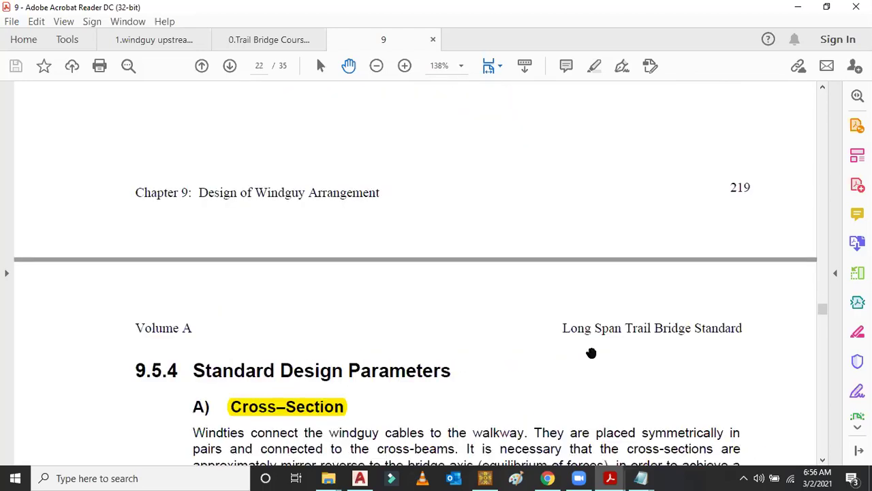
scroll(592, 352, down, 8)
scroll(591, 350, down, 2)
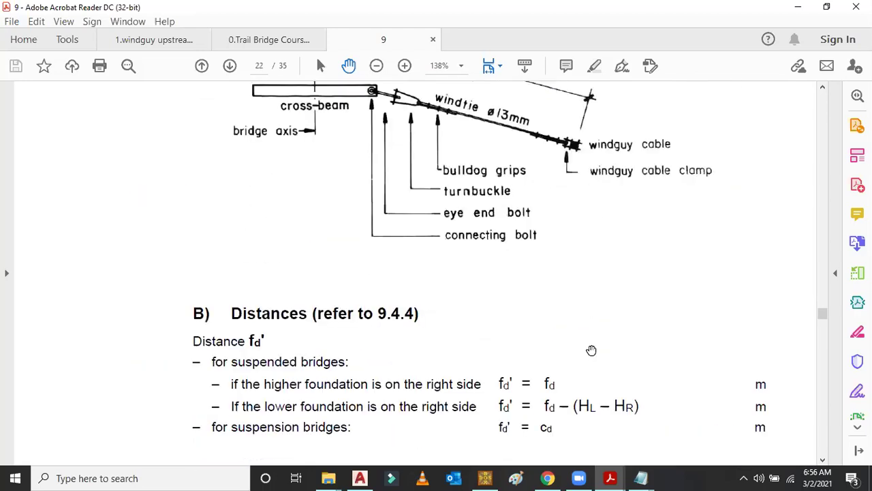
scroll(591, 349, down, 5)
scroll(592, 347, down, 4)
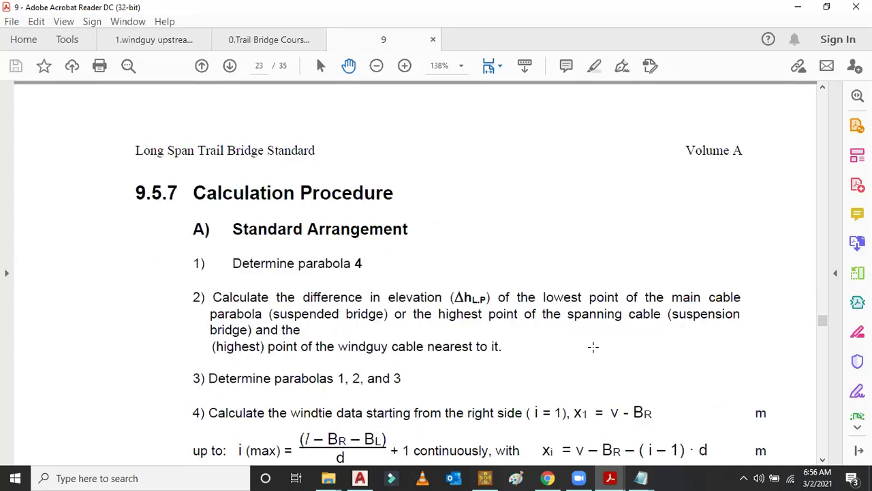
scroll(593, 346, down, 7)
scroll(593, 346, down, 7)
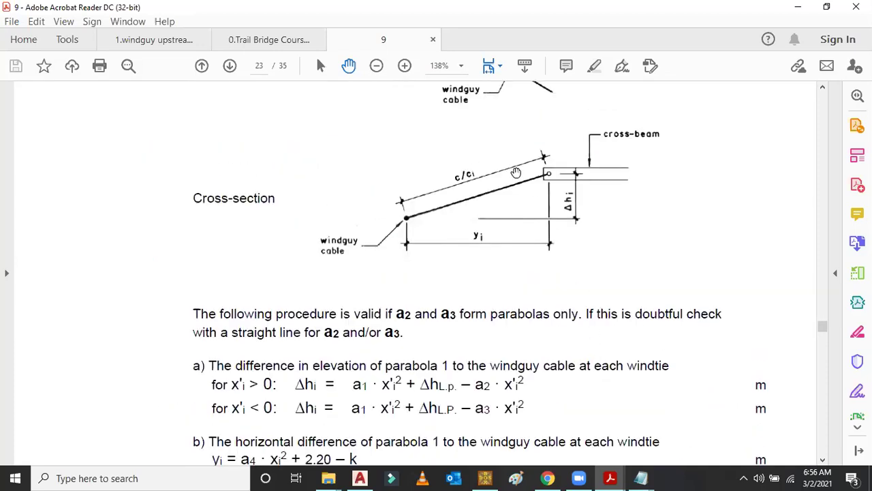
scroll(583, 190, up, 1)
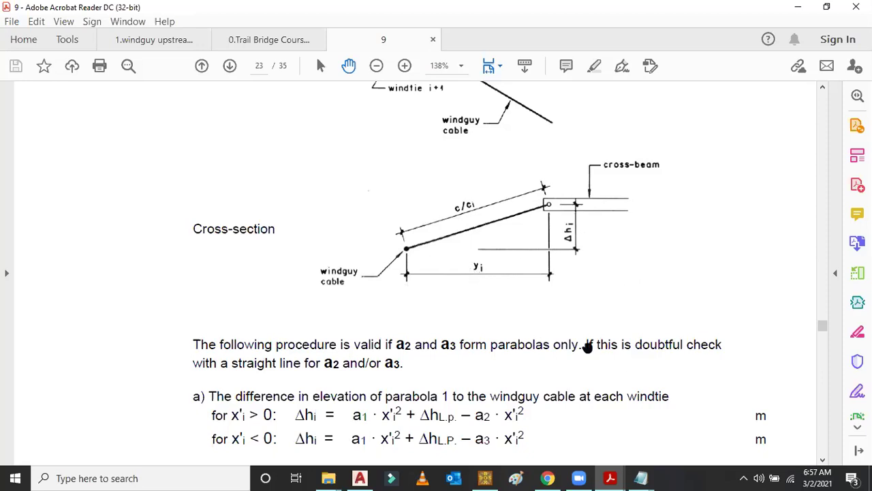
Step: Switch back to the dequa_006 printout and point out the windtie elevations, starting from windtie 1
click(641, 477)
click(705, 424)
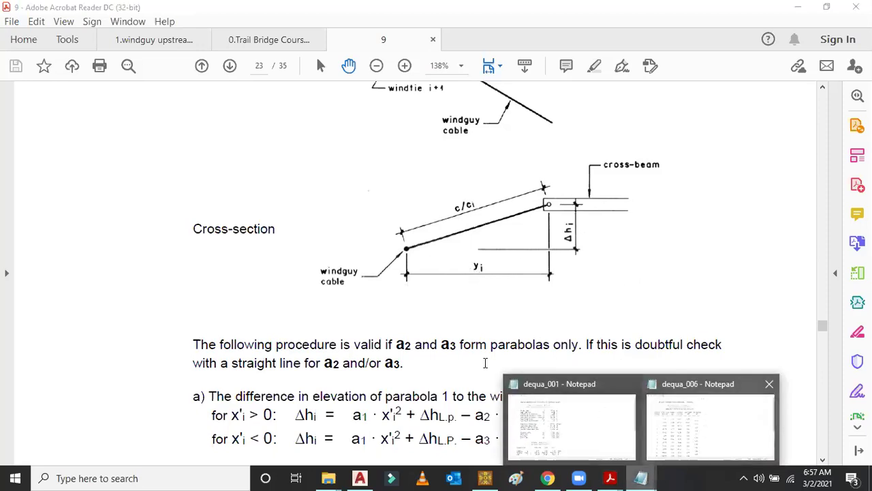
click(287, 180)
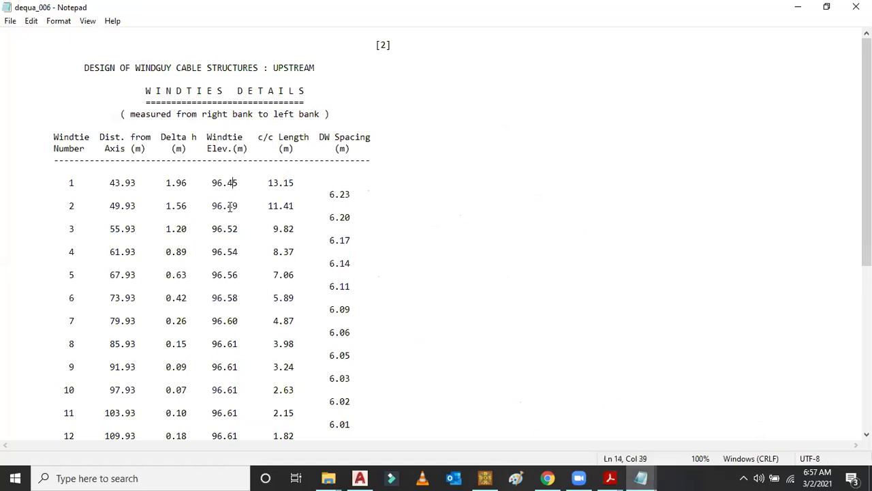
click(227, 262)
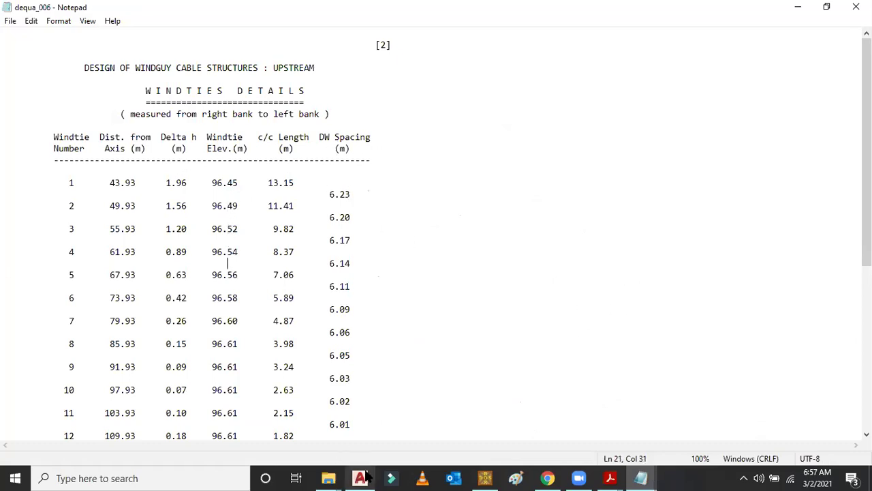
Step: Return to the Chapter 9 standard and examine the c/c and DW length formulas and the sample plan in section 9.5.8
click(612, 478)
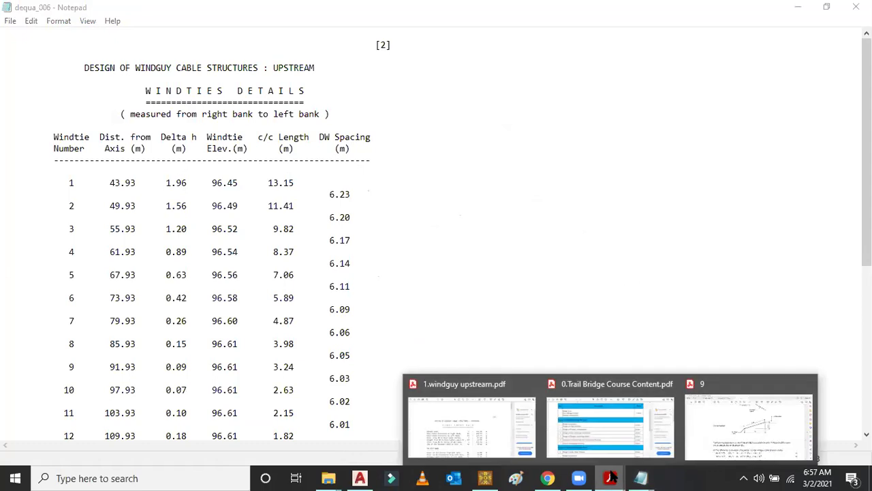
click(754, 437)
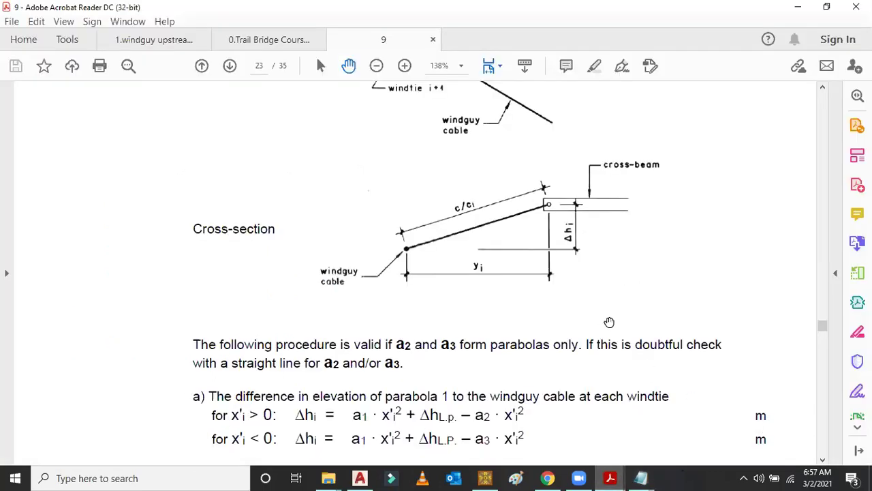
scroll(596, 323, down, 3)
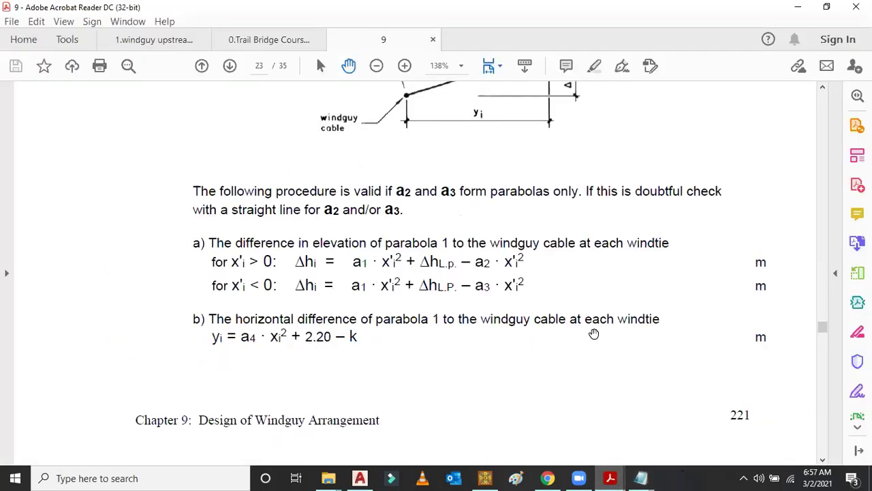
scroll(593, 333, down, 5)
scroll(594, 333, down, 3)
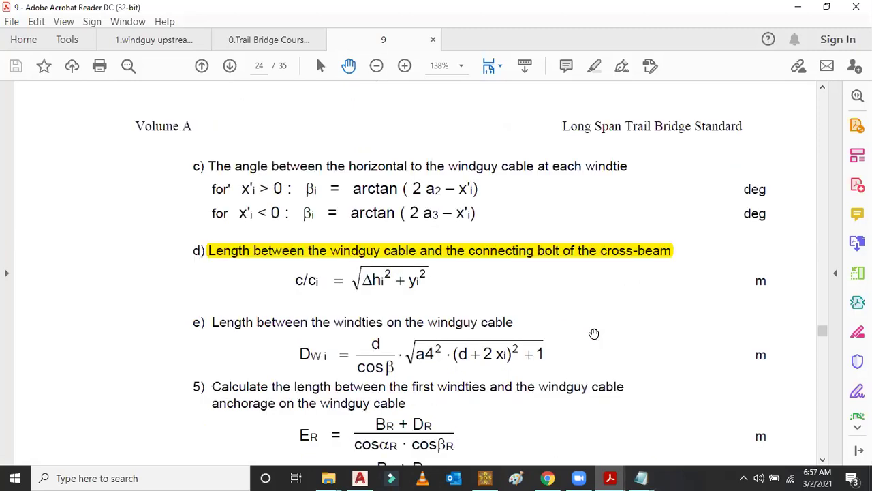
scroll(600, 318, down, 15)
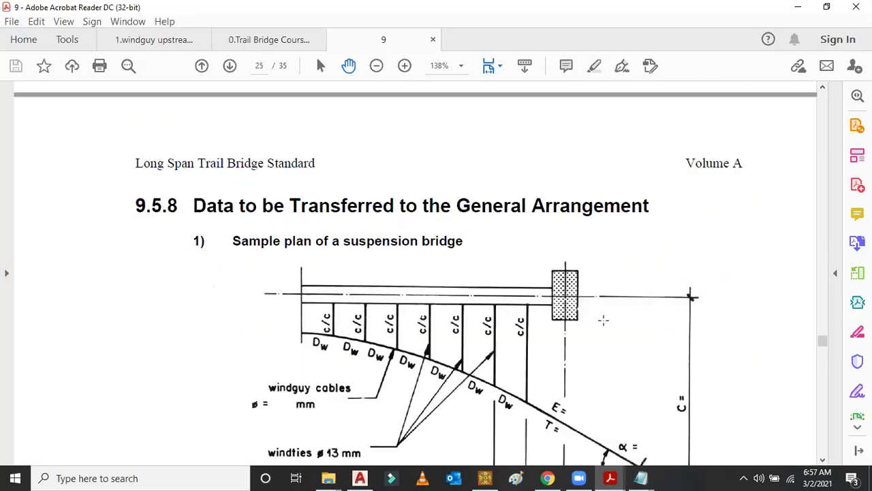
scroll(603, 320, down, 3)
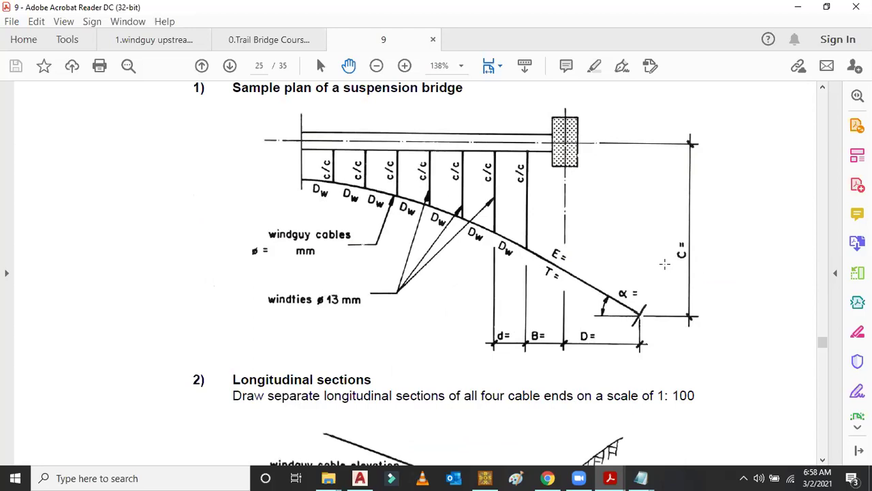
Step: Switch to the dequa_006 printout and review its windties table down to windtie 23
mouse_move(641, 477)
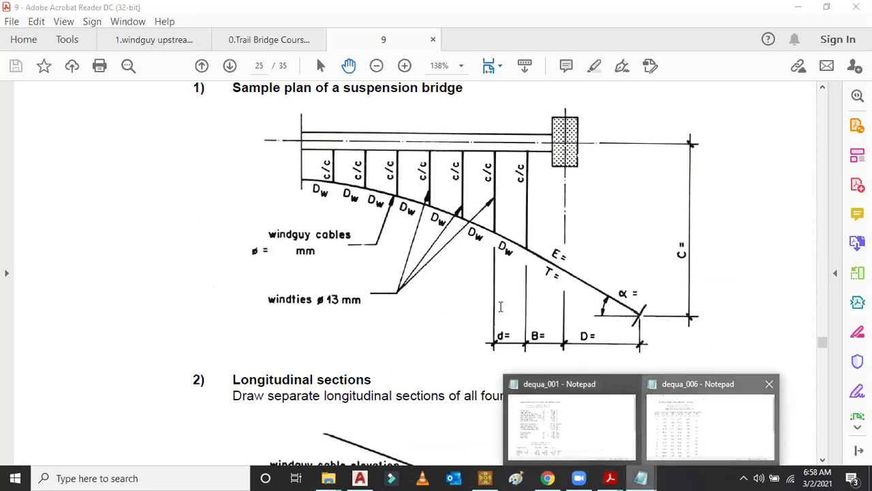
click(709, 423)
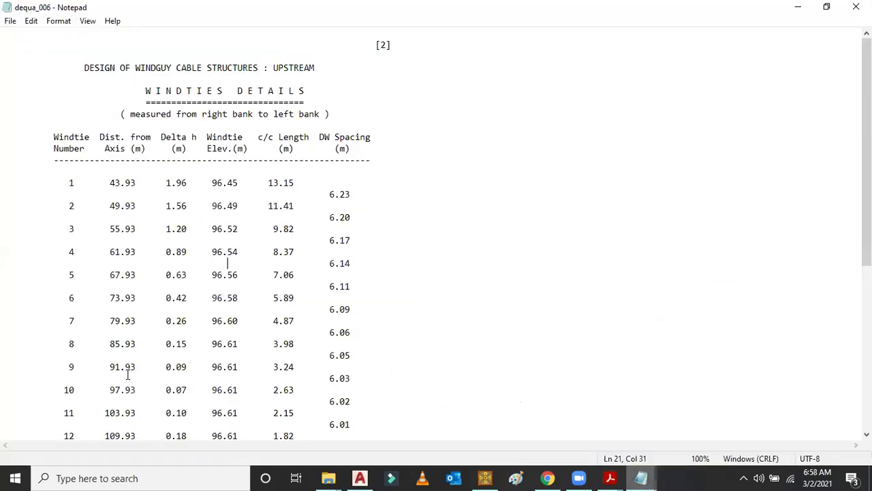
scroll(675, 159, down, 8)
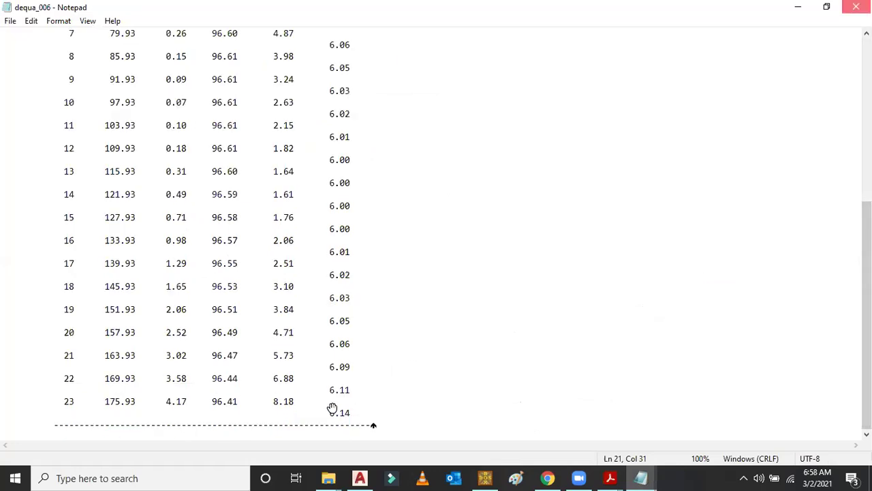
Step: Open the dequa_007 printout from the DOSBox capture folder
key(alt+Tab)
mouse_move(329, 477)
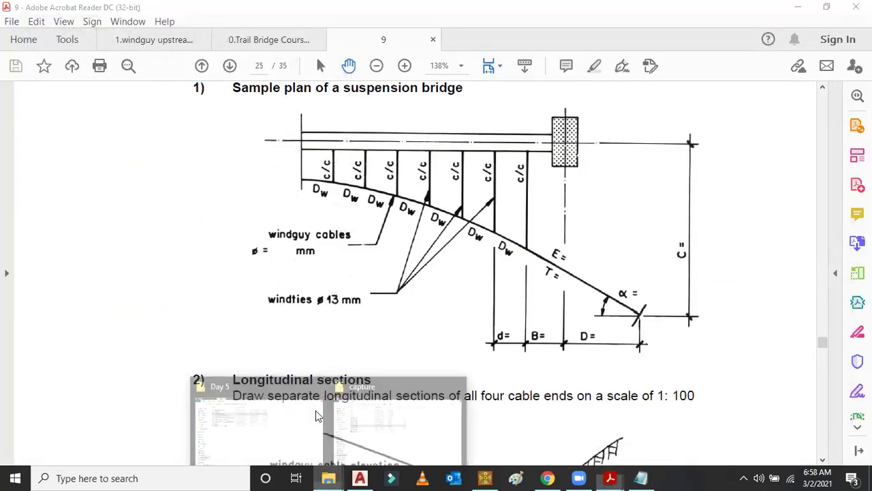
key(alt+Tab)
key(Return)
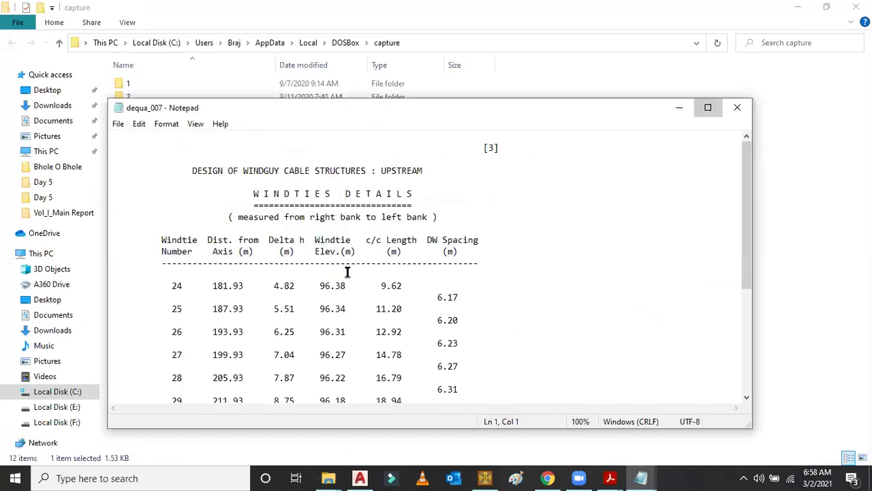
Step: Read the details of windties 24 to 32 in the dequa_007 printout and close it
scroll(75, 328, down, 1)
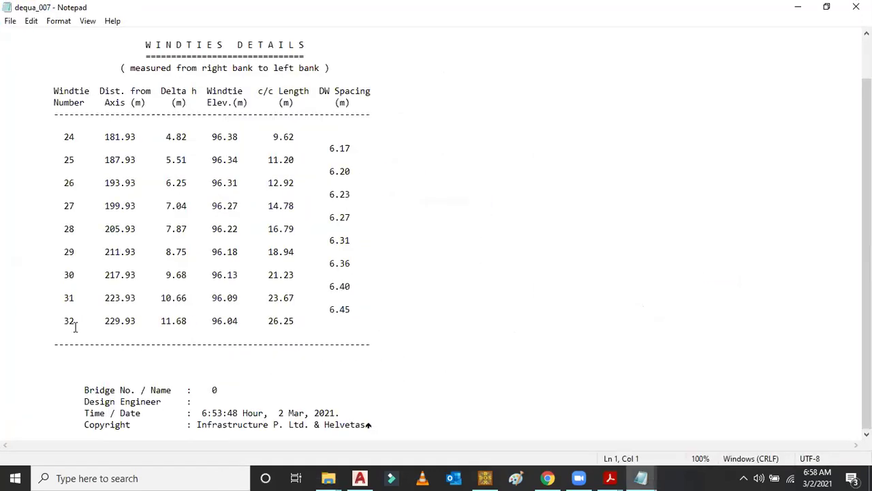
click(479, 330)
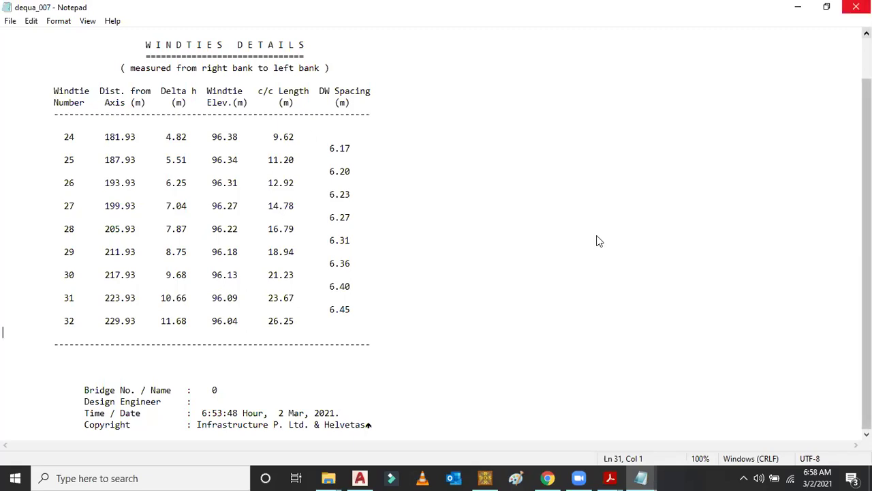
click(856, 7)
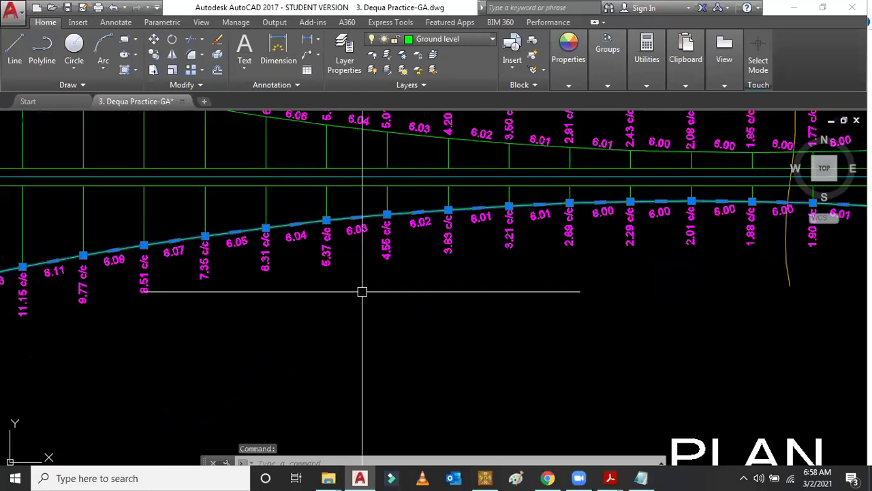
Step: In the AutoCAD drawing, deselect the lower windguy cable in the plan and examine its windtie lengths and spacings
scroll(362, 293, down, 2)
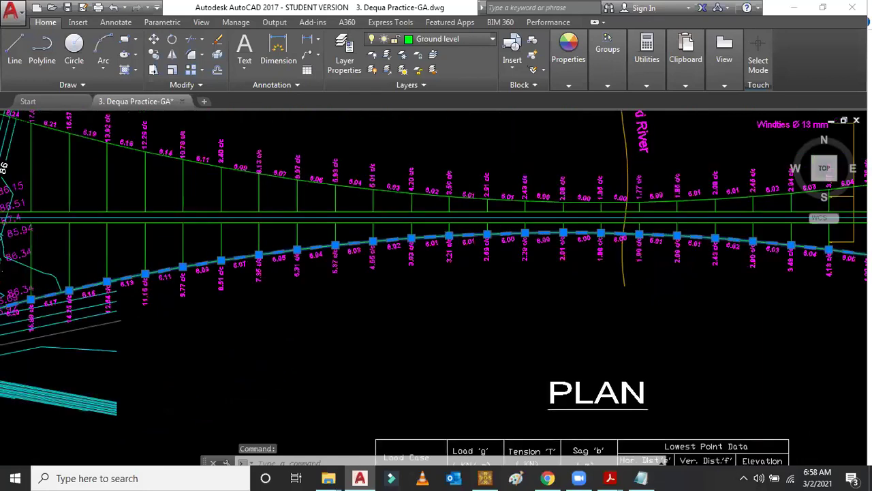
scroll(348, 285, down, 1)
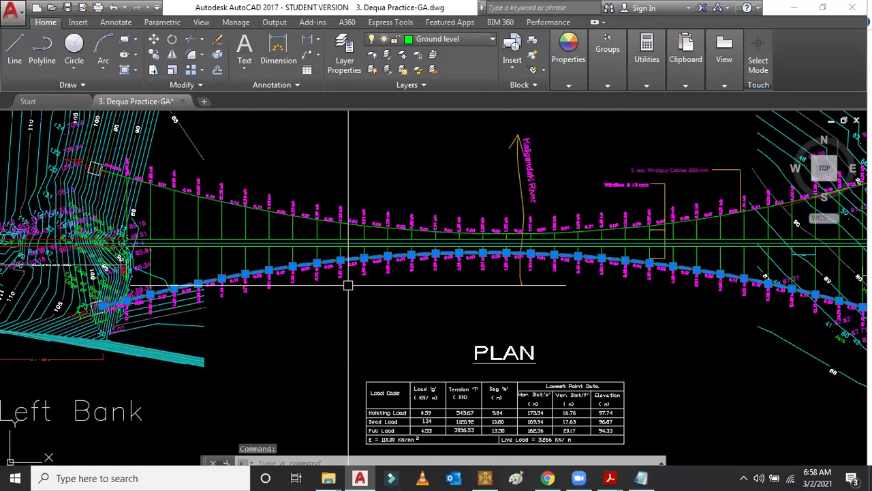
key(Escape)
scroll(348, 285, up, 4)
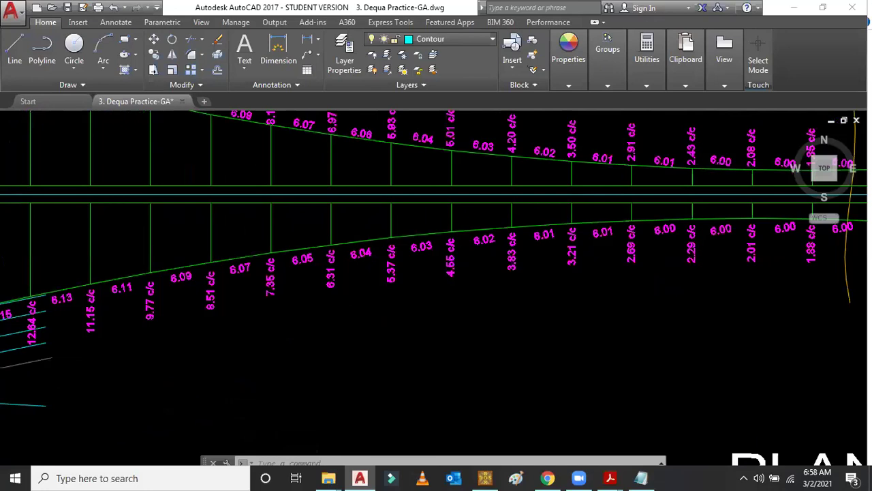
Step: Examine the windtie lengths and spacings around the middle of the span in the bridge plan
scroll(408, 299, down, 2)
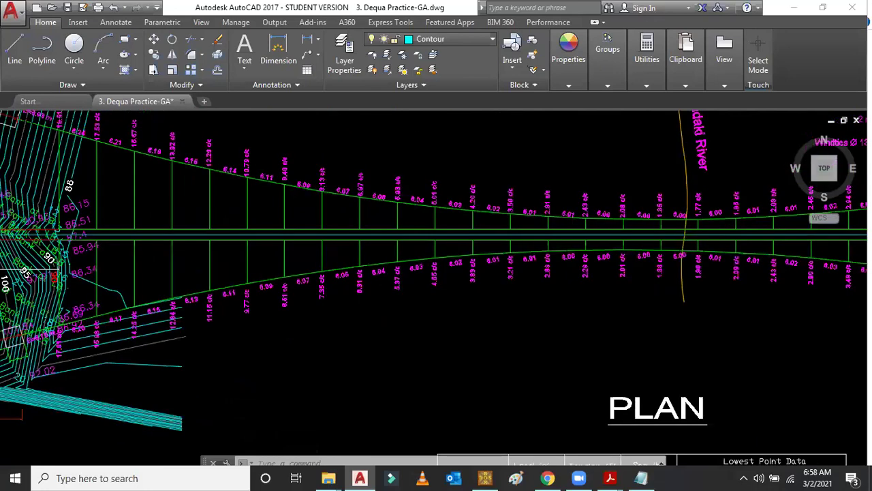
scroll(323, 255, down, 4)
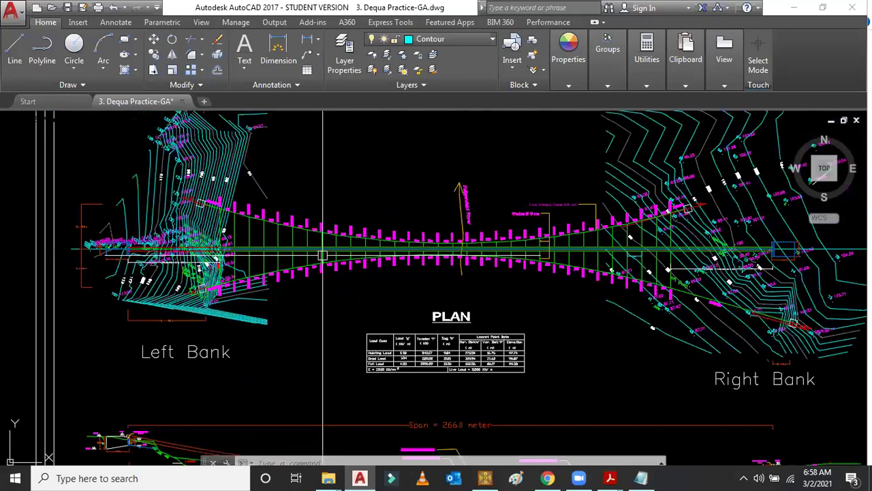
scroll(404, 249, up, 5)
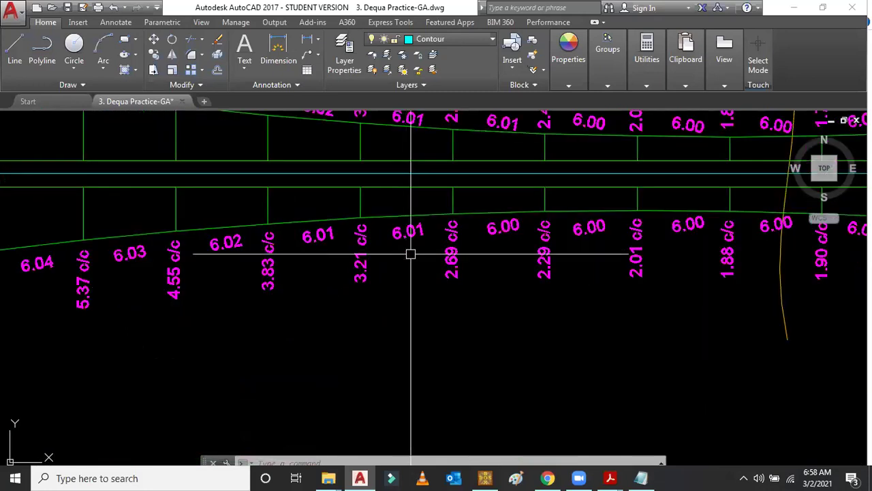
scroll(434, 285, down, 2)
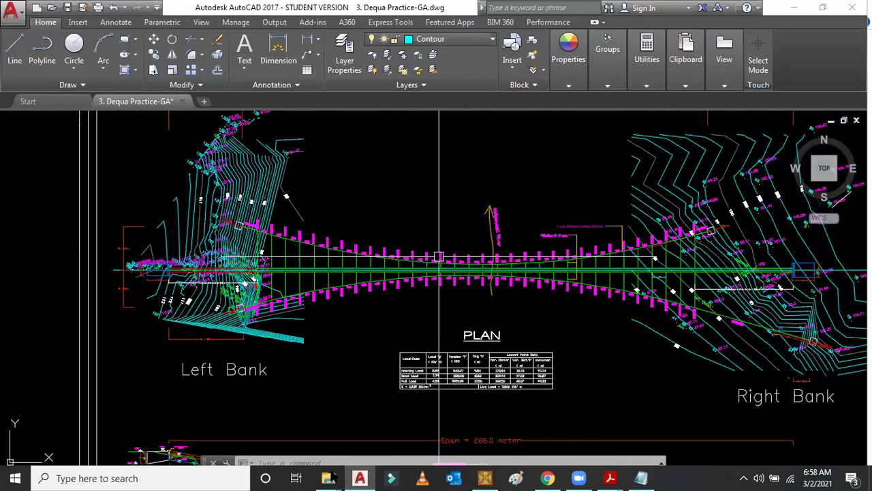
Step: Switch to File Explorer and close the DOSBox capture folder window
mouse_move(329, 477)
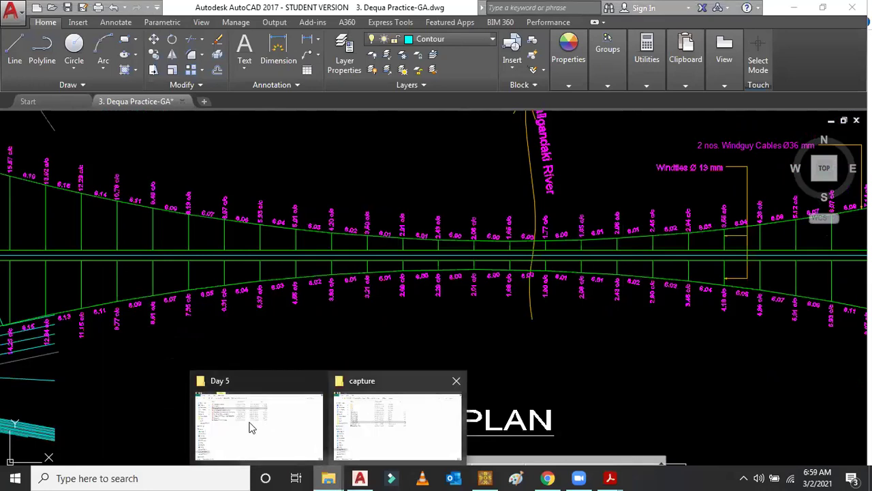
click(397, 426)
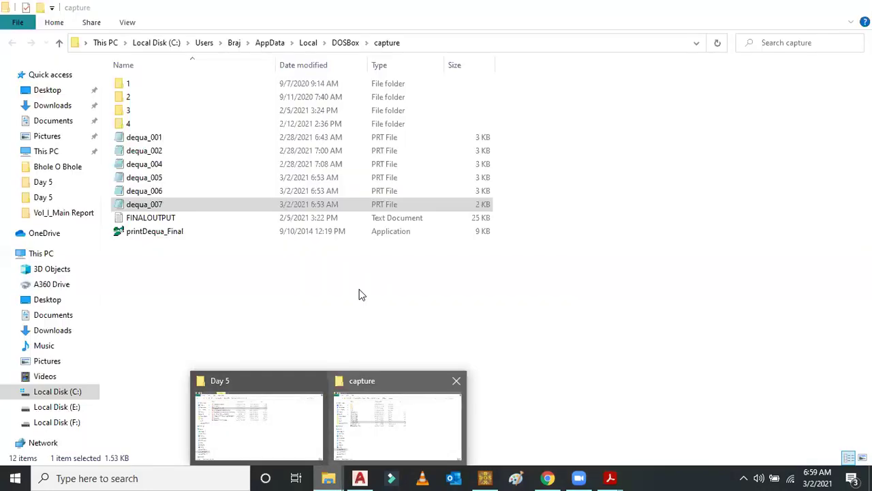
click(457, 381)
Step: Switch to Acrobat Reader, close the 1.windguy upstream PDF and show the chapter 9 document
mouse_move(608, 477)
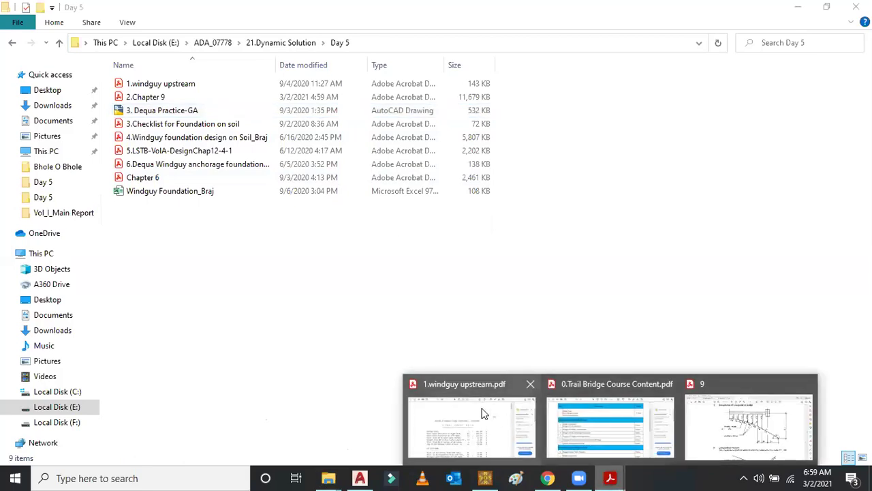
key(alt+Tab)
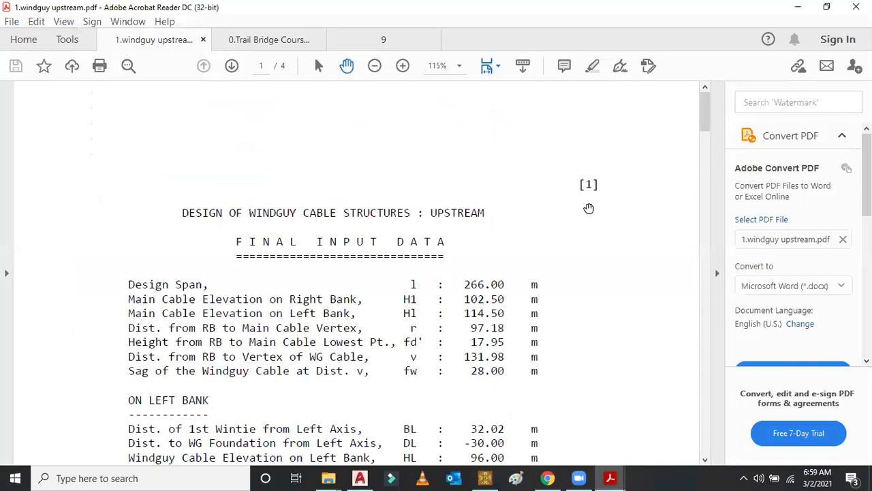
key(ctrl+w)
key(ctrl+Tab)
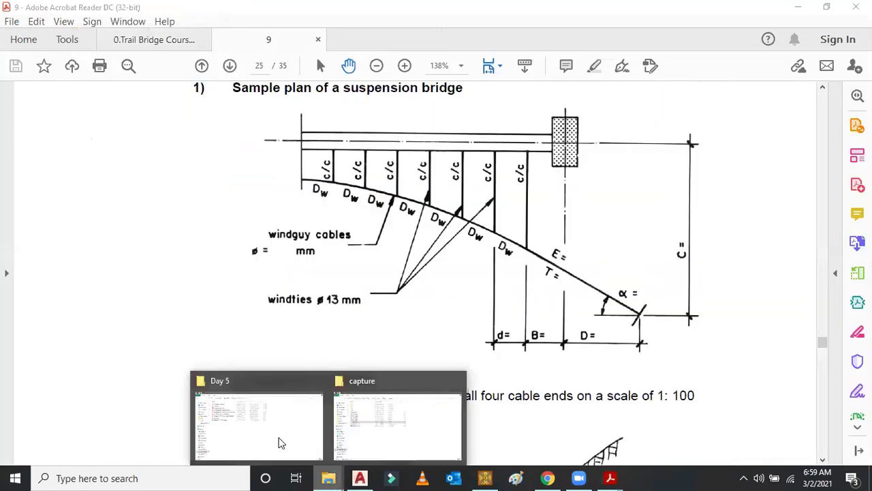
Step: Return to the chapter 9 document and go to section 9.6, Design of Windguy Cable Foundation
click(608, 476)
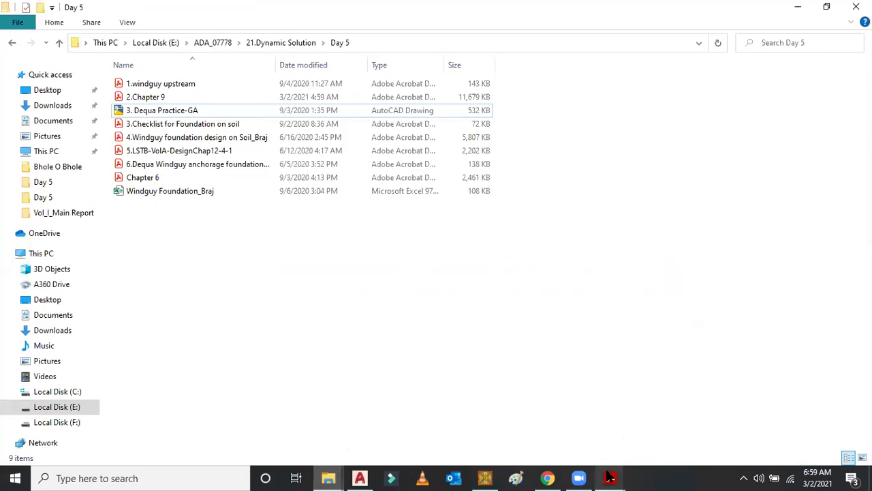
mouse_move(609, 475)
click(670, 411)
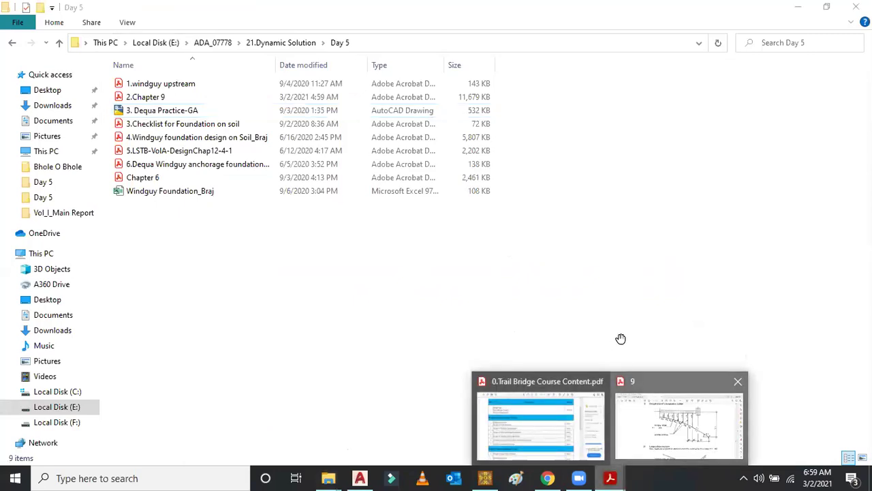
scroll(592, 332, down, 6)
scroll(592, 334, down, 8)
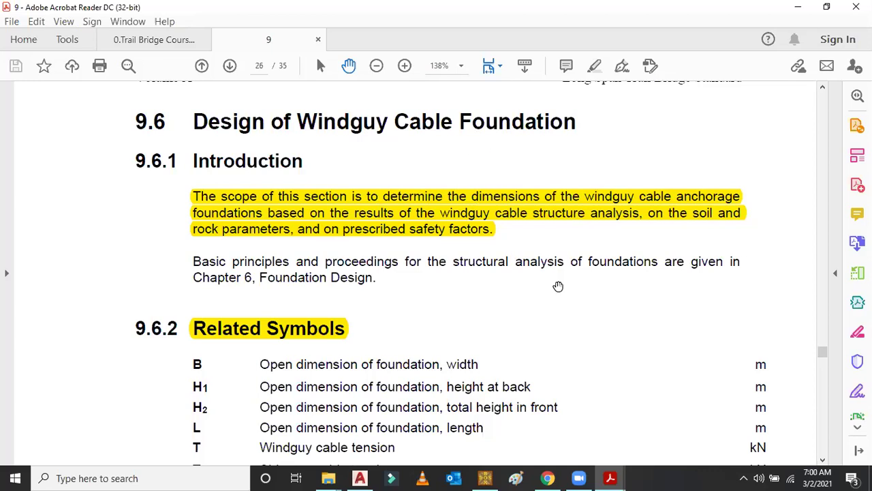
Step: Read the introduction to section 9.6 and the list of related symbols in 9.6.2
scroll(558, 286, down, 1)
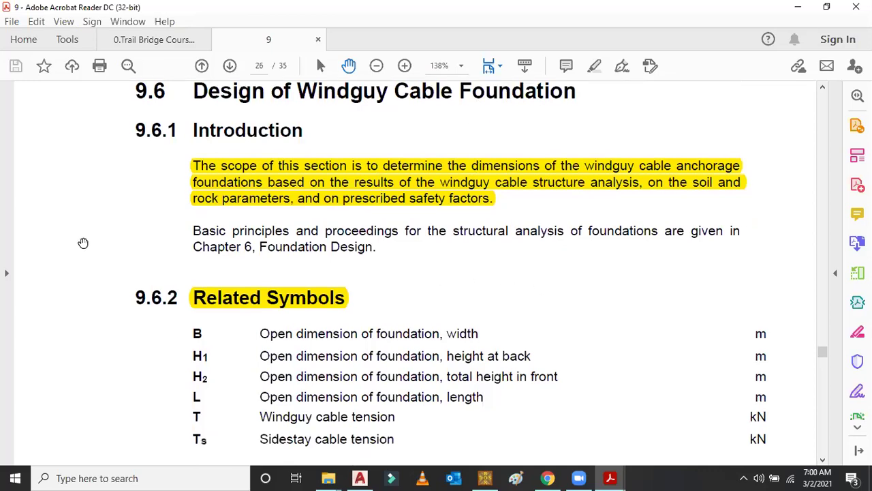
scroll(235, 228, down, 2)
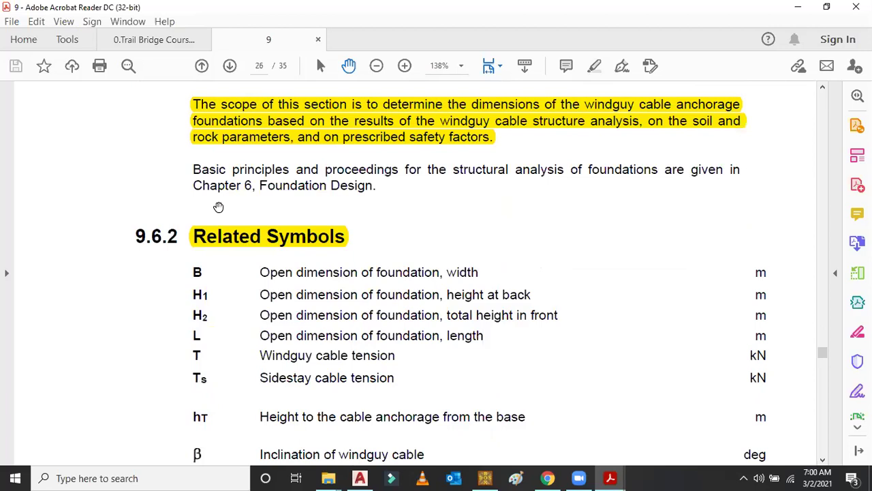
scroll(584, 315, down, 3)
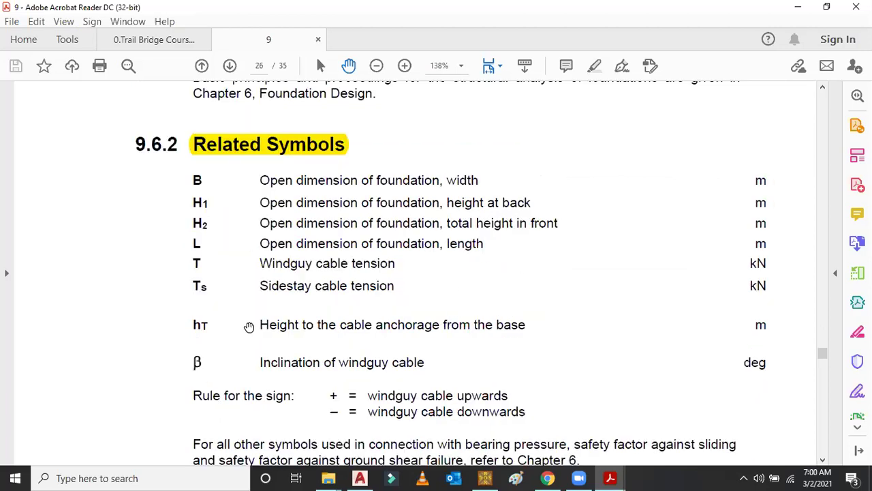
scroll(589, 308, down, 1)
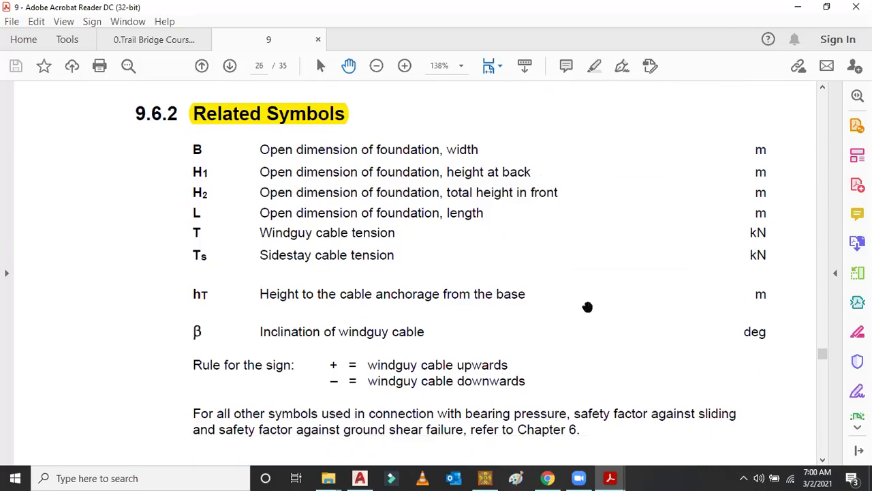
scroll(588, 307, down, 2)
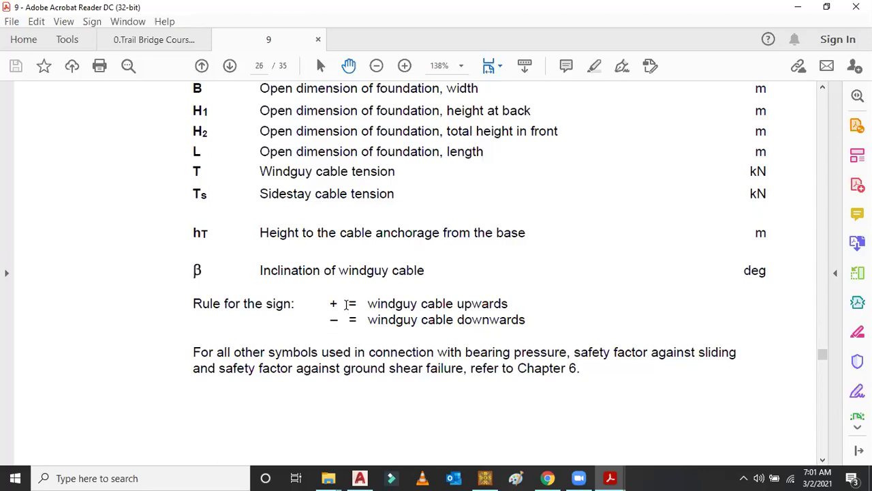
Step: Go to the standard anchorage length table for windguy foundations on soil in section 9.6.3
scroll(570, 324, down, 5)
scroll(570, 334, down, 7)
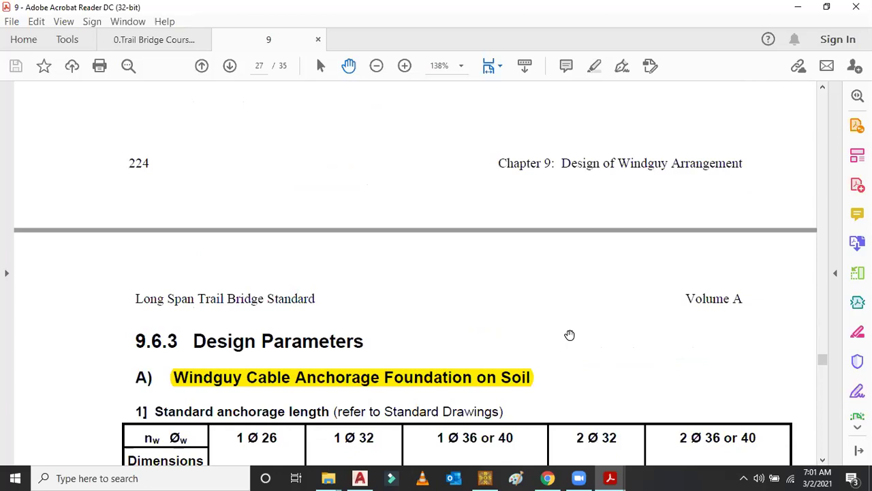
scroll(569, 335, down, 5)
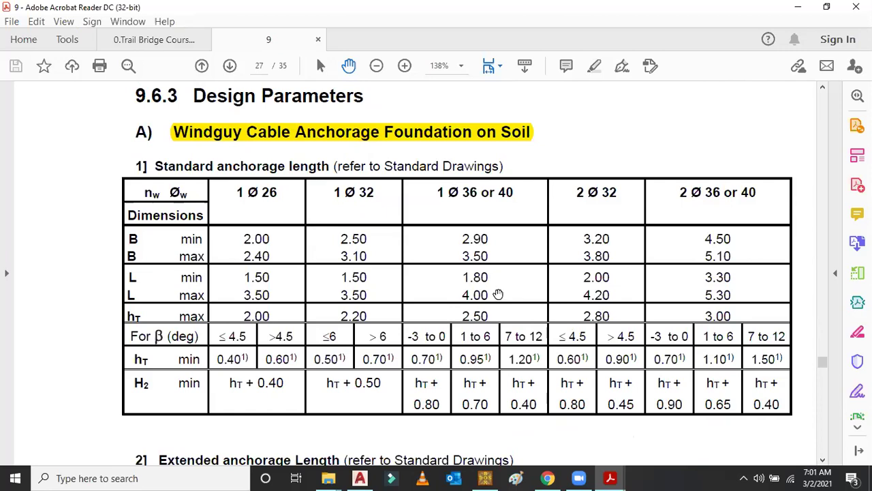
scroll(130, 201, down, 1)
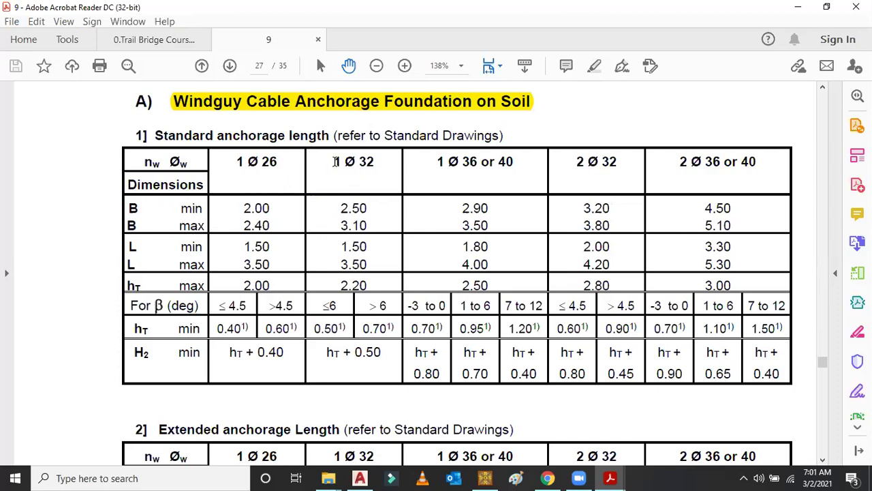
Step: Check the B, L and hT limits for a 1 Ø 32 windguy cable in the standard anchorage length table
drag(335, 161, 375, 163)
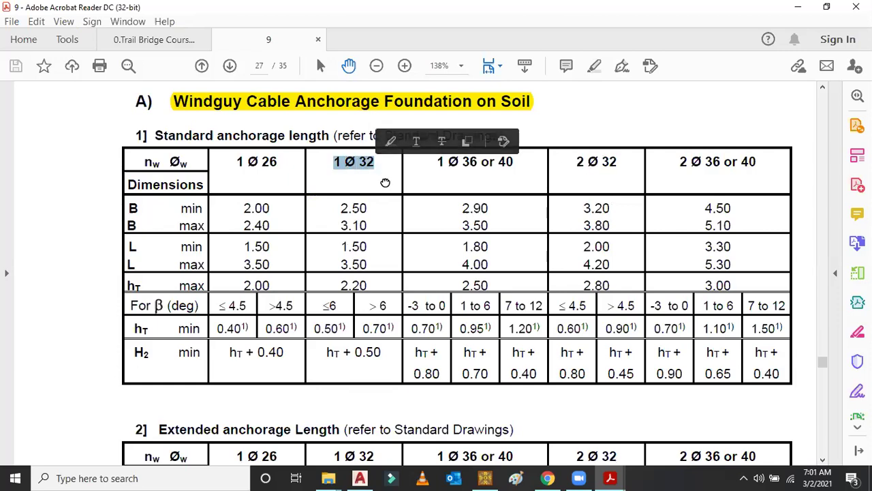
click(377, 162)
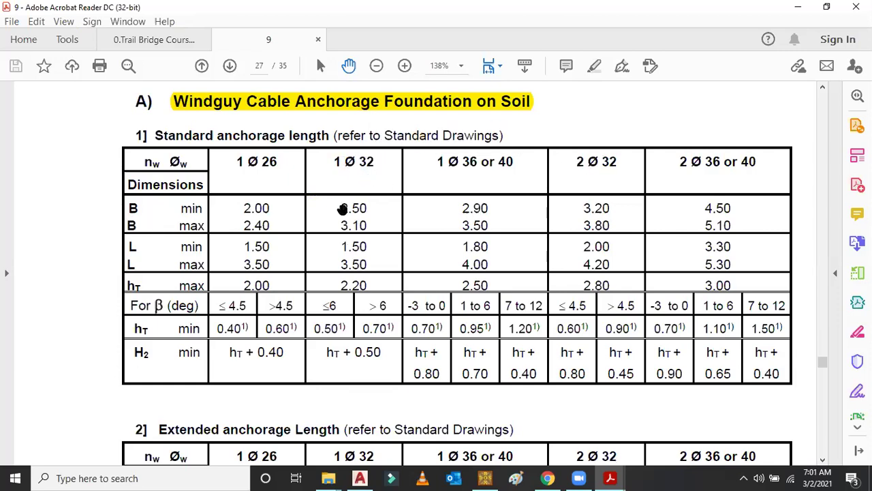
drag(339, 209, 365, 226)
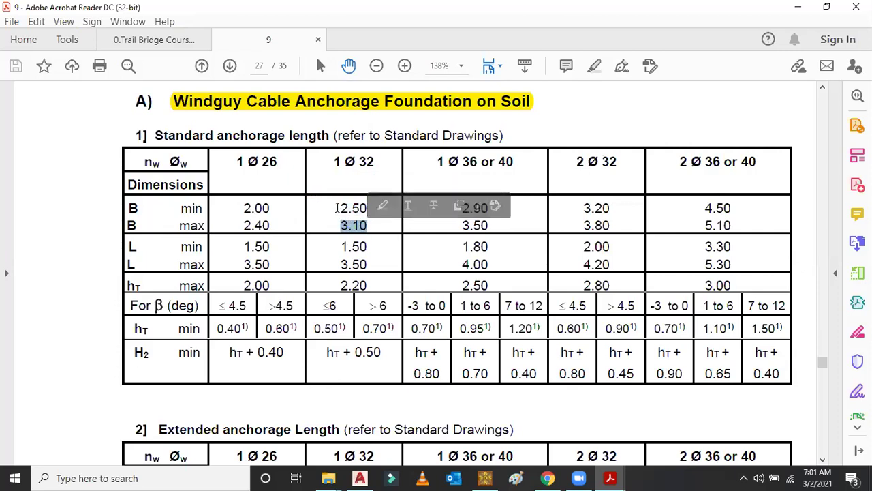
click(339, 215)
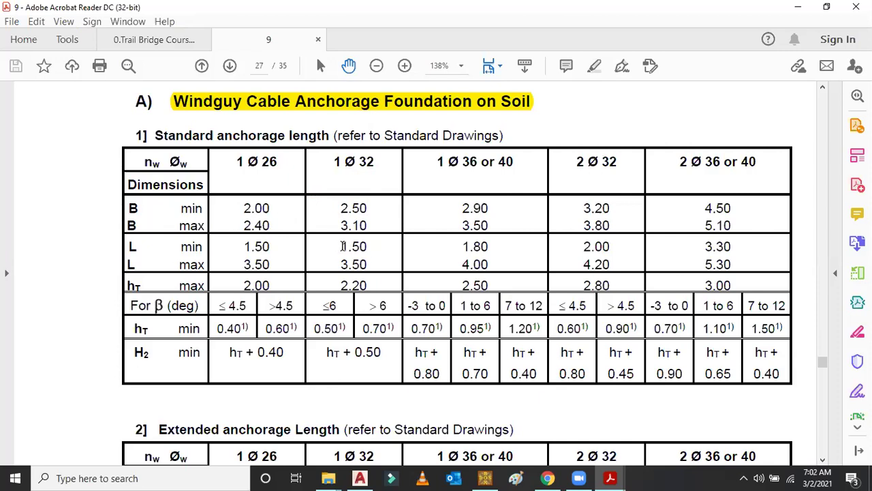
drag(339, 246, 385, 247)
drag(337, 265, 399, 259)
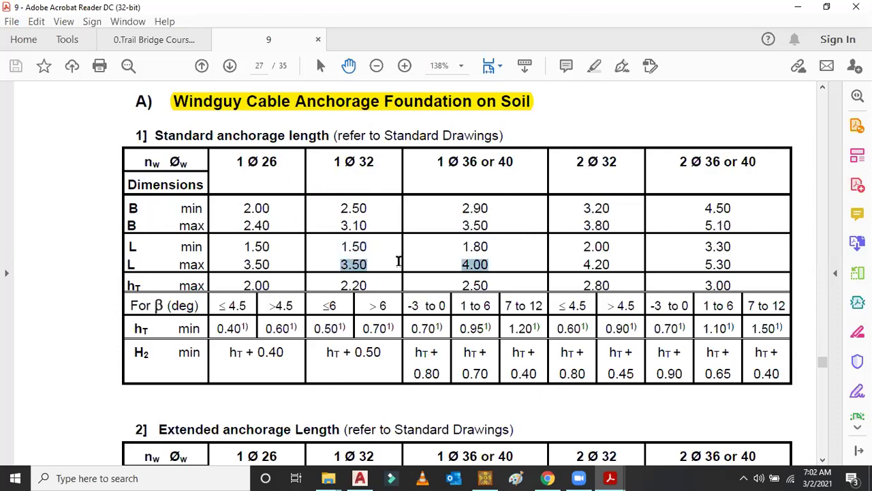
click(310, 286)
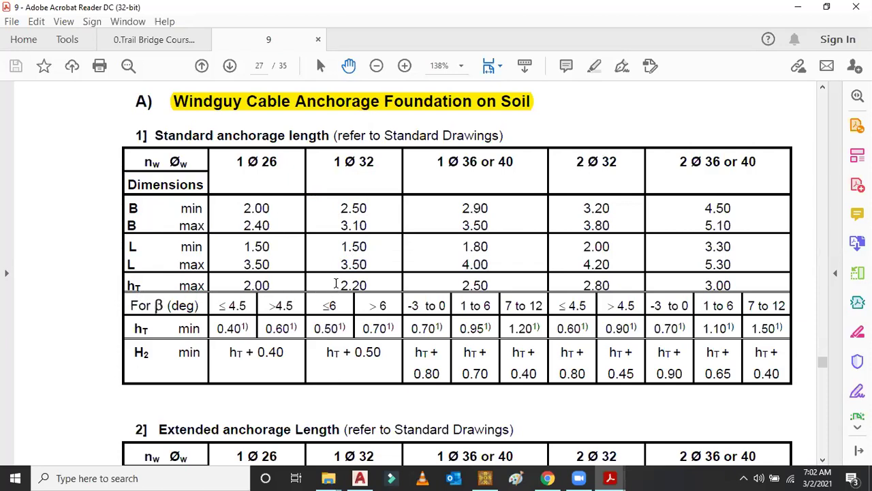
drag(338, 285, 376, 280)
click(388, 329)
Step: Review the extended anchorage length table and the foundation diagram with the H1 formula below Table 9.6.1
scroll(385, 310, down, 1)
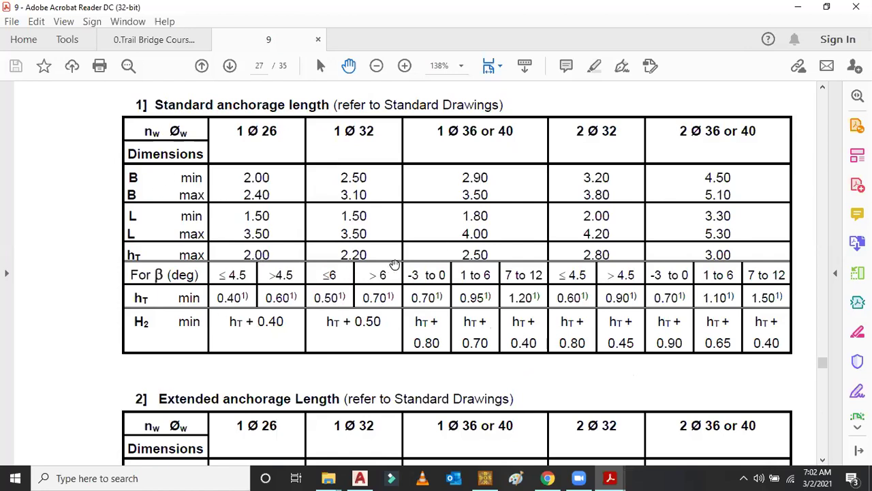
scroll(399, 270, down, 3)
scroll(409, 283, down, 4)
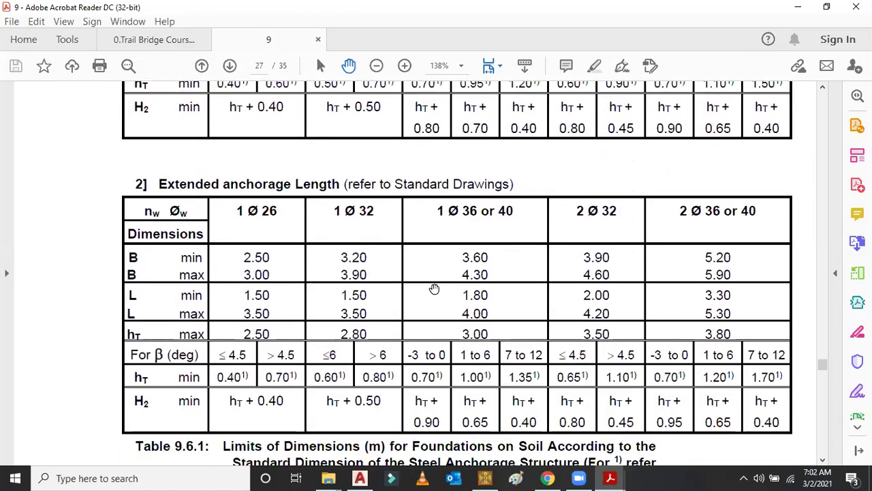
scroll(434, 289, down, 3)
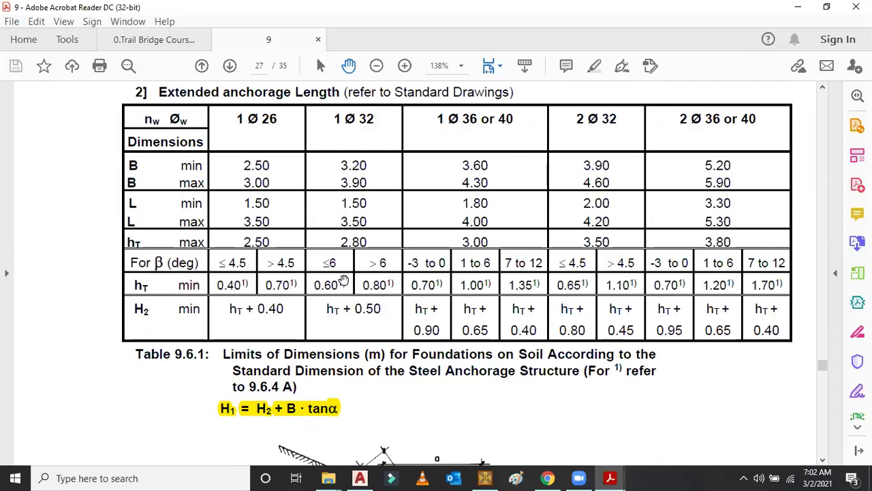
scroll(344, 281, down, 8)
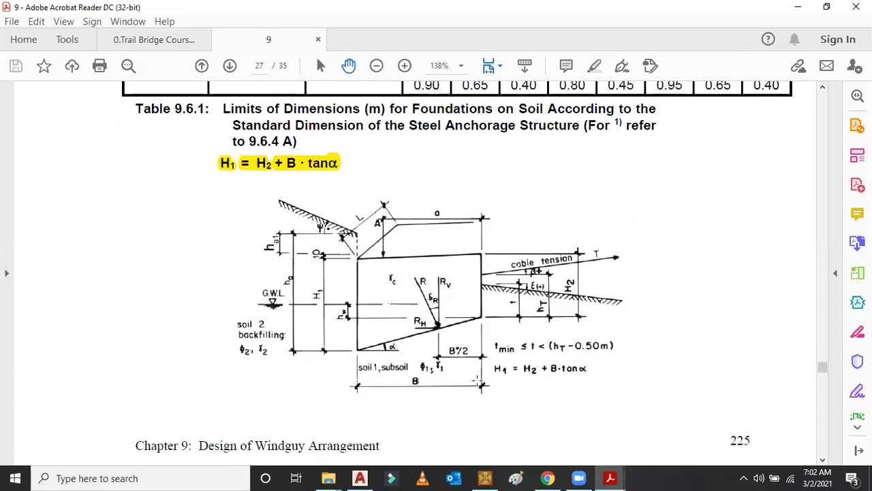